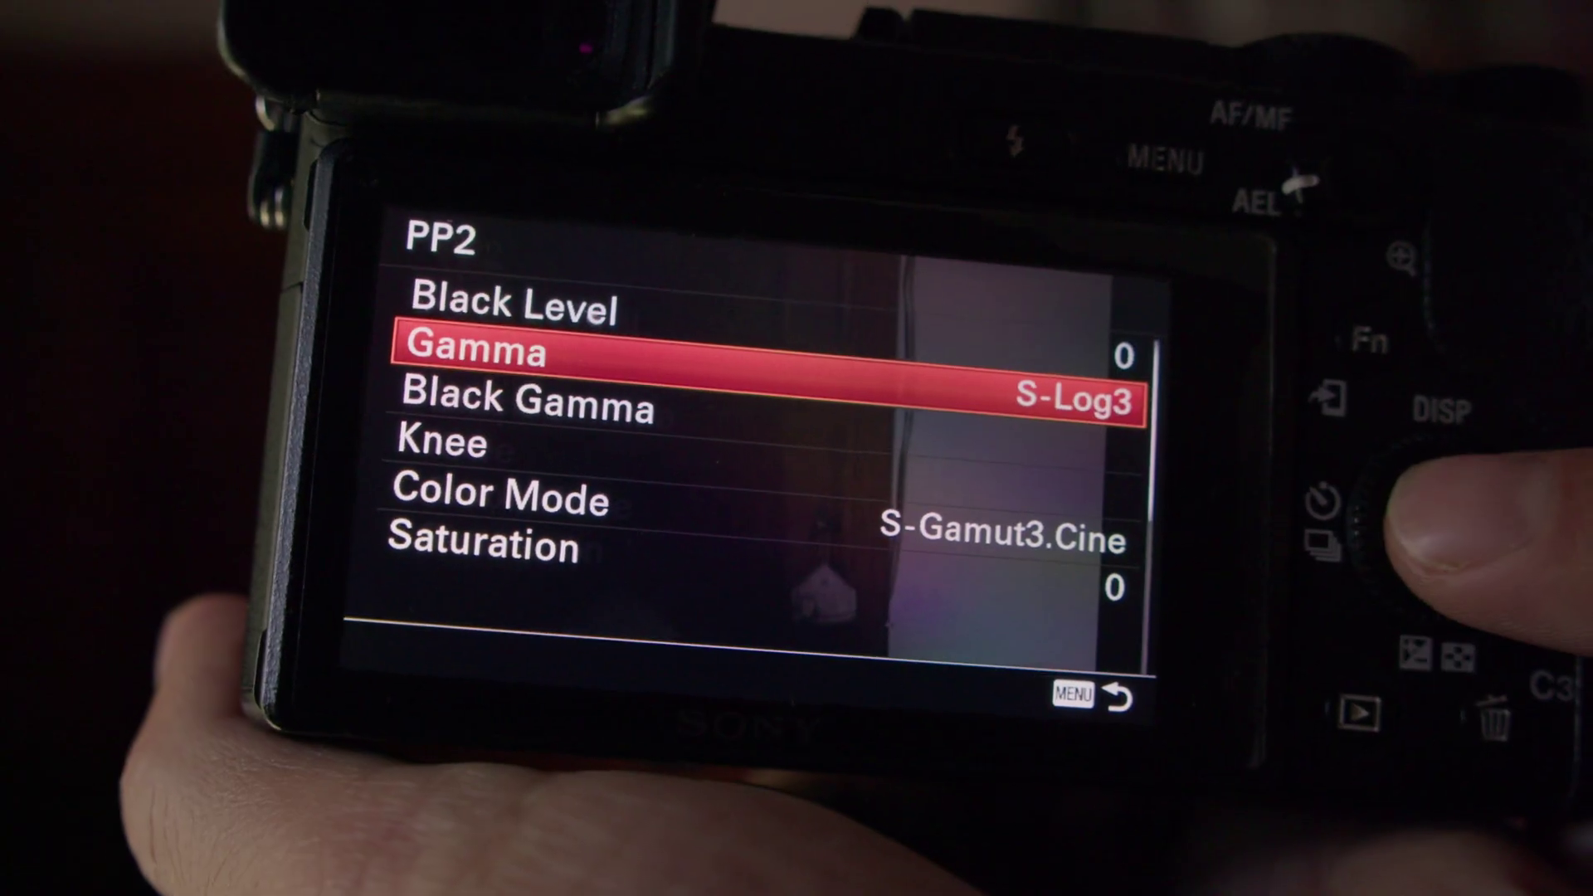
Step: Add a Color Space Transform to node 01 converting DaVinci Wide Gamut to Rec.709
key(Return)
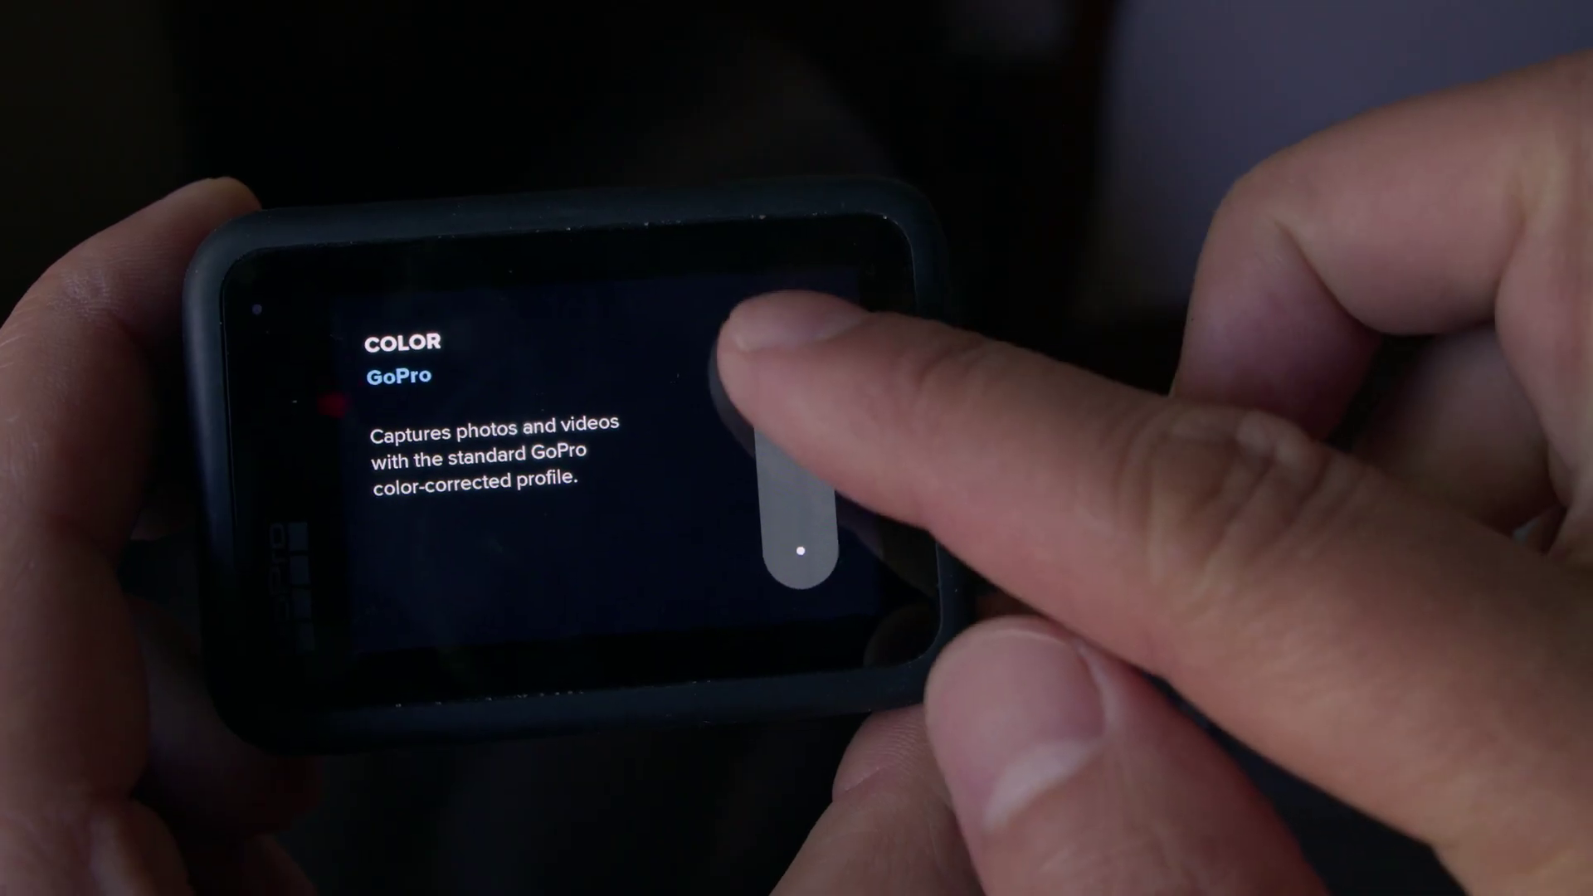
drag(796, 336, 796, 539)
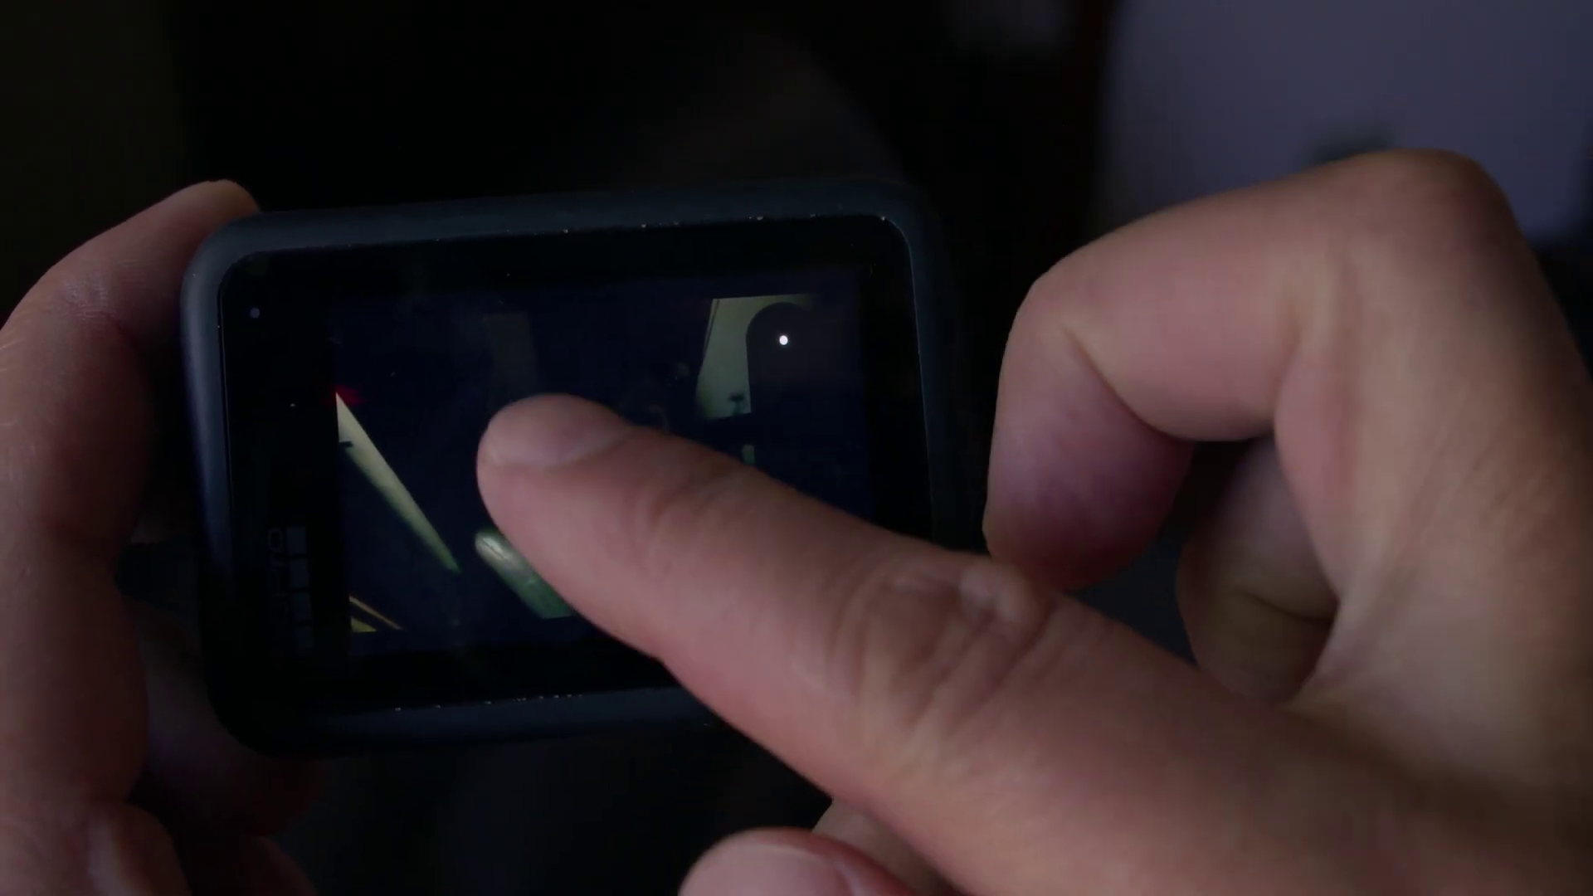
click(531, 431)
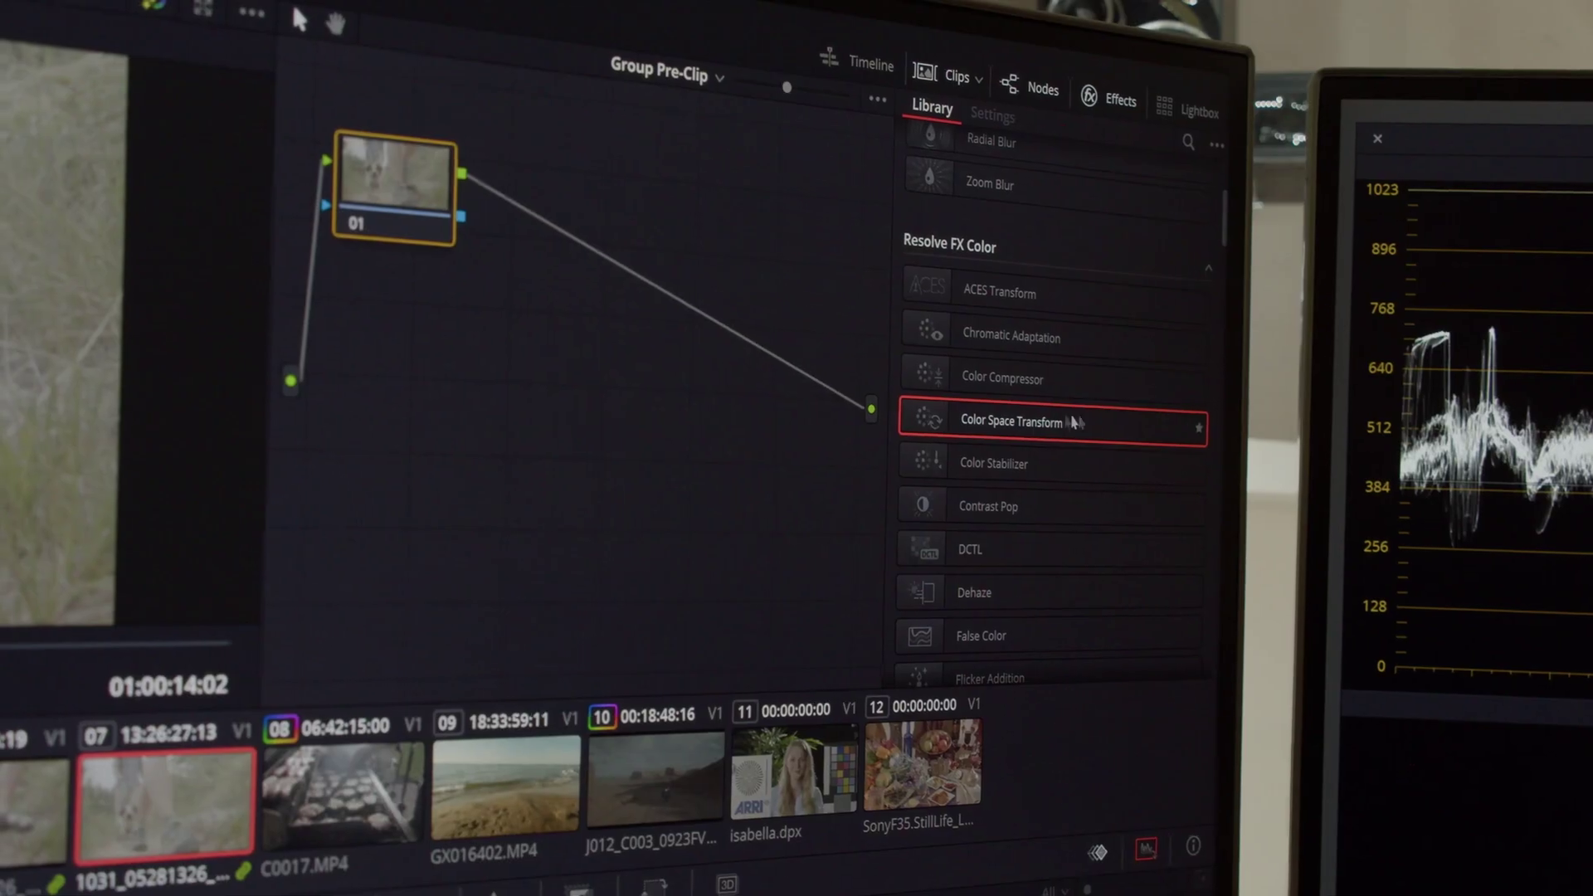
drag(1074, 423, 423, 199)
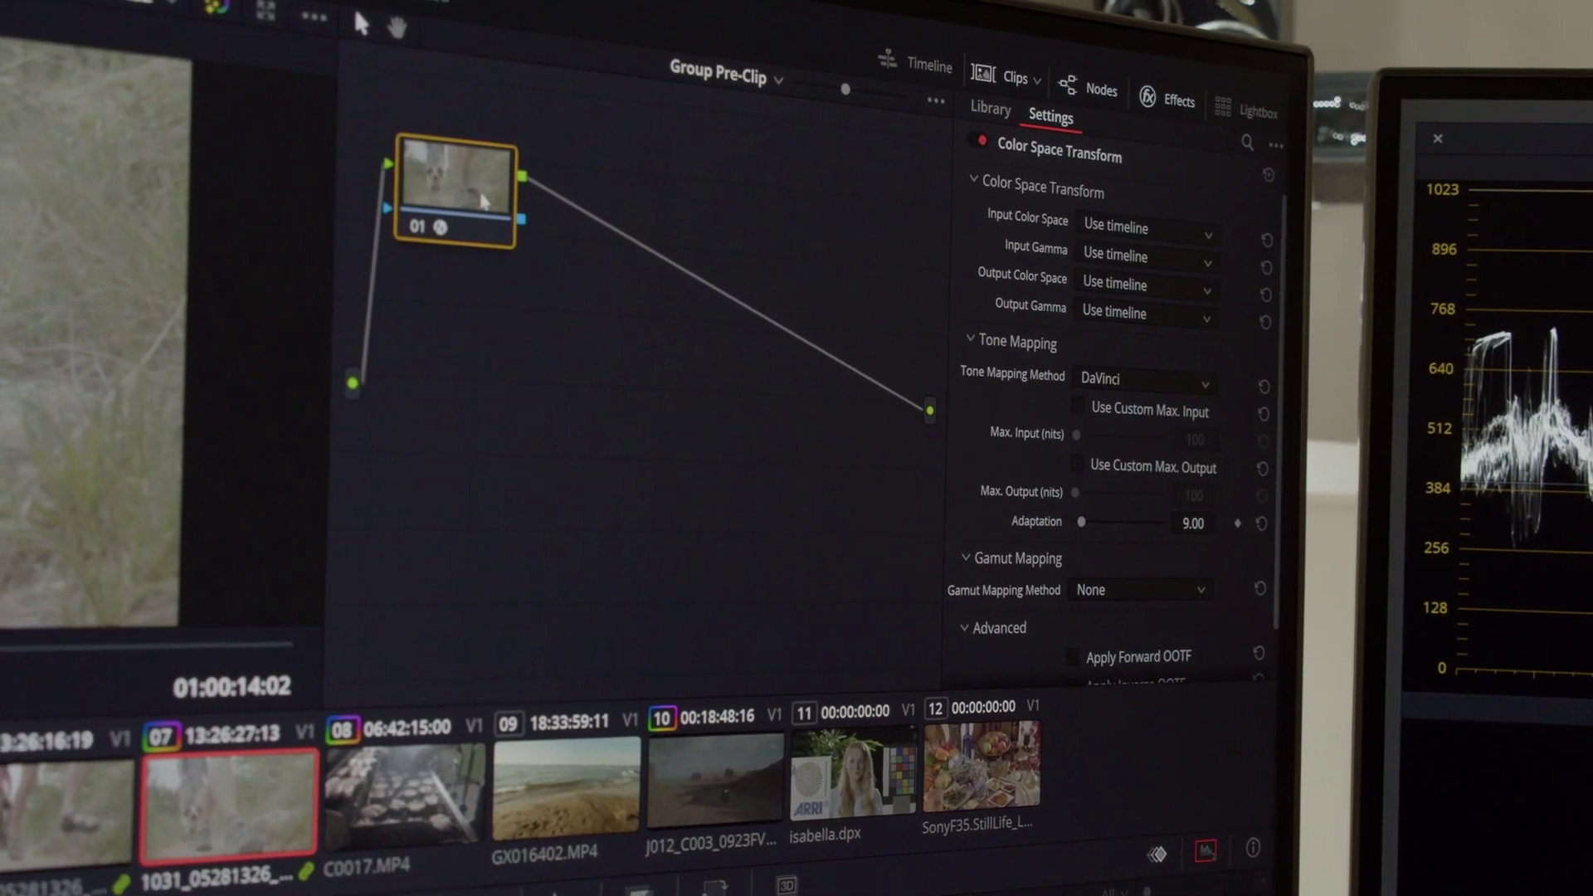
click(1145, 227)
click(1145, 248)
click(1144, 255)
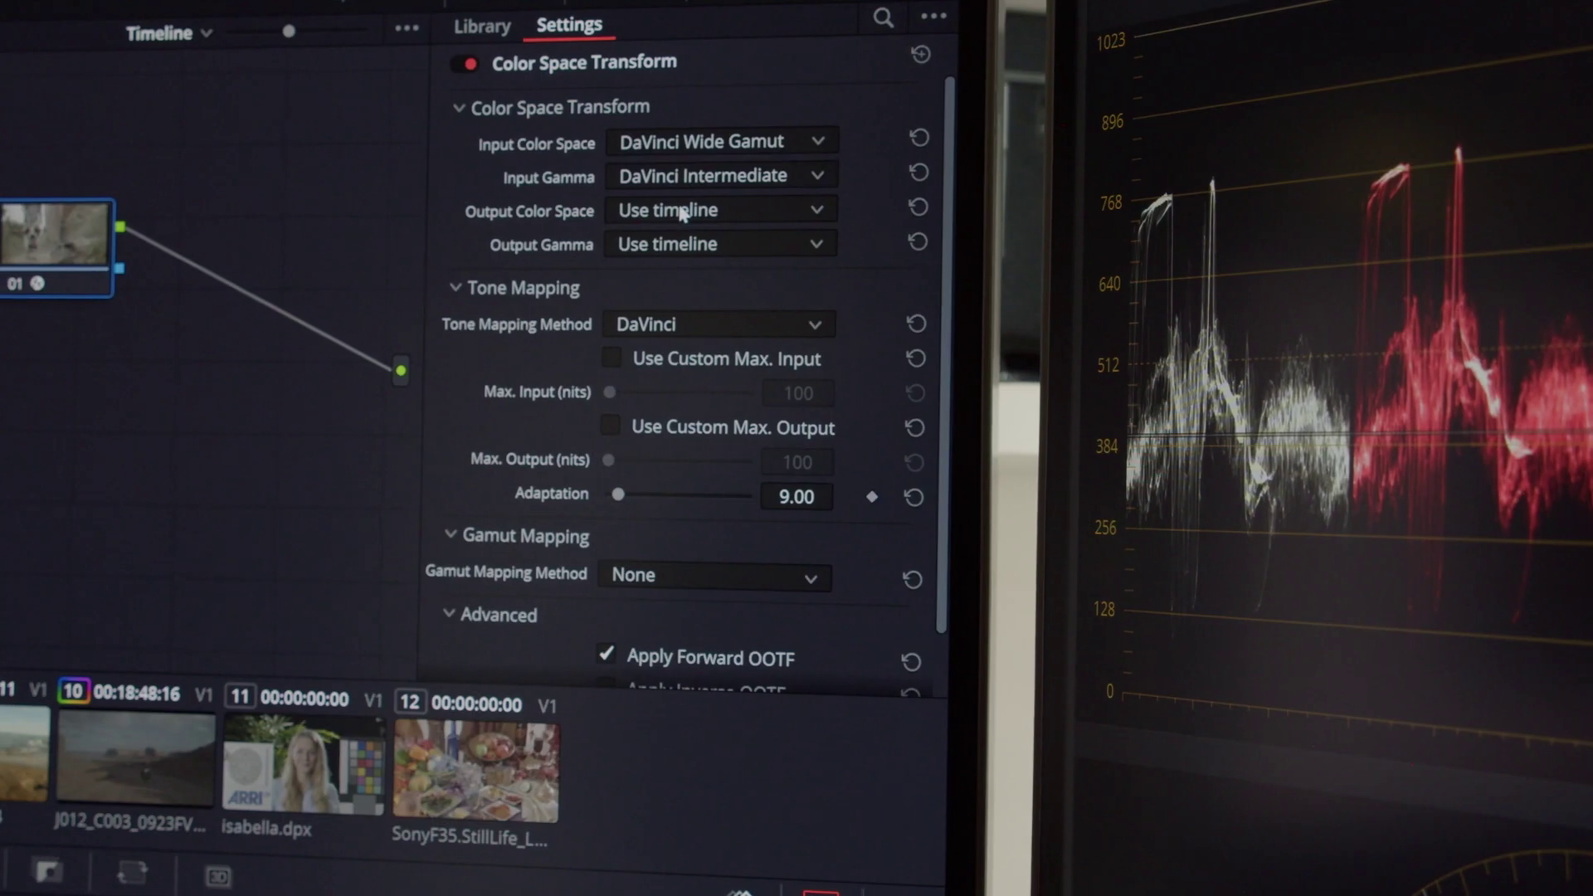
click(680, 214)
scroll(710, 397, down, 10)
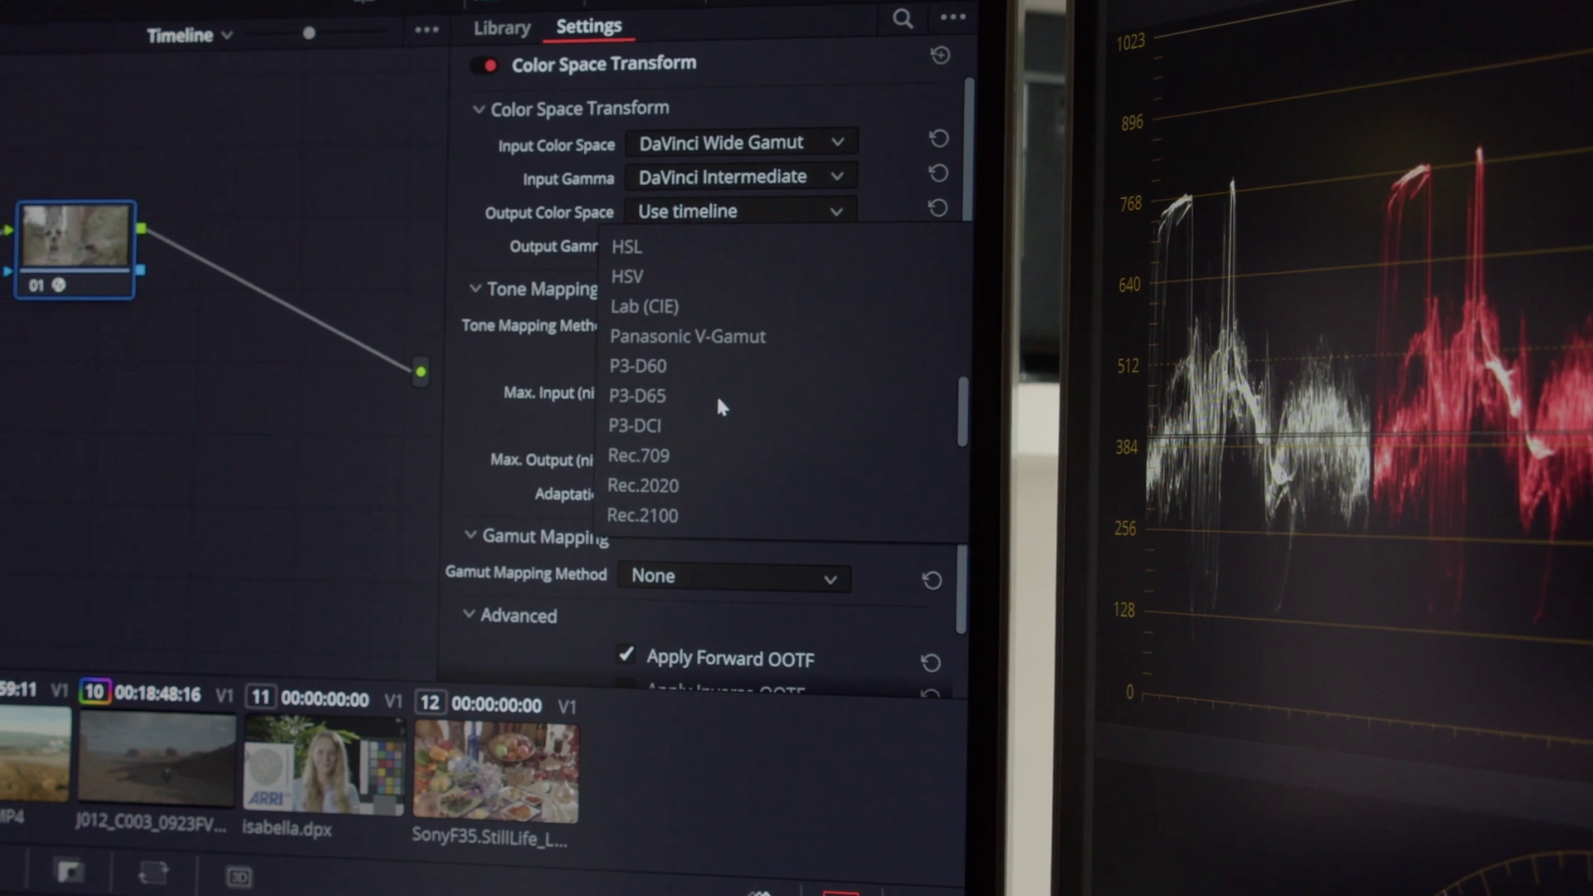
click(697, 456)
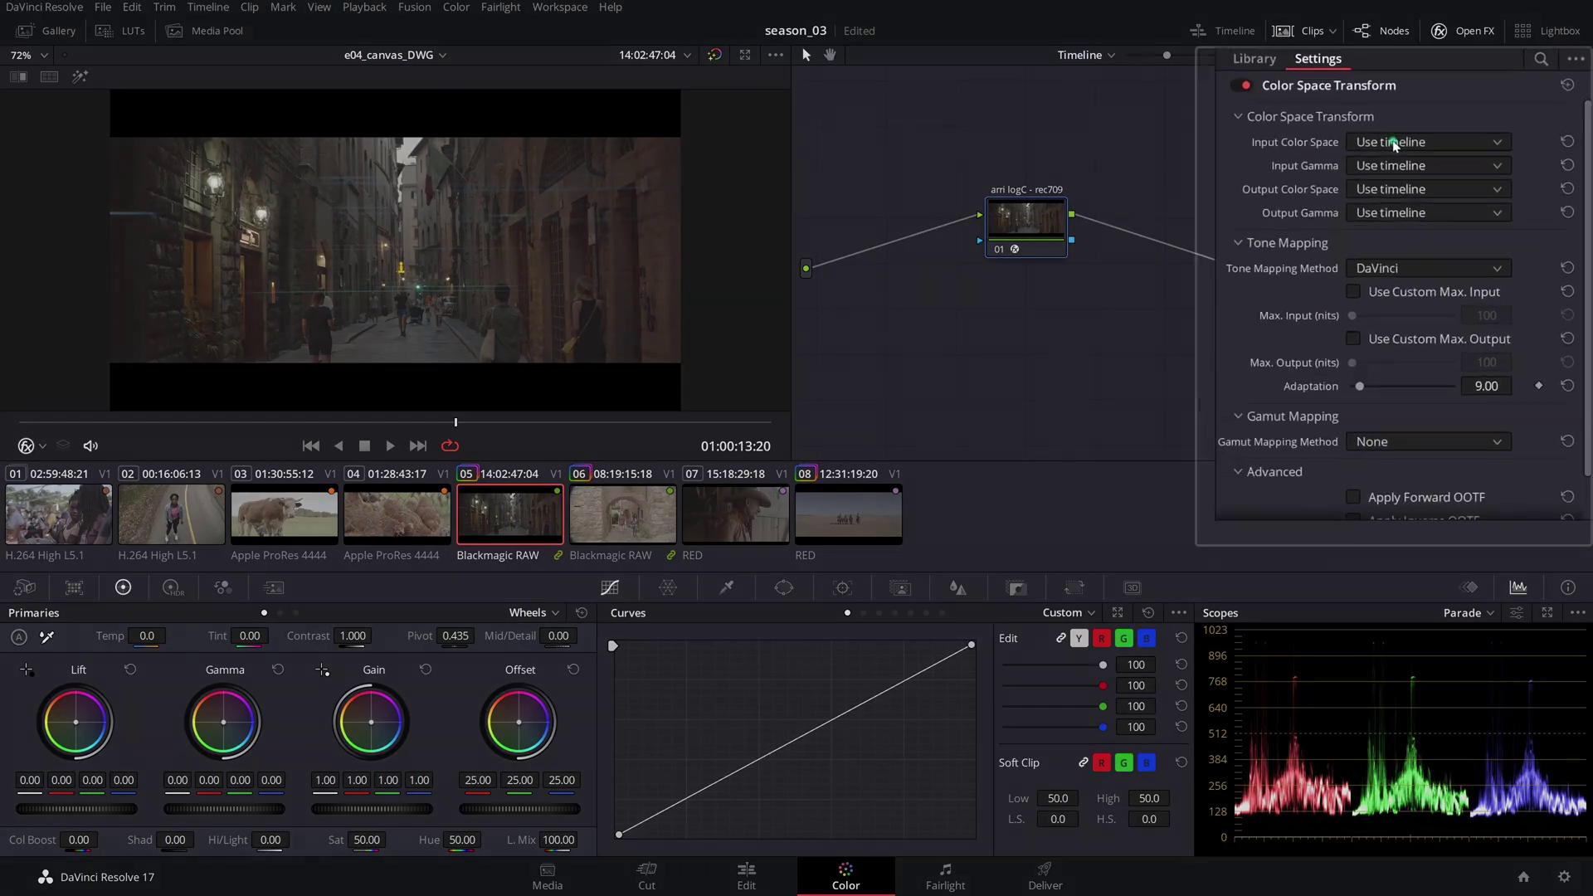
Step: Set the transform's input to ARRI Alexa with ARRI LogC gamma and its output to Rec.709
click(1381, 147)
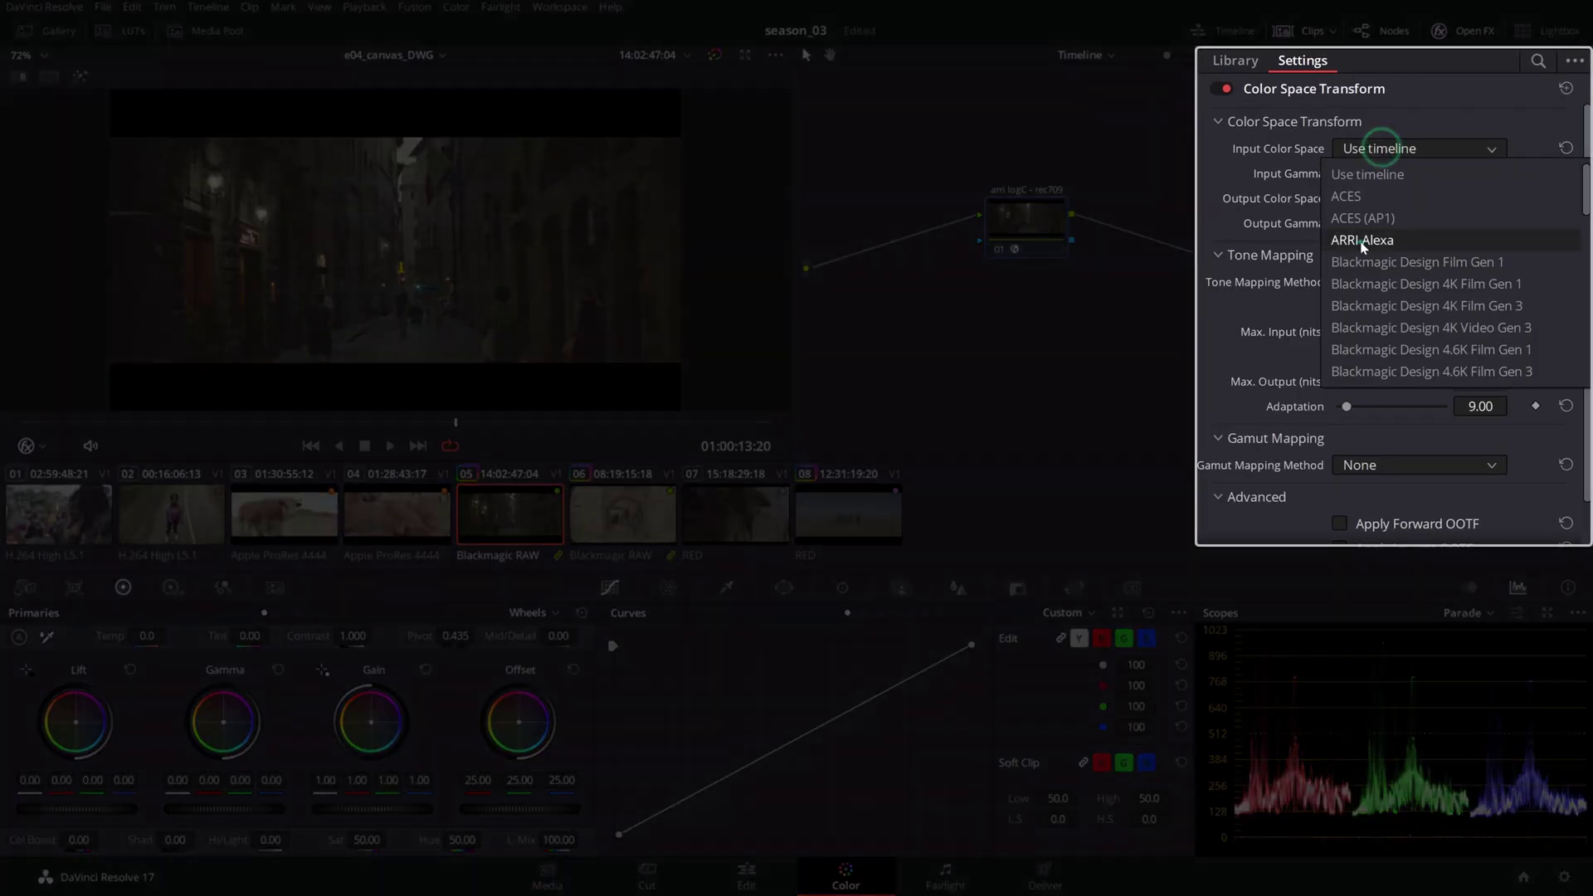
click(1361, 240)
click(1361, 172)
click(1369, 284)
click(1421, 199)
scroll(1391, 307, down, 10)
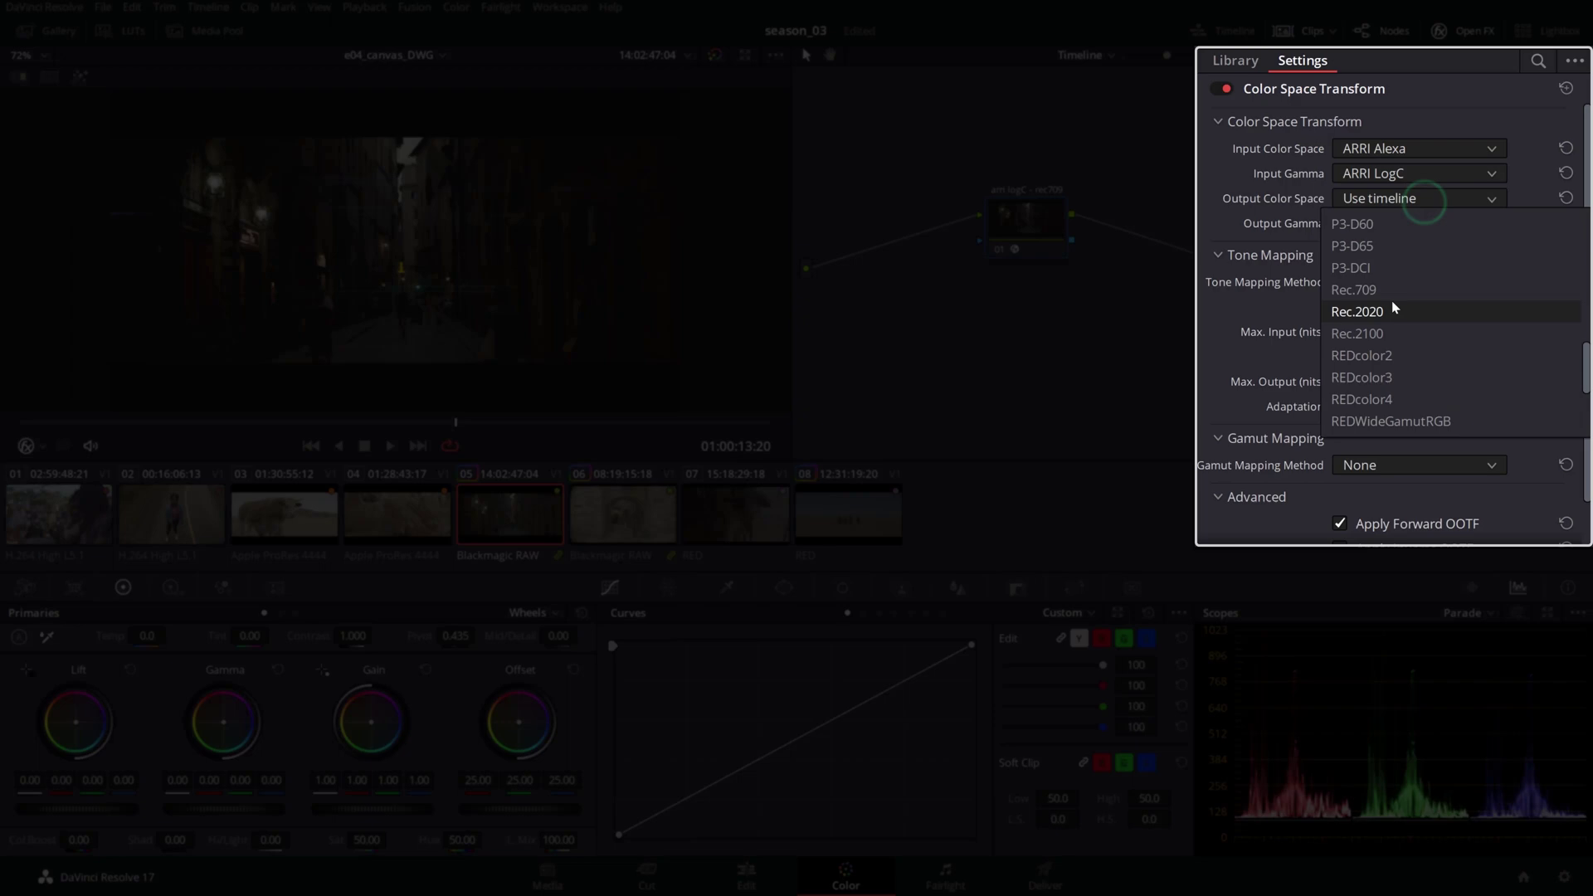
click(1370, 290)
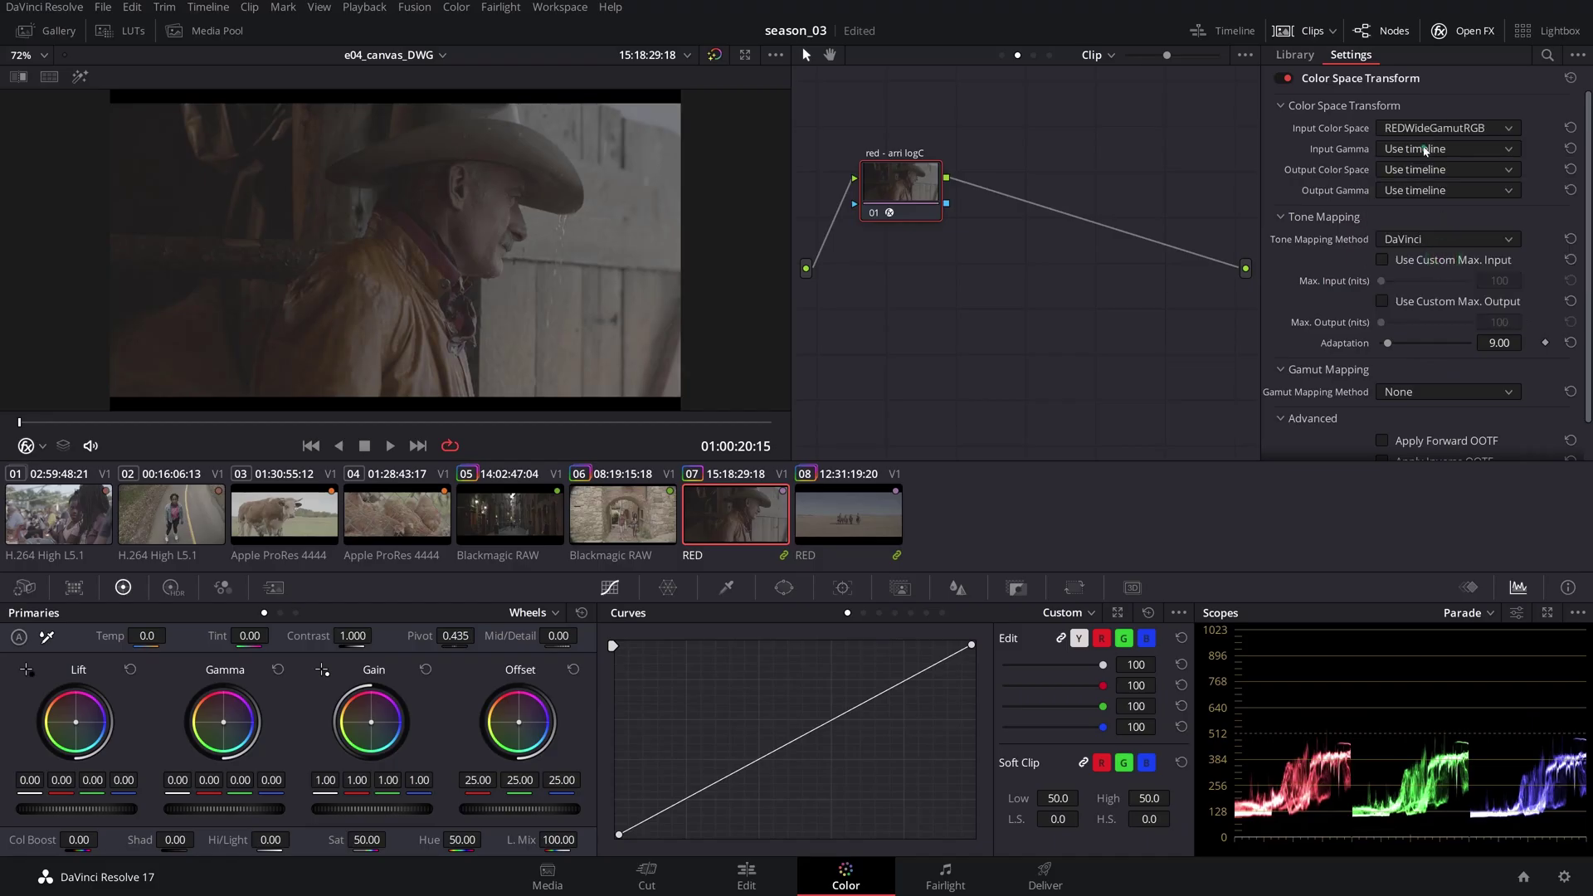
Step: Browse the input gamma options for the RED clip's Color Space Transform
click(1425, 150)
scroll(1434, 301, down, 10)
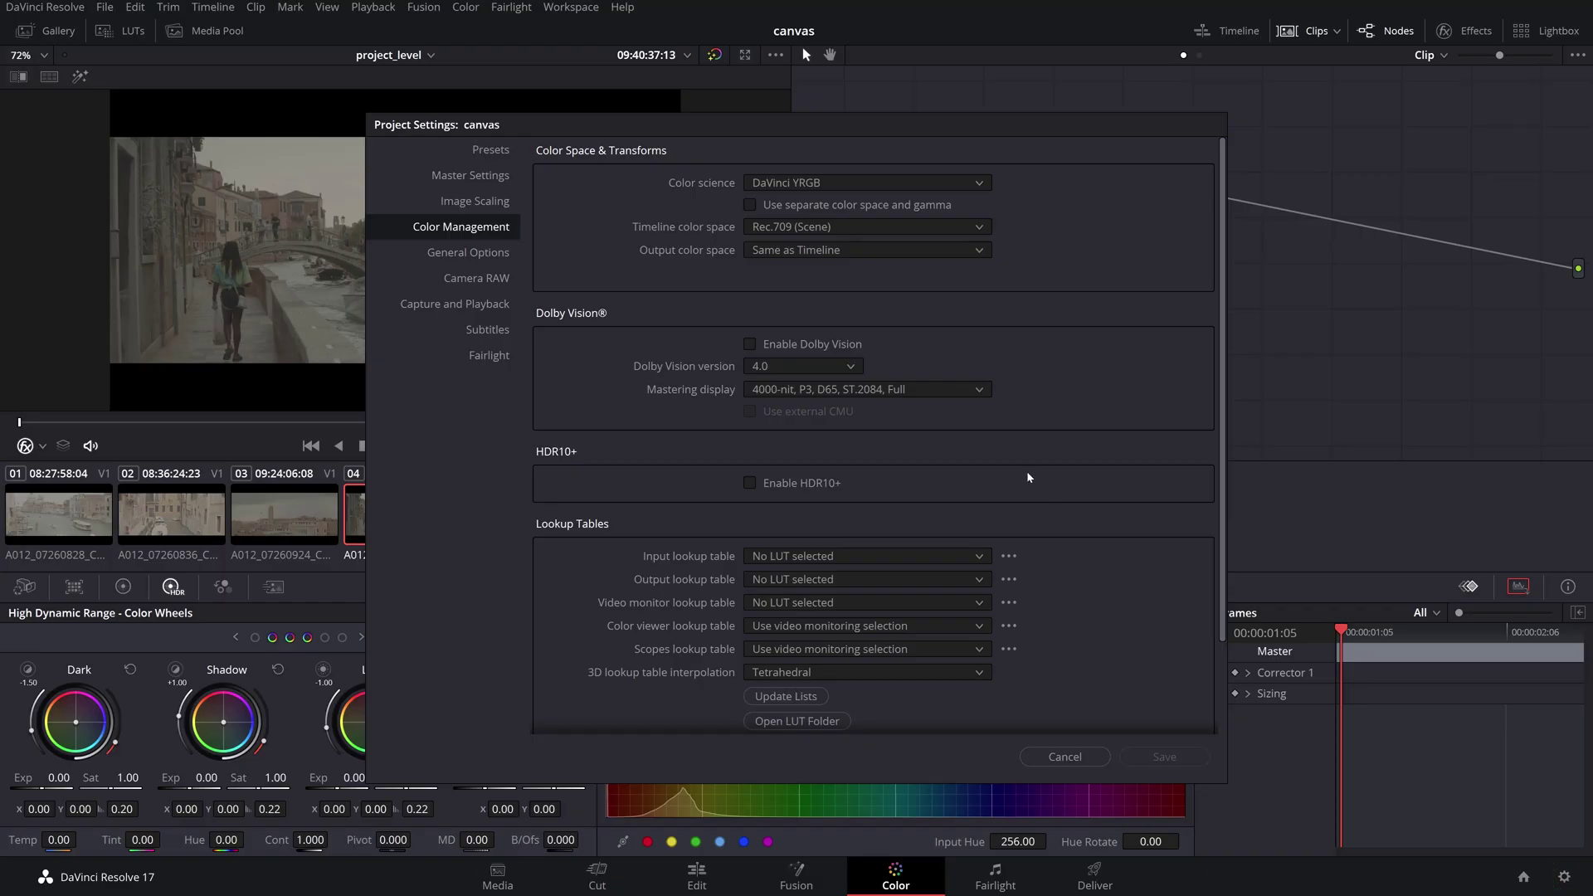
Step: Switch colour science to DaVinci YRGB Color Managed, disable automatic colour management, and keep SDR Rec.709
click(837, 181)
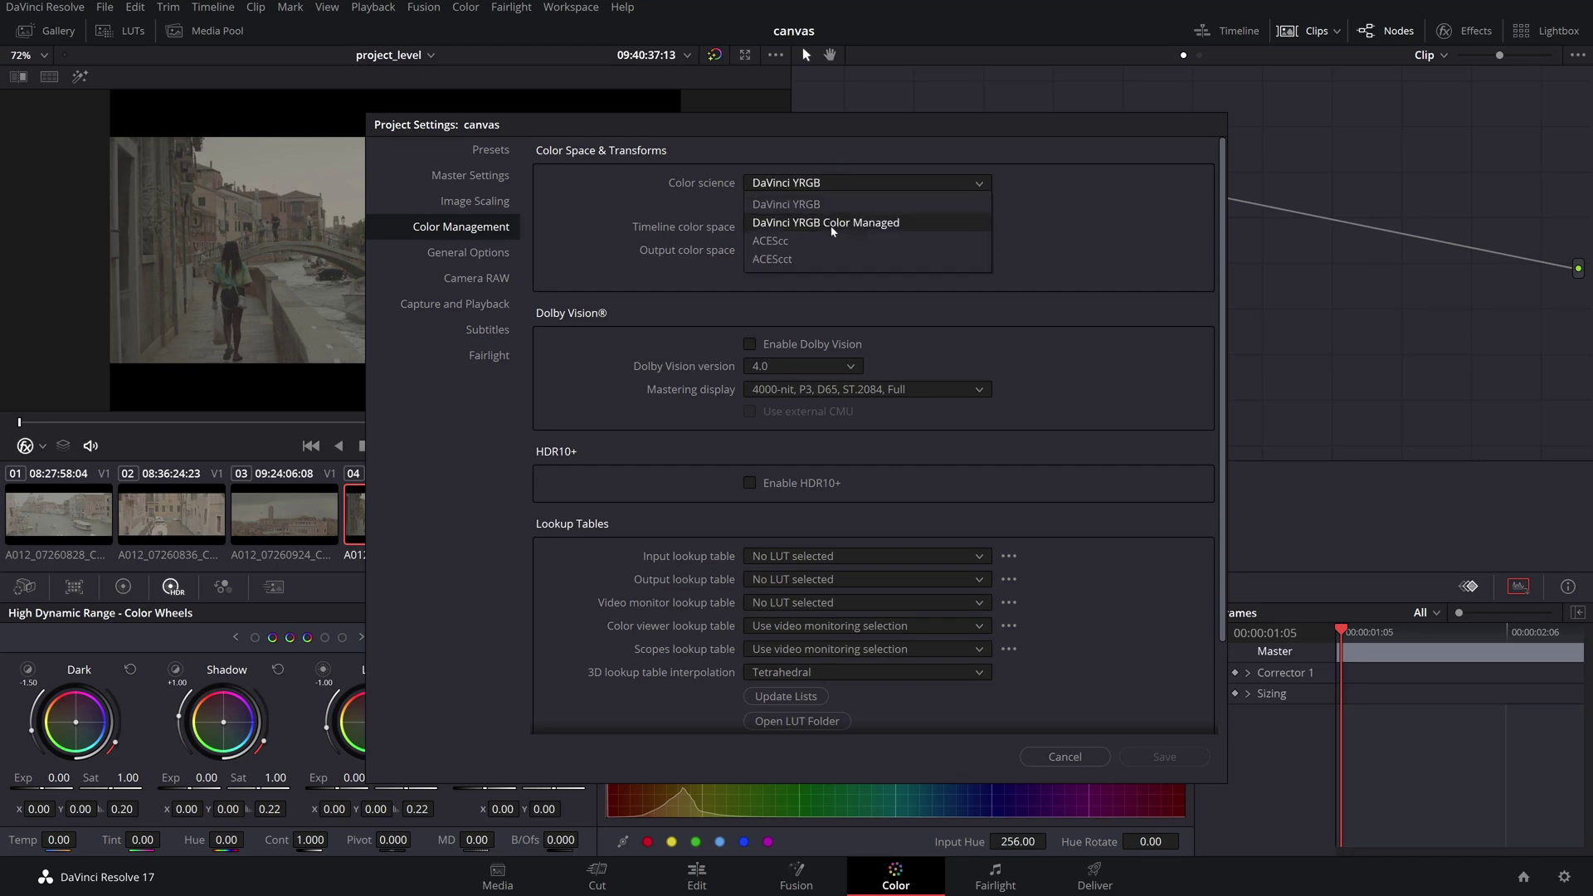
click(832, 225)
click(824, 205)
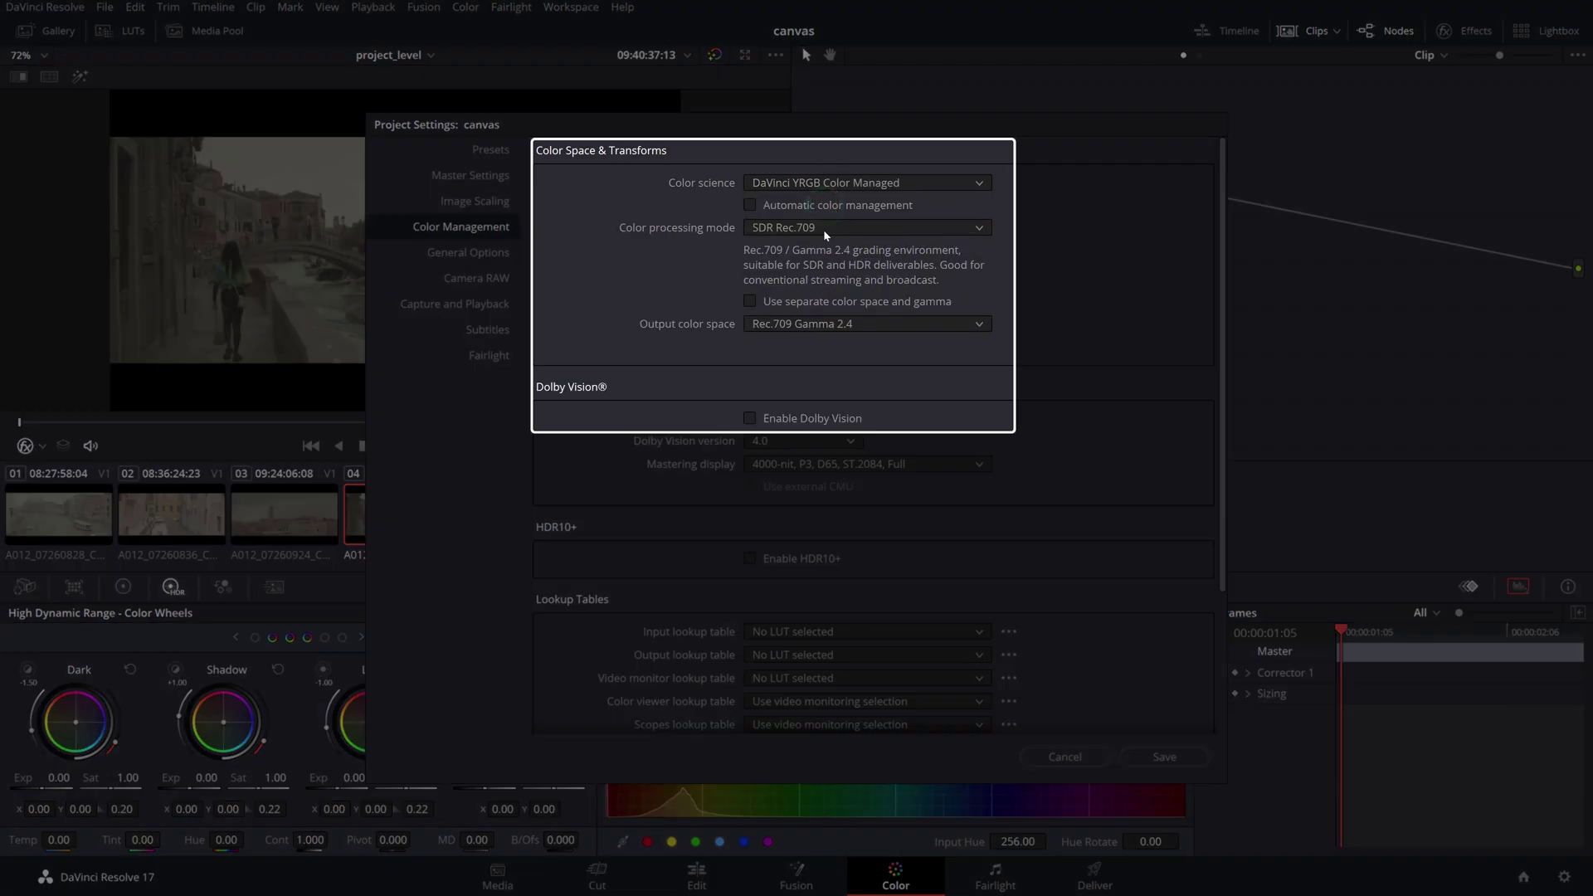
click(825, 228)
click(825, 232)
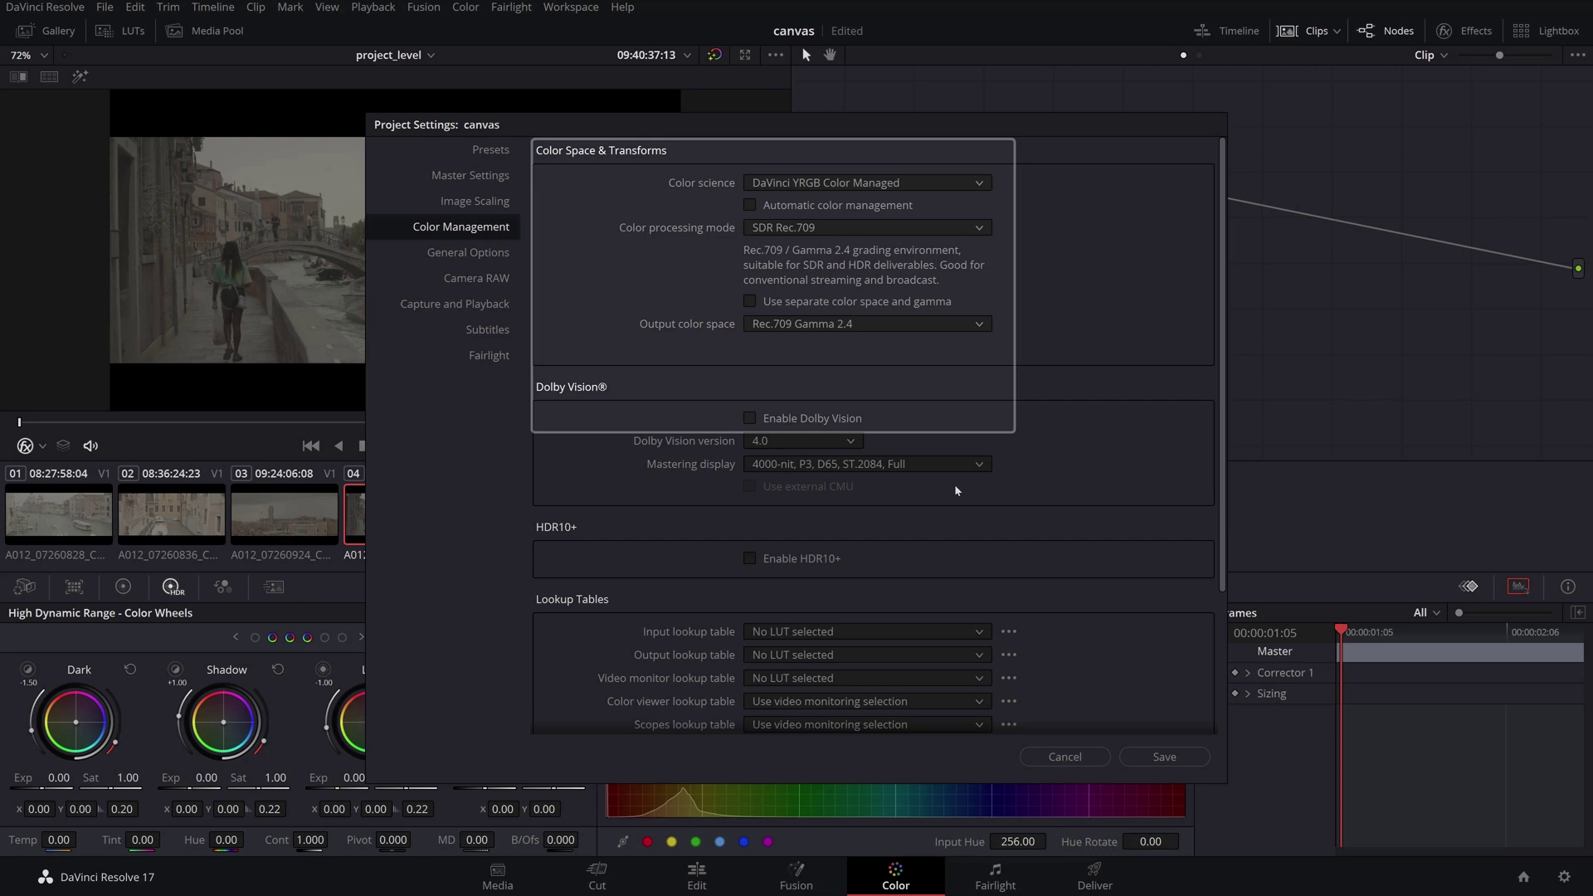
Step: Save the colour management settings and view clips 05–08, C0232.MP4 and C0235.MP4
click(1164, 756)
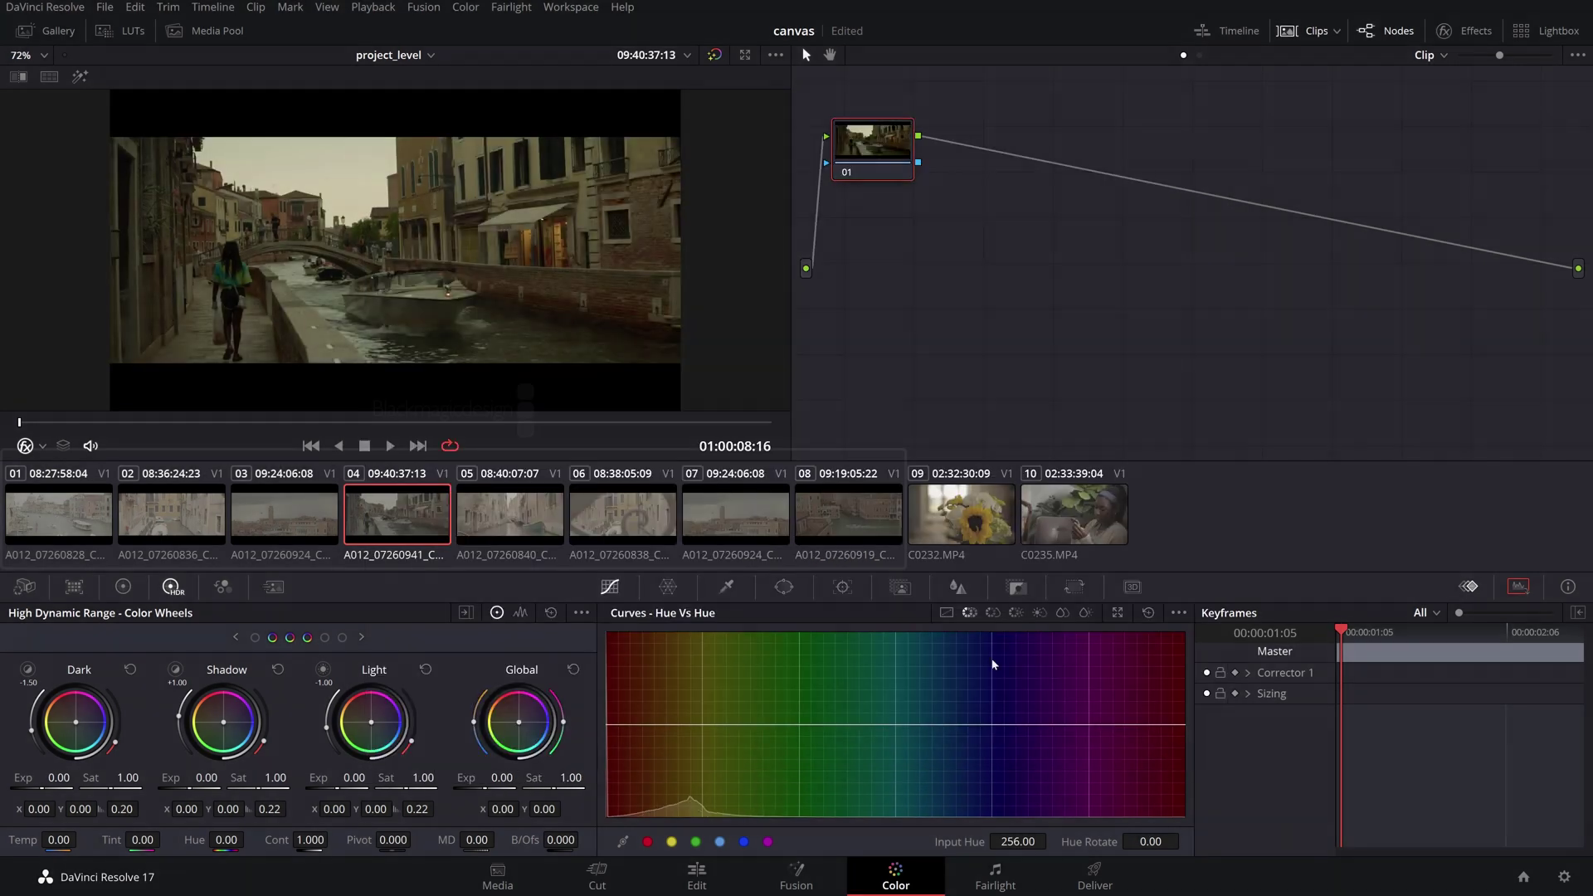
click(520, 513)
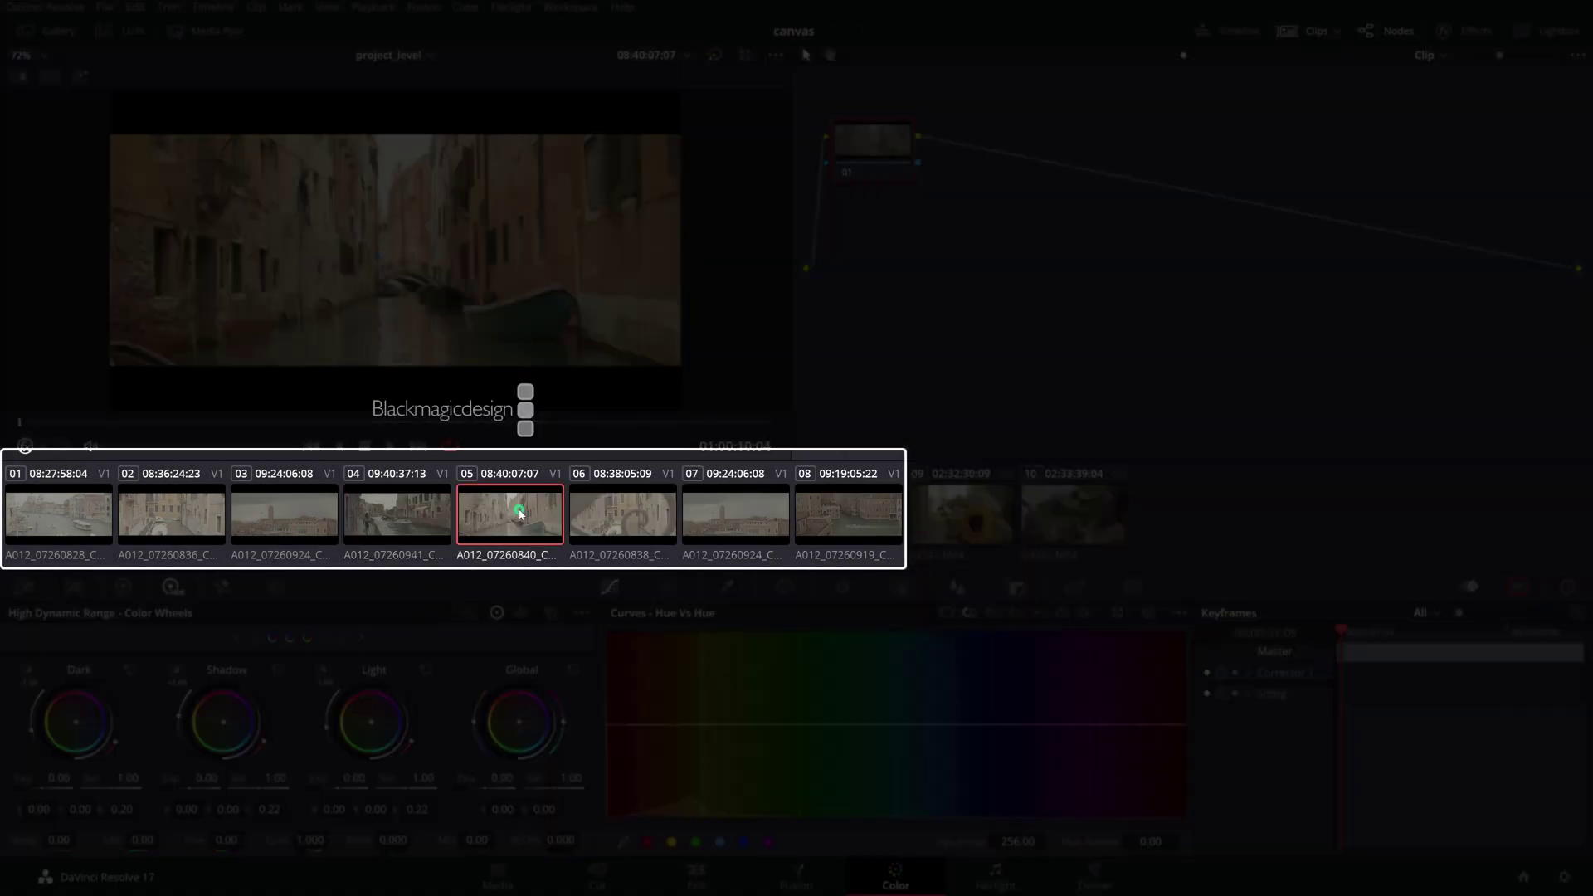
click(618, 517)
click(724, 512)
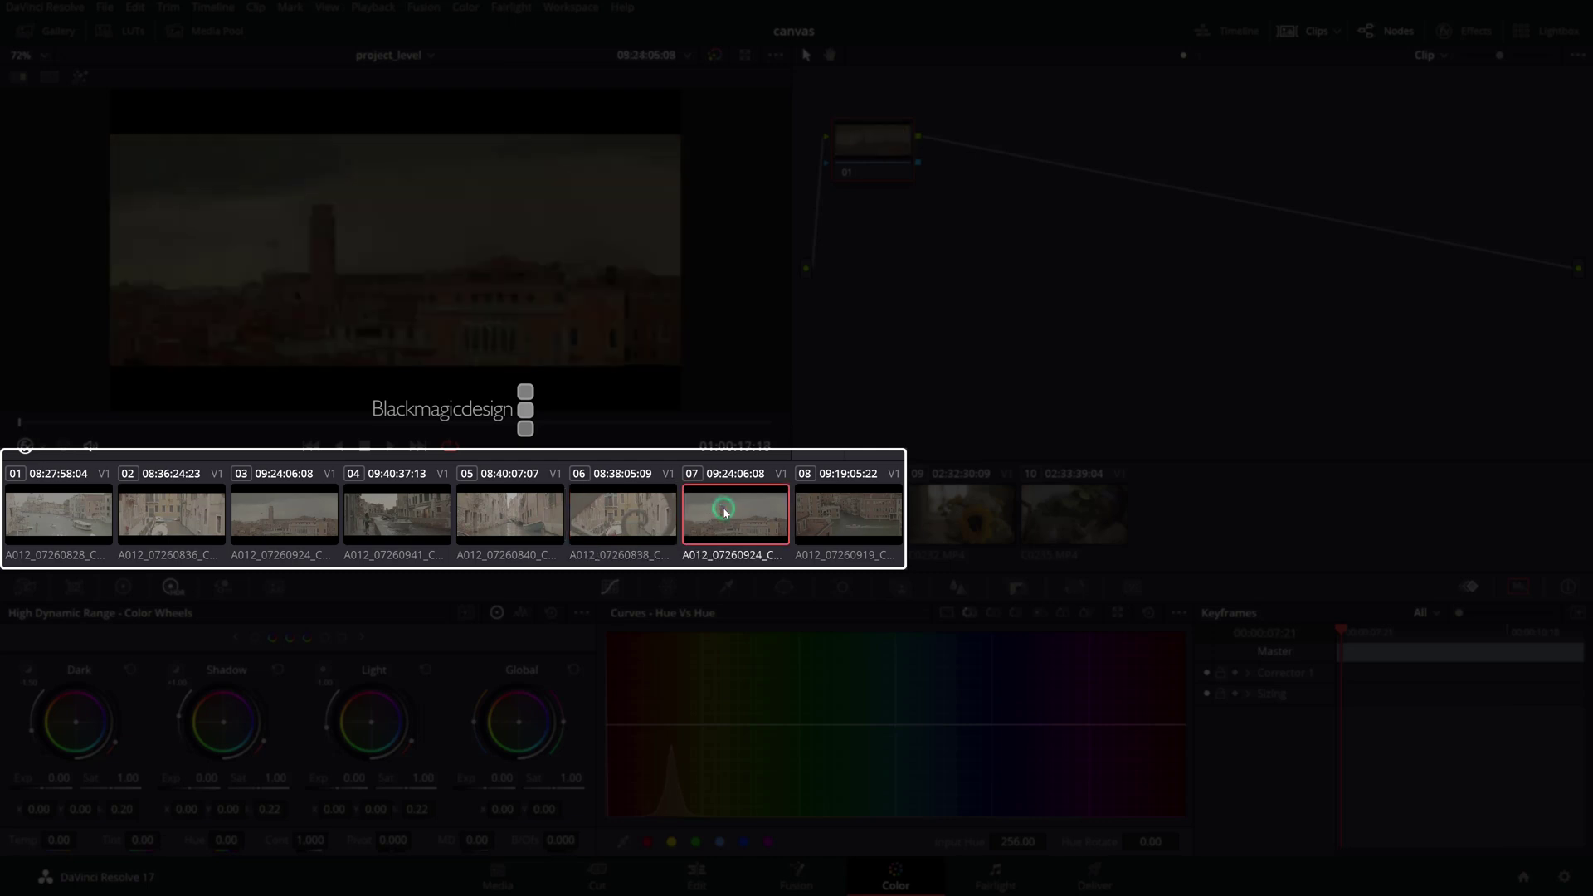
click(844, 514)
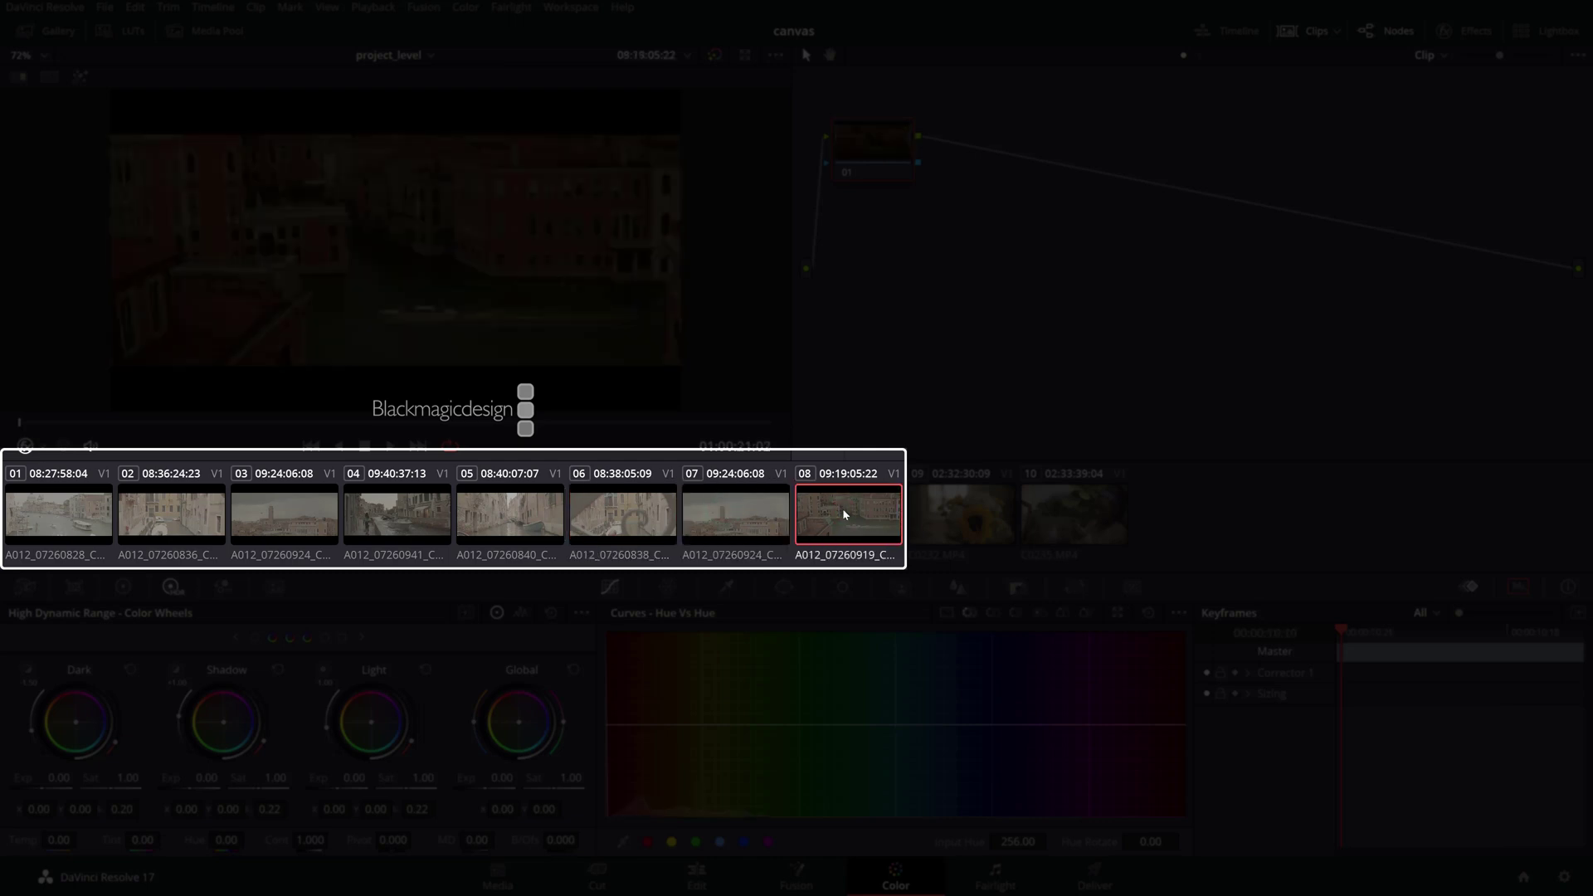
click(624, 518)
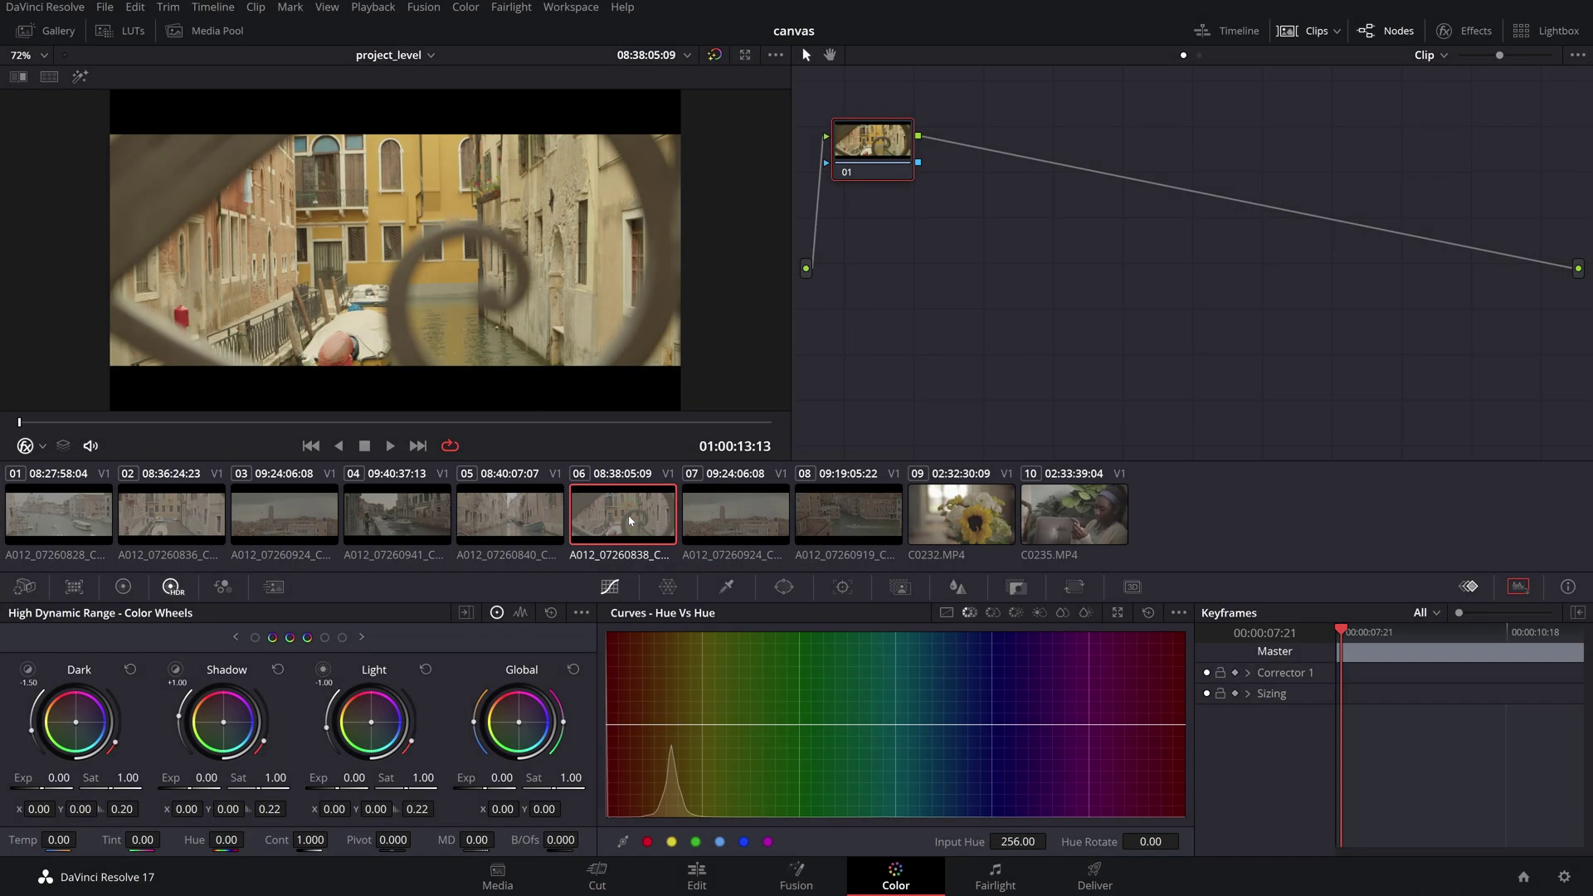
click(953, 530)
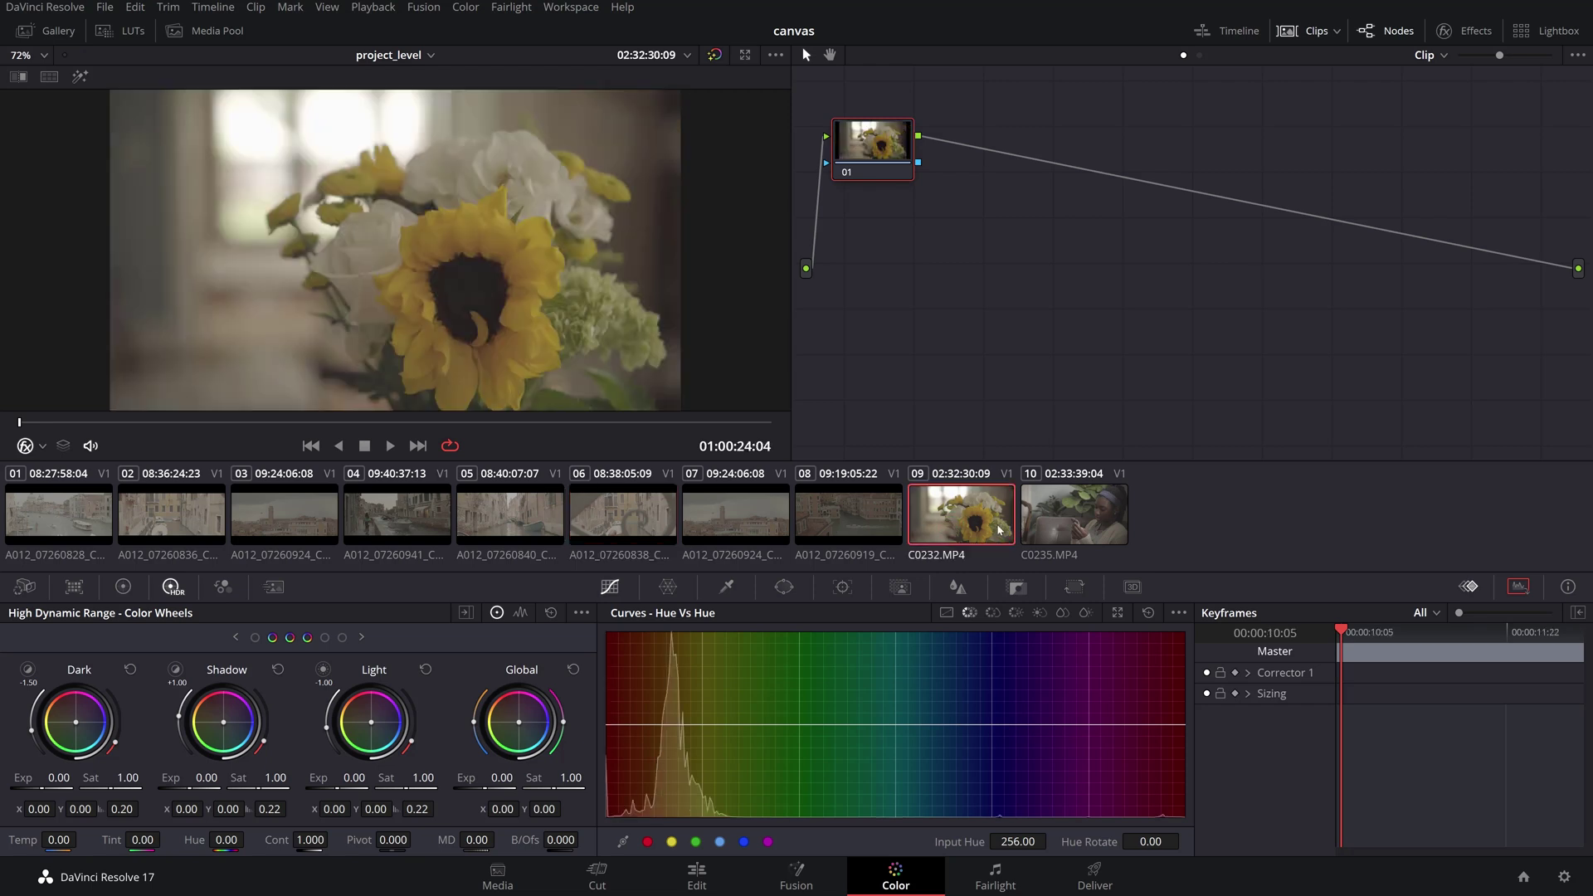
click(1067, 523)
Step: Set clip C0235.MP4's input colour space to S-Gamut/S-Log2
right_click(1067, 523)
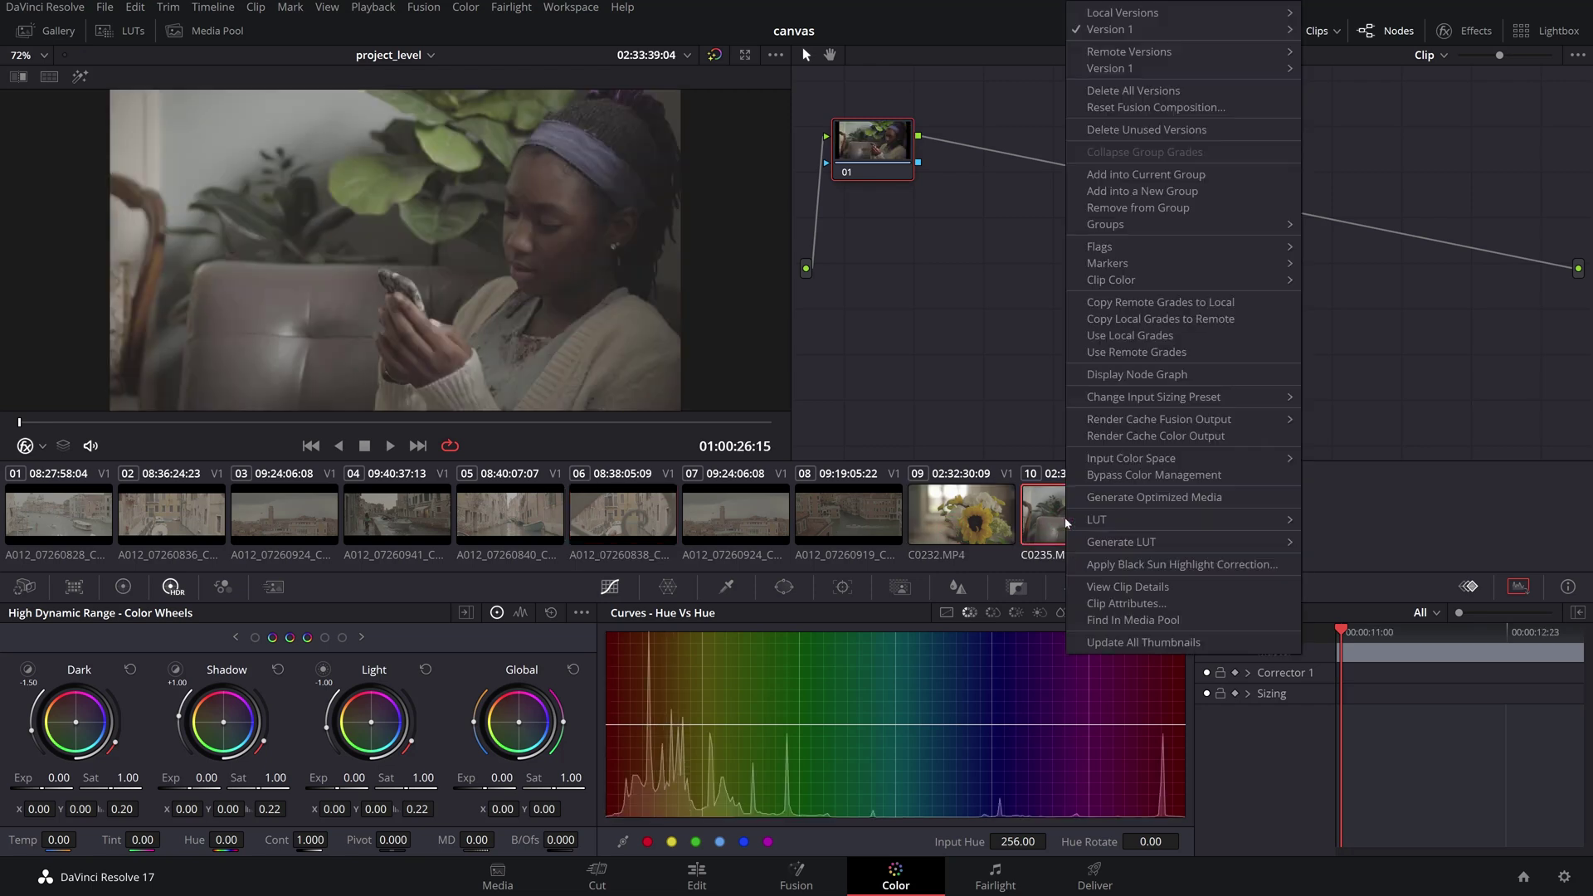
mouse_move(1174, 465)
scroll(1393, 535, down, 10)
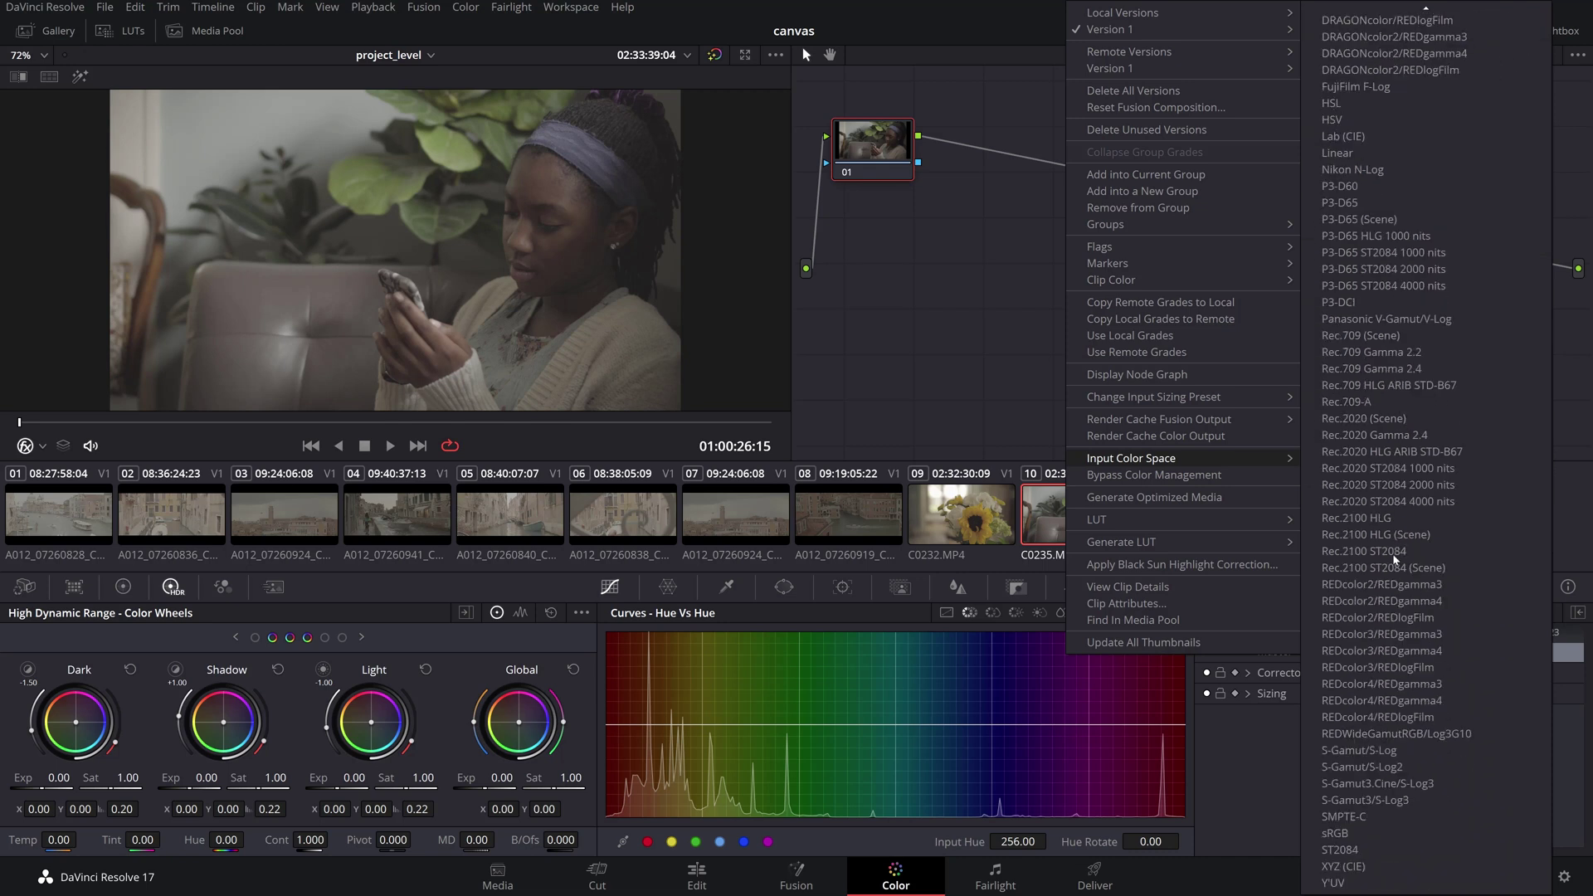
click(1387, 767)
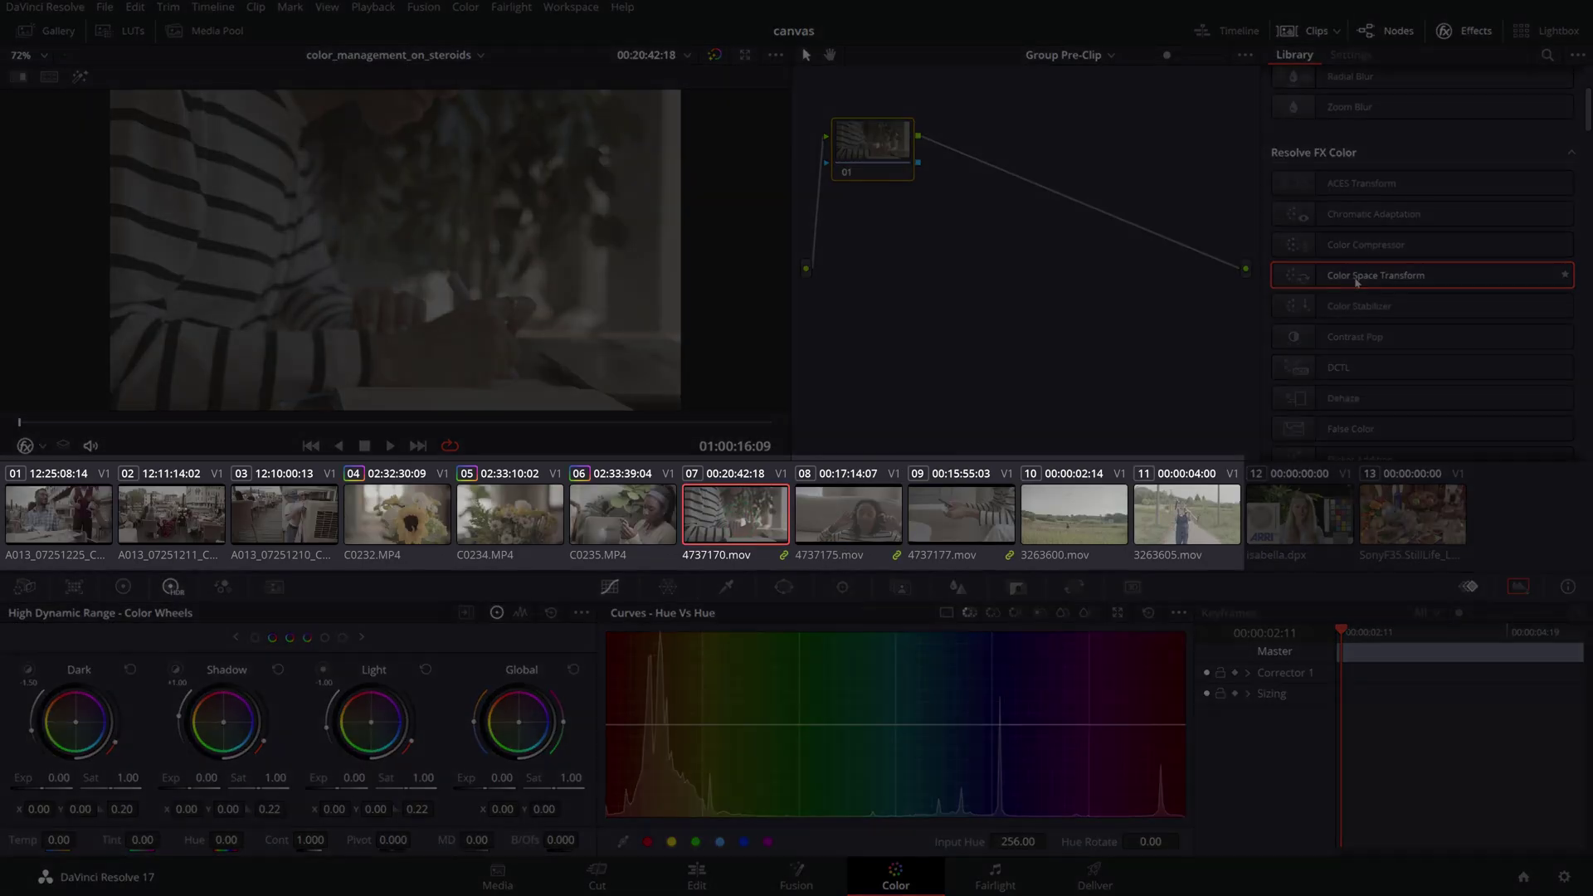
Step: Add a CST from REDWideGamutRGB/RED Log3G10 with tone mapping, forward OOTF and white point adaptation off
drag(1360, 275, 872, 143)
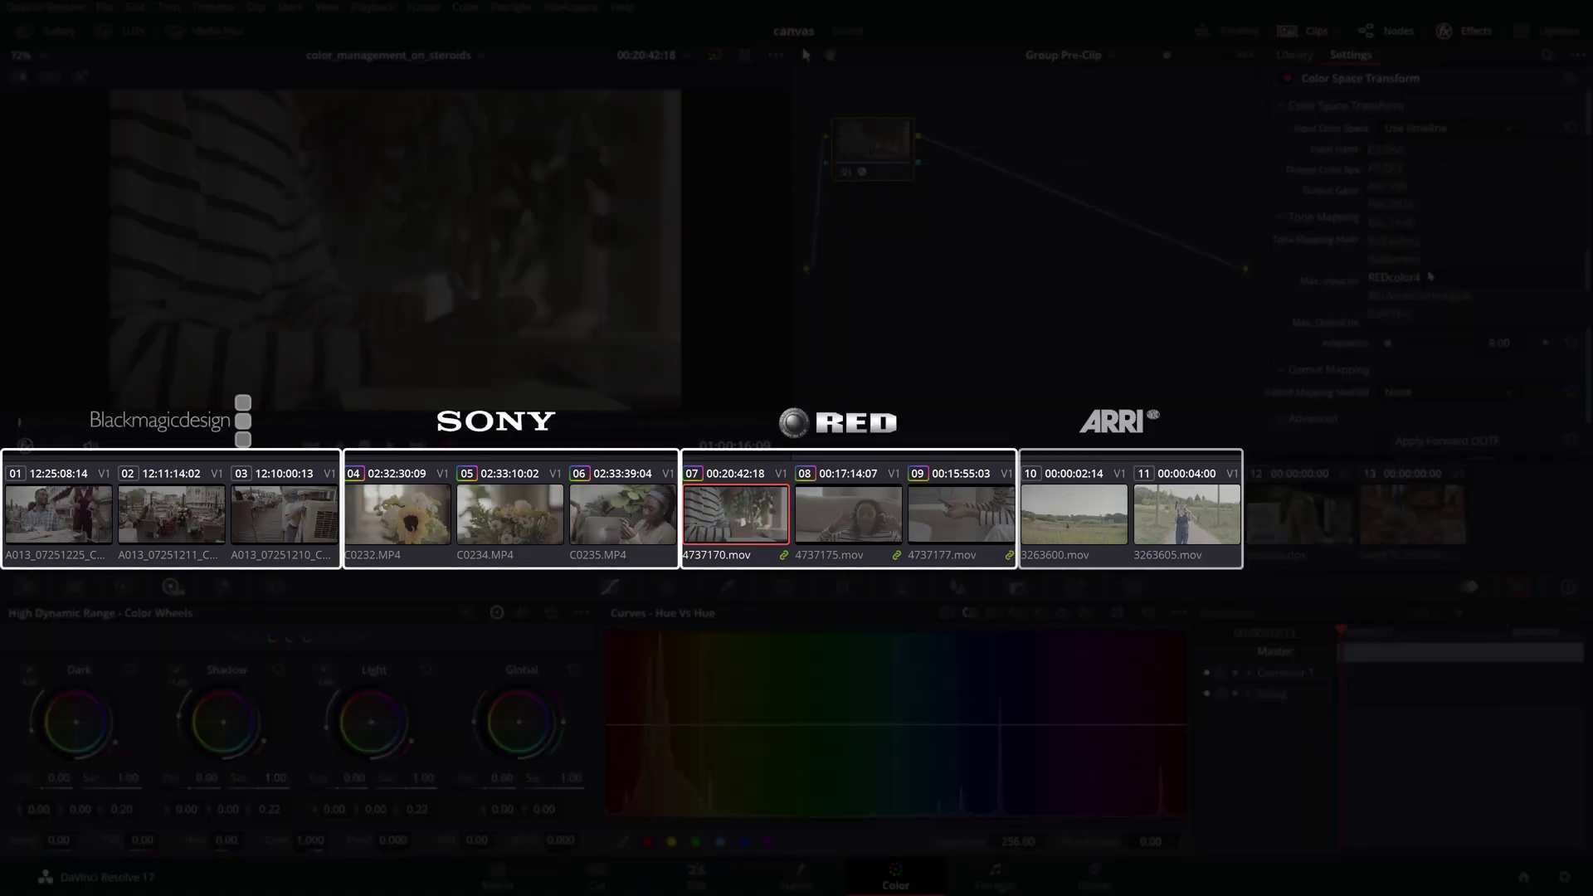
click(1423, 300)
click(1425, 168)
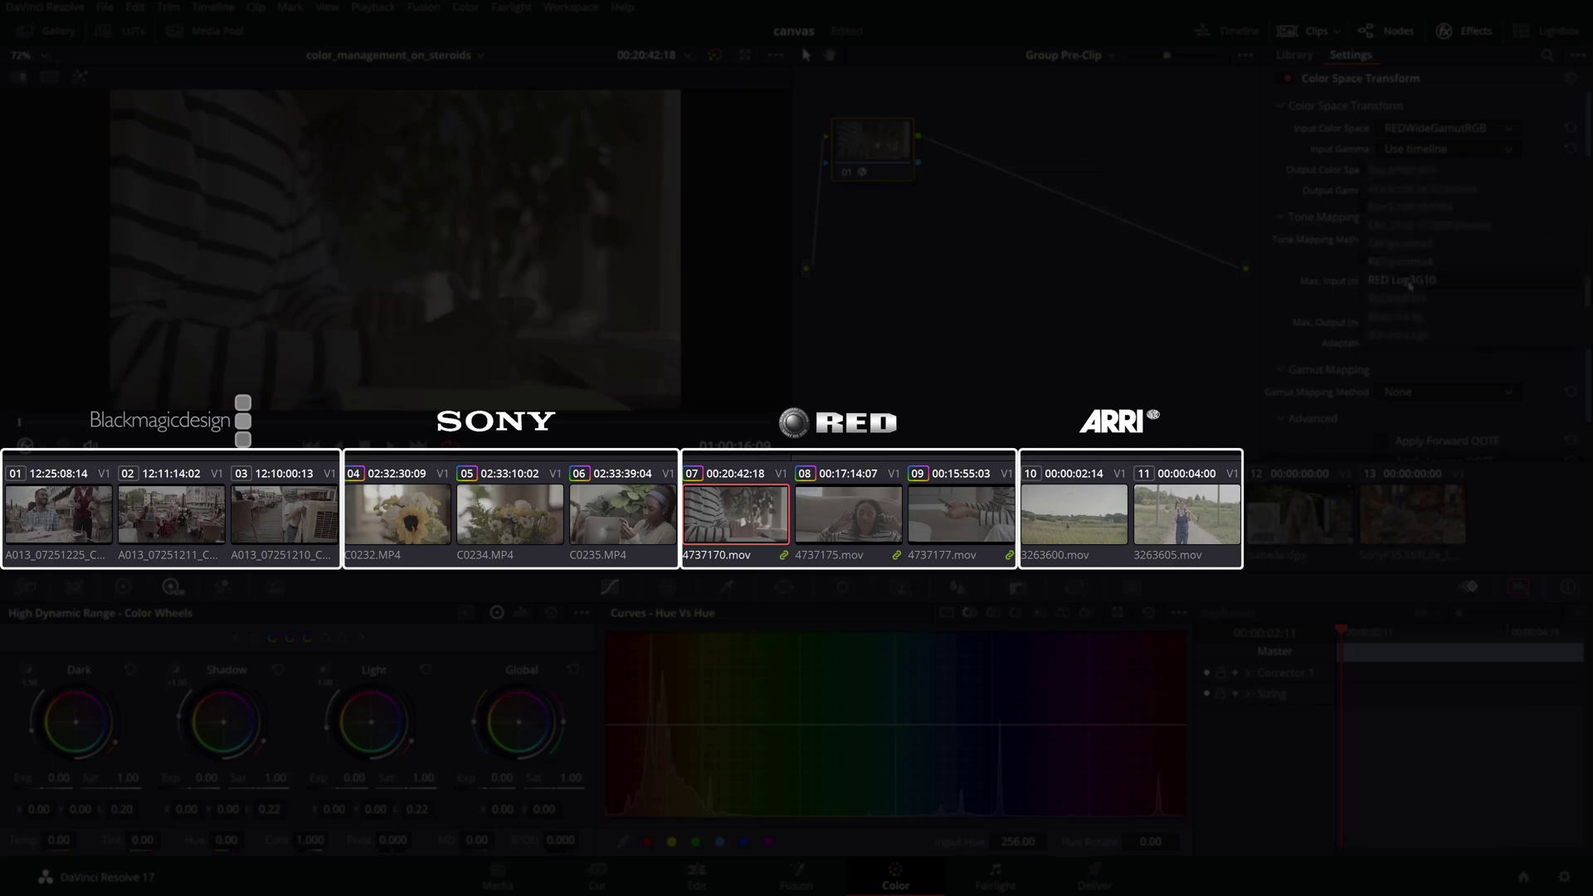
click(1408, 283)
click(1410, 240)
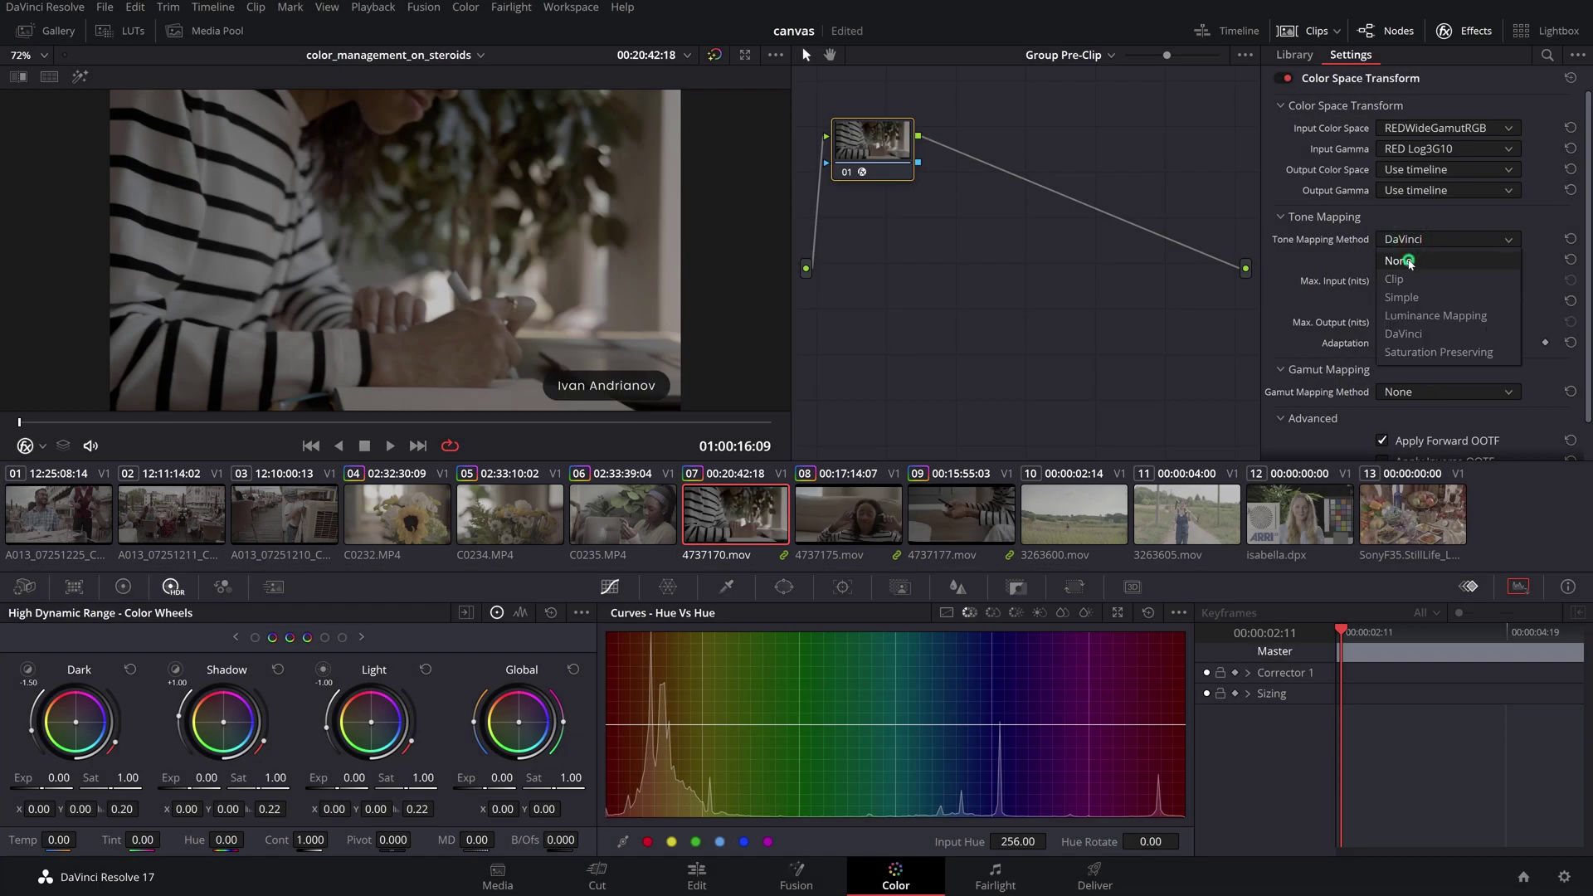
click(1408, 261)
click(1415, 338)
click(1411, 380)
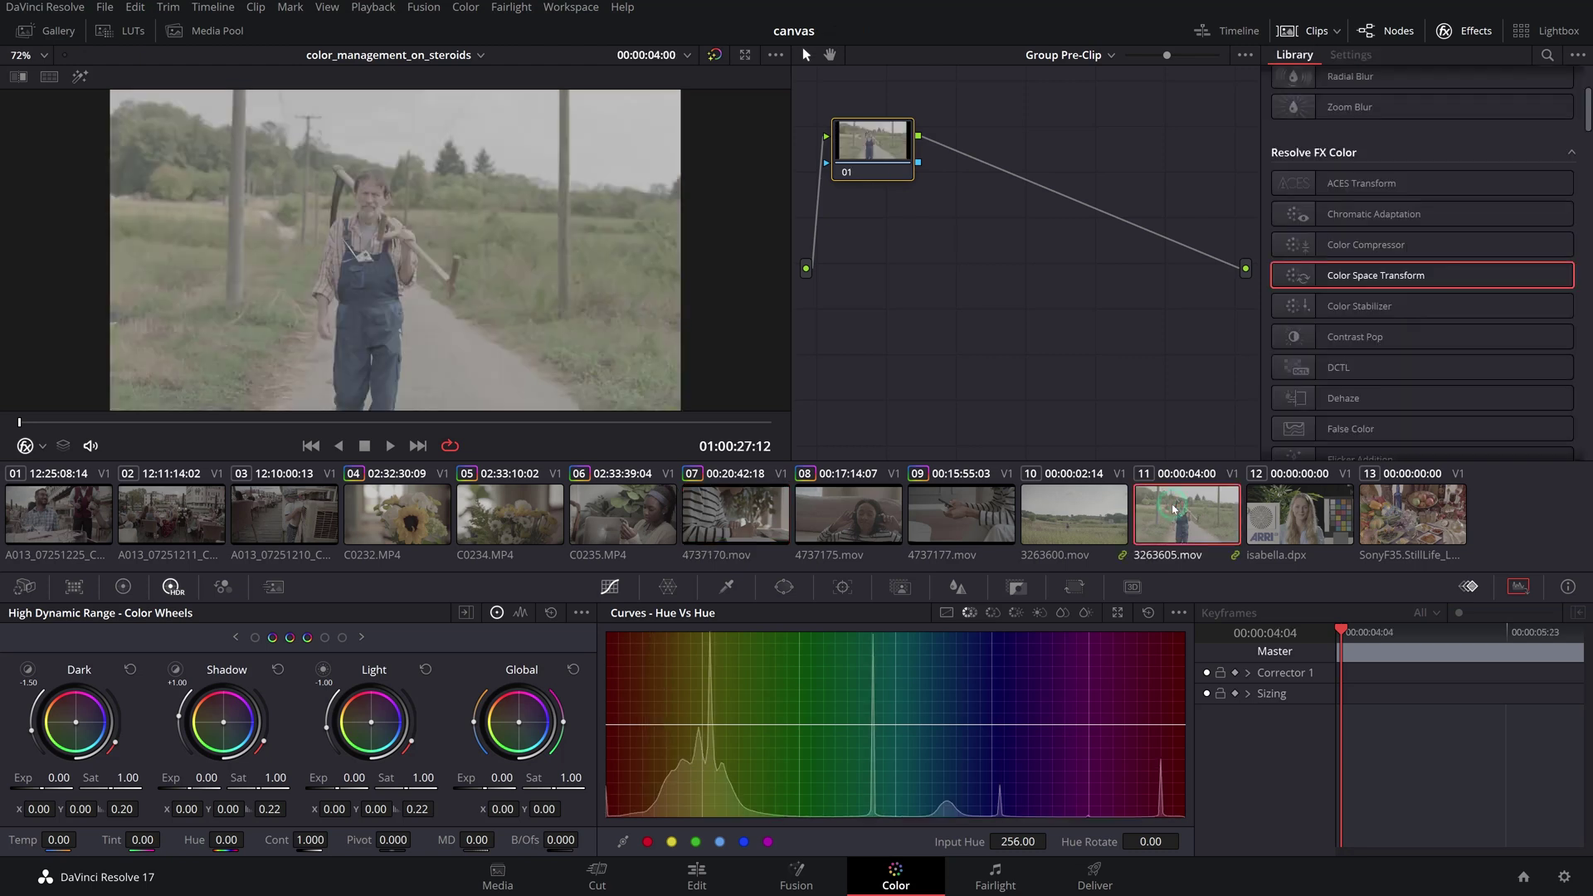
Step: Add a CST converting ARRI Alexa/ARRI LogC to DaVinci Wide Gamut/DaVinci Intermediate with tone mapping off
drag(1327, 267, 873, 154)
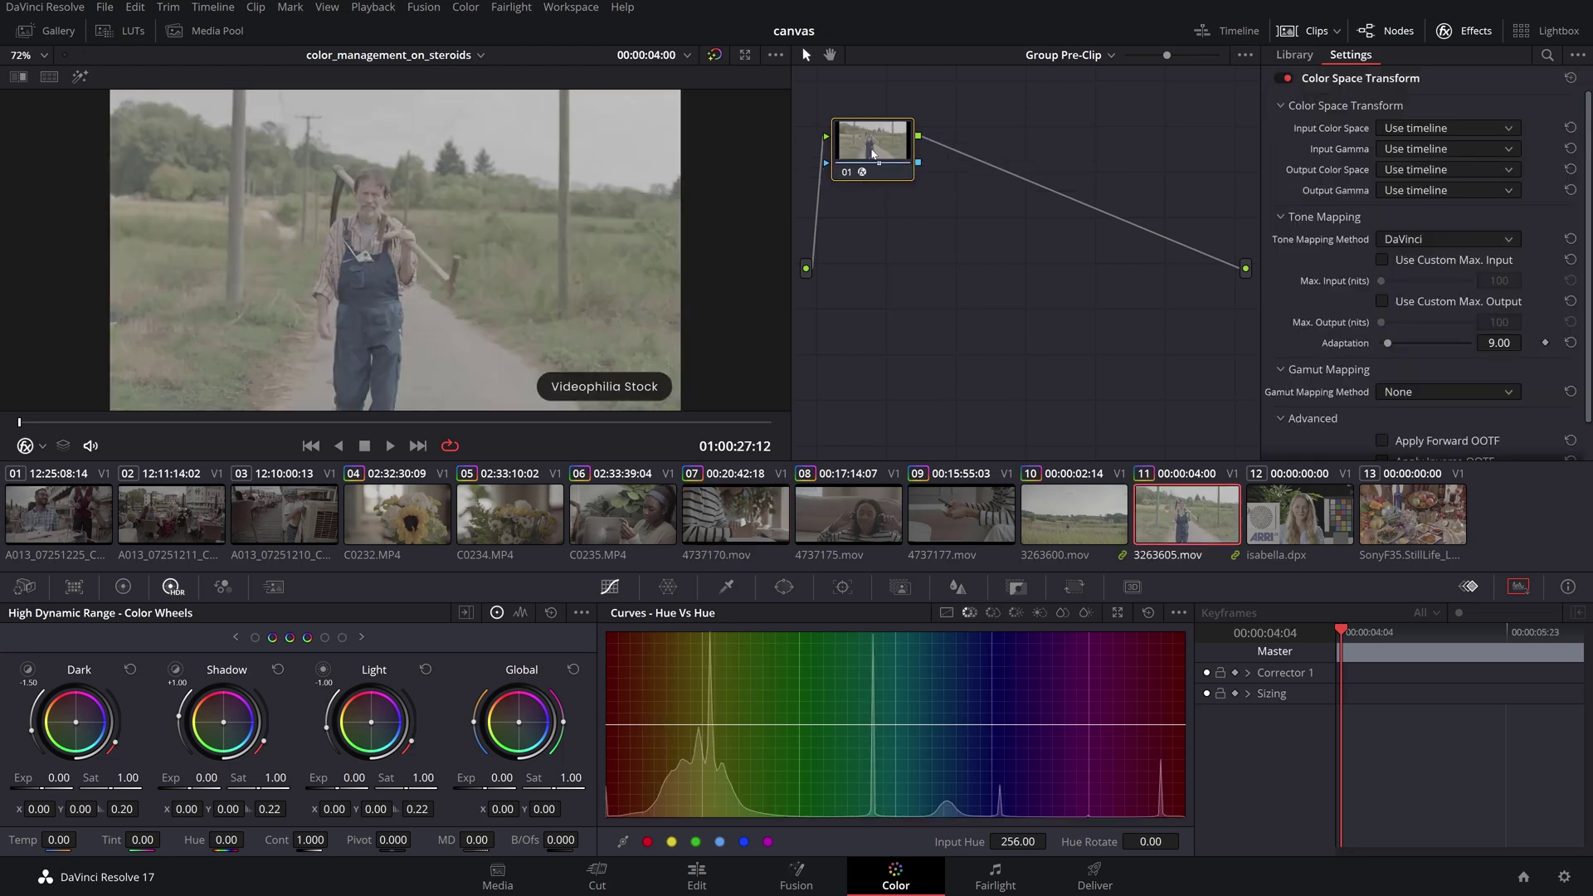
click(1408, 130)
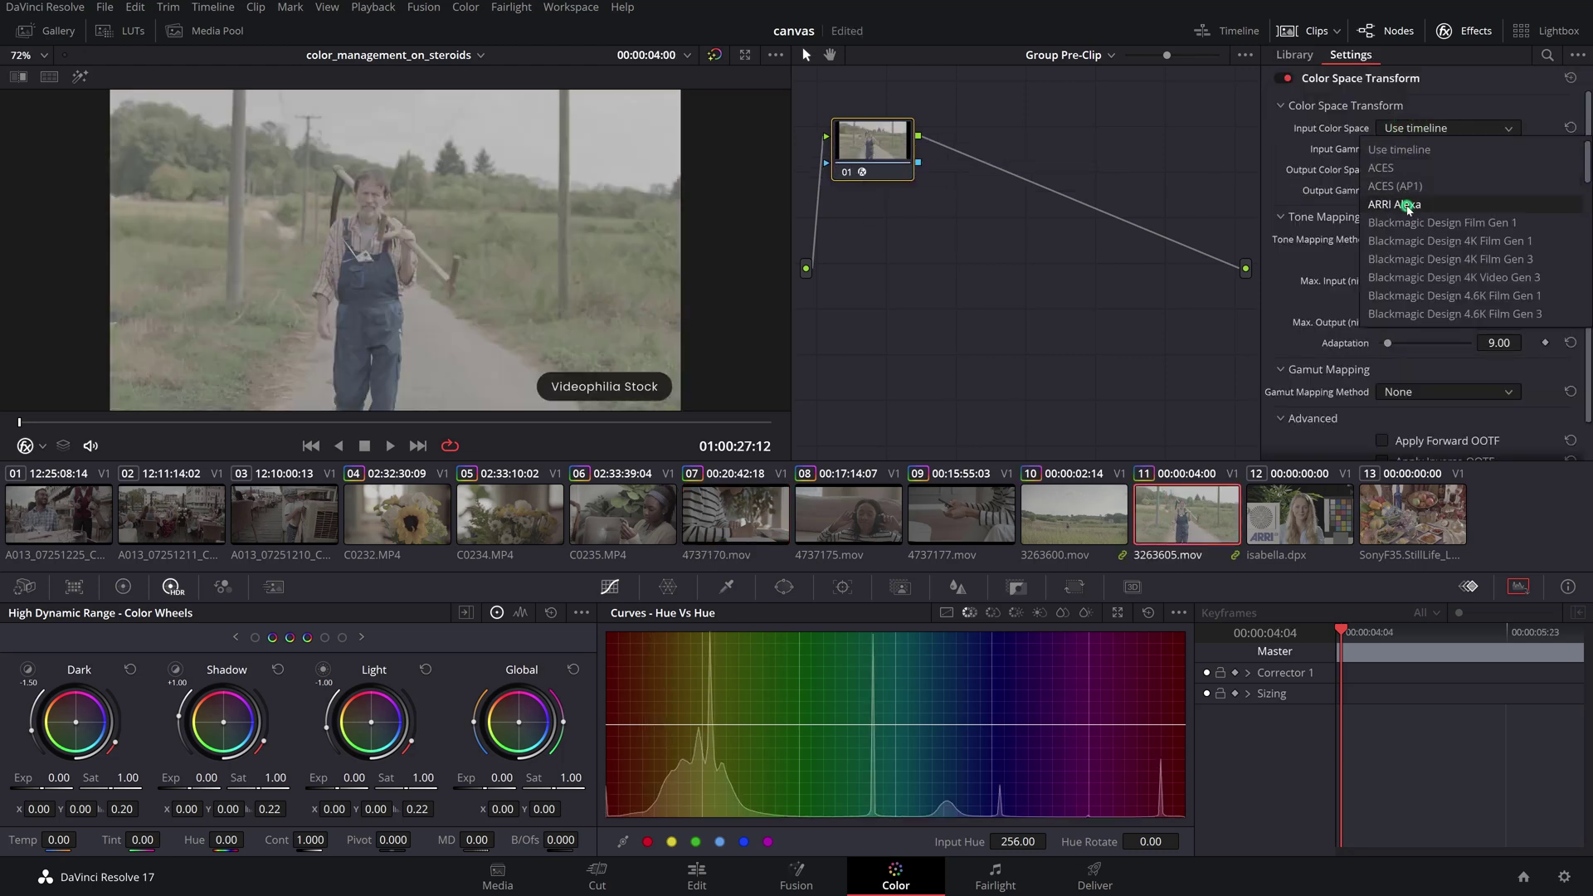
click(1407, 206)
click(1408, 152)
click(1407, 243)
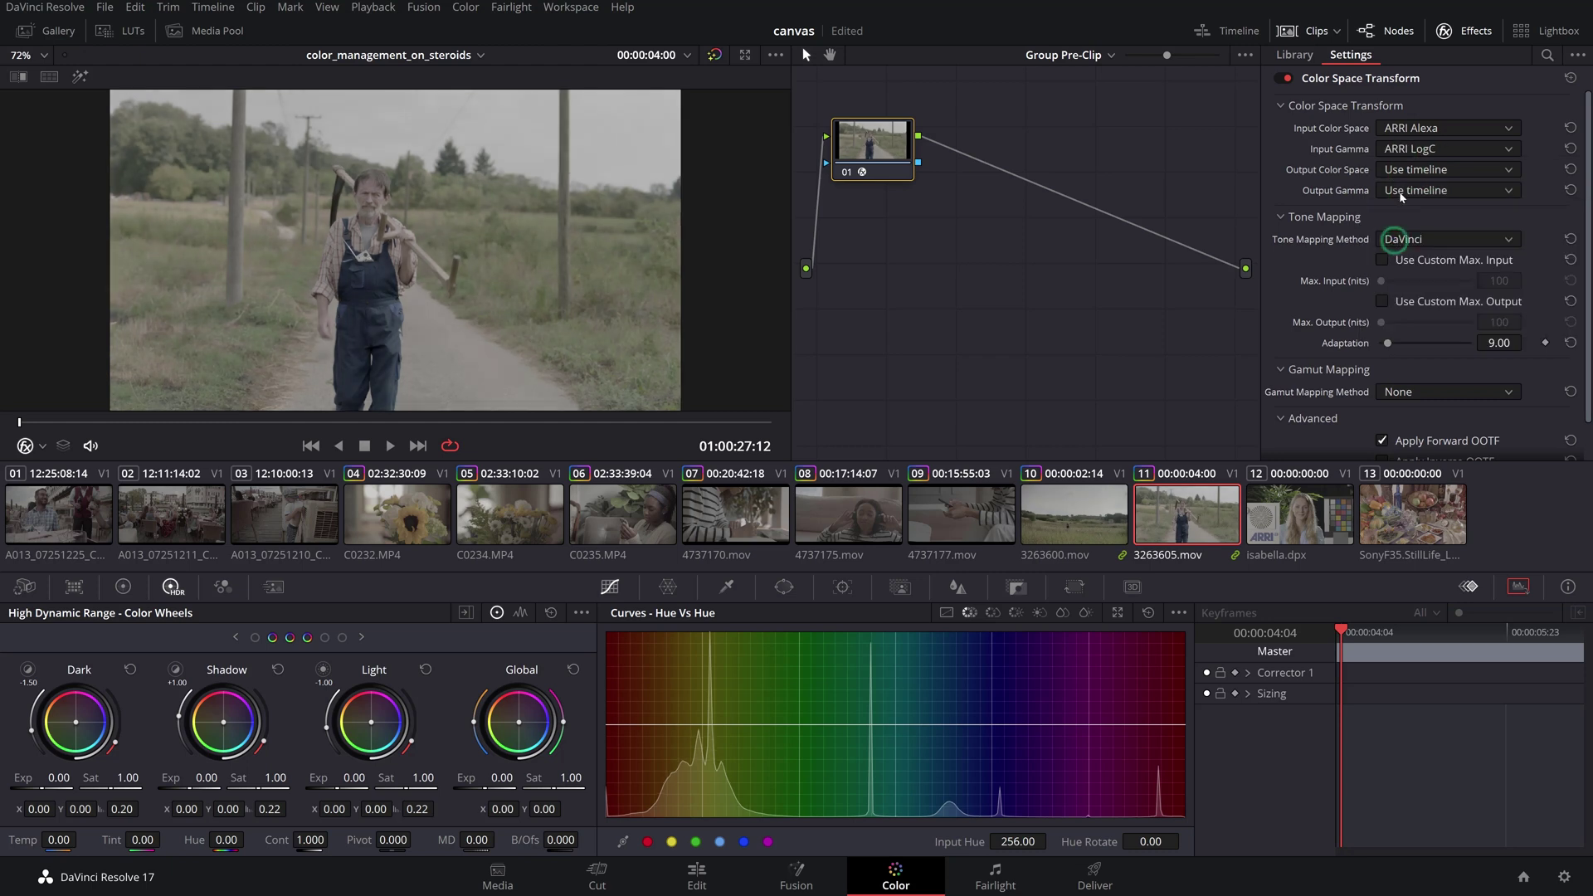
click(1410, 301)
click(1427, 190)
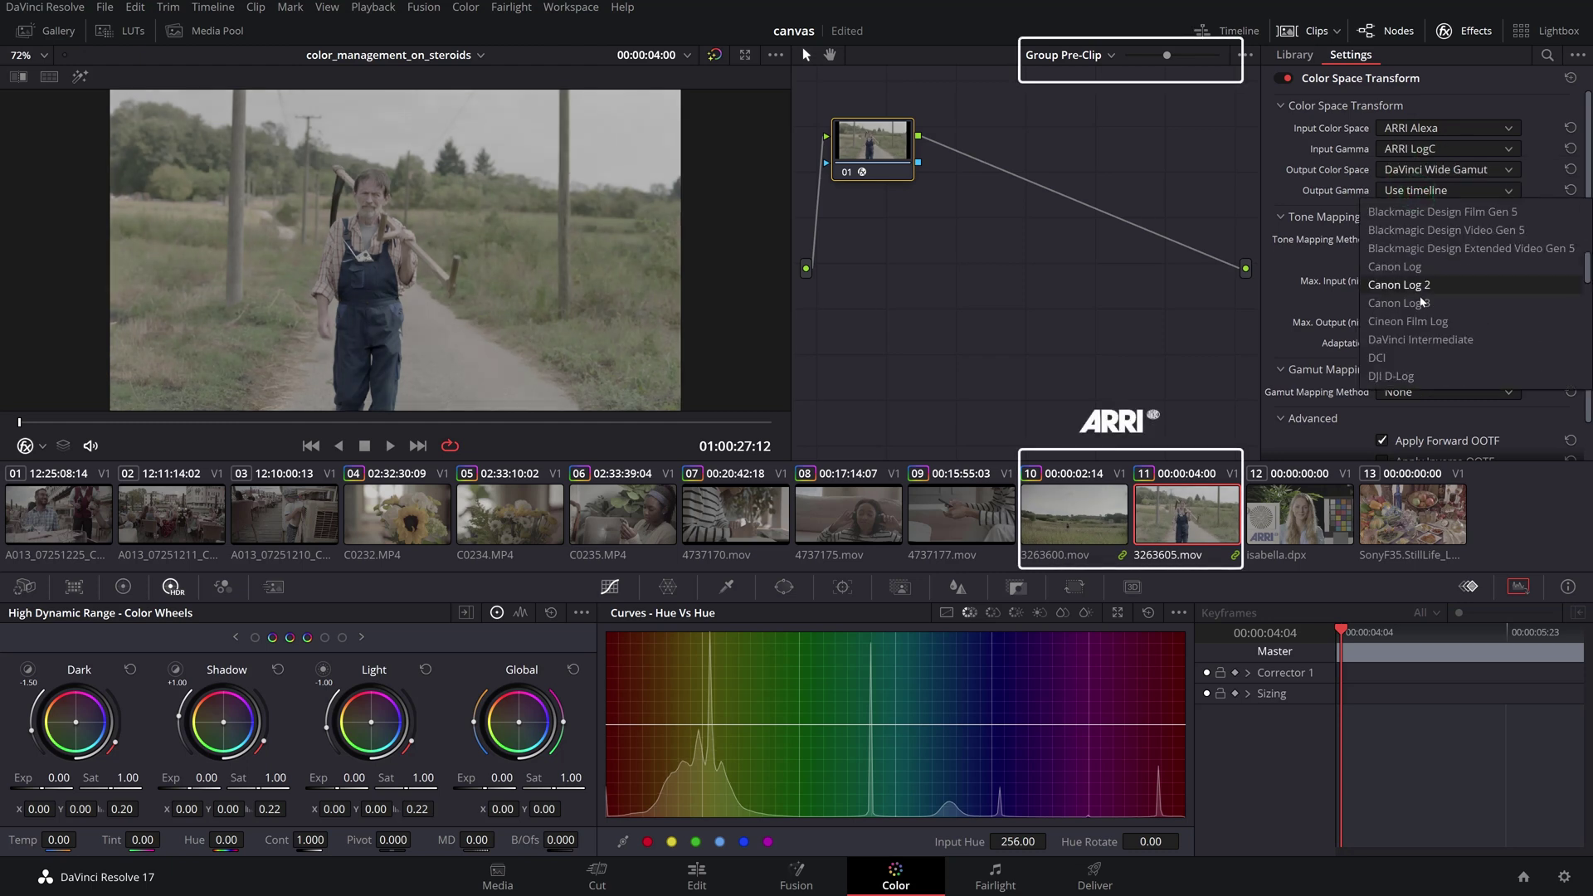
click(1427, 339)
click(1422, 240)
click(1410, 260)
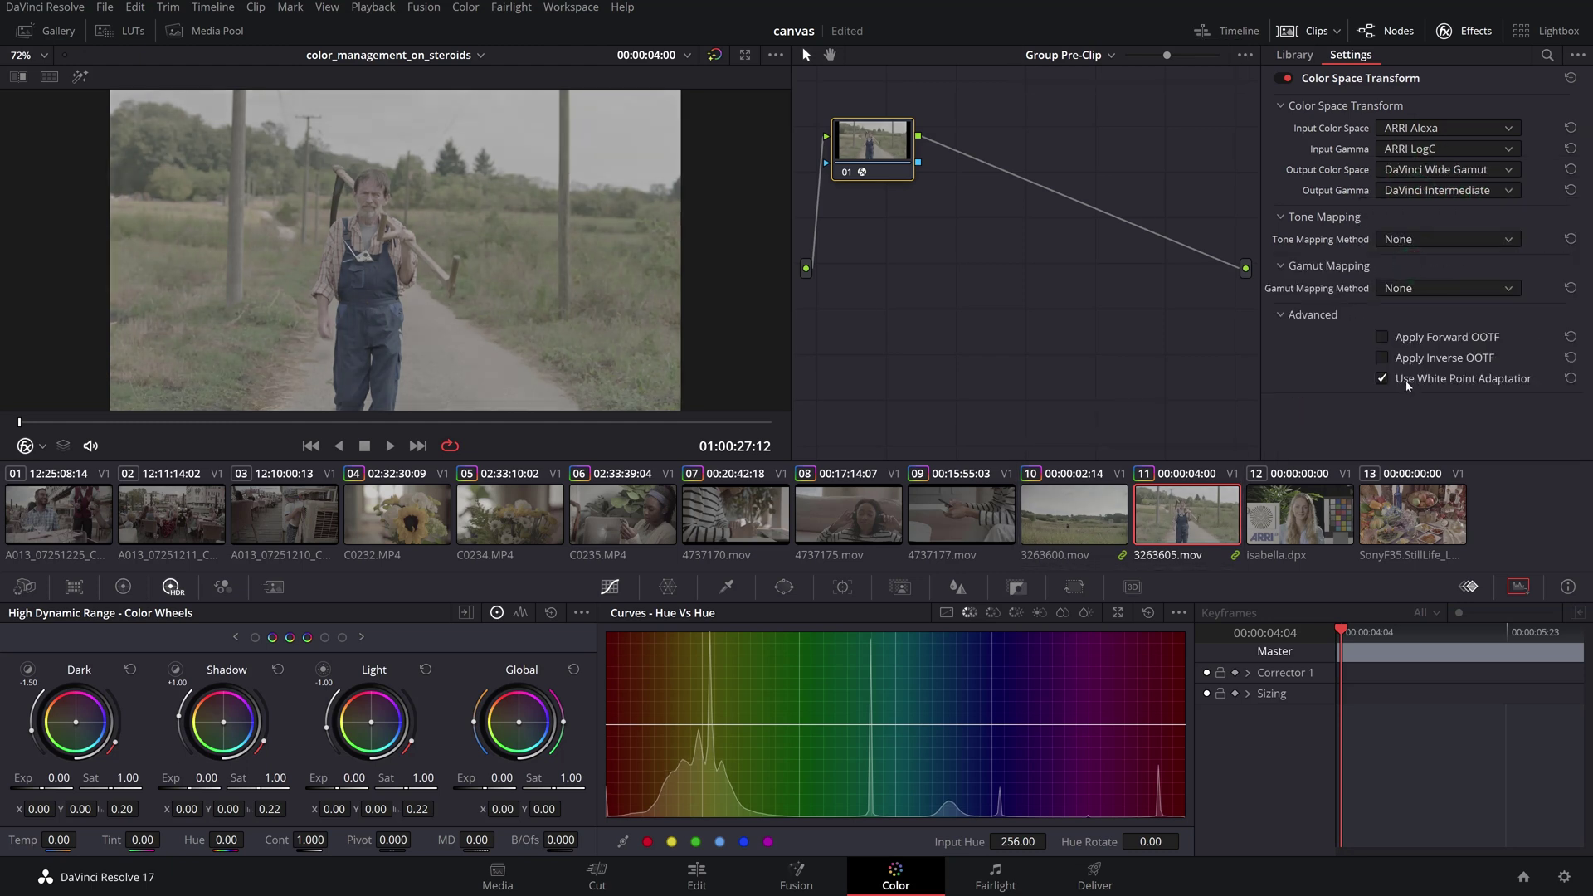
click(622, 510)
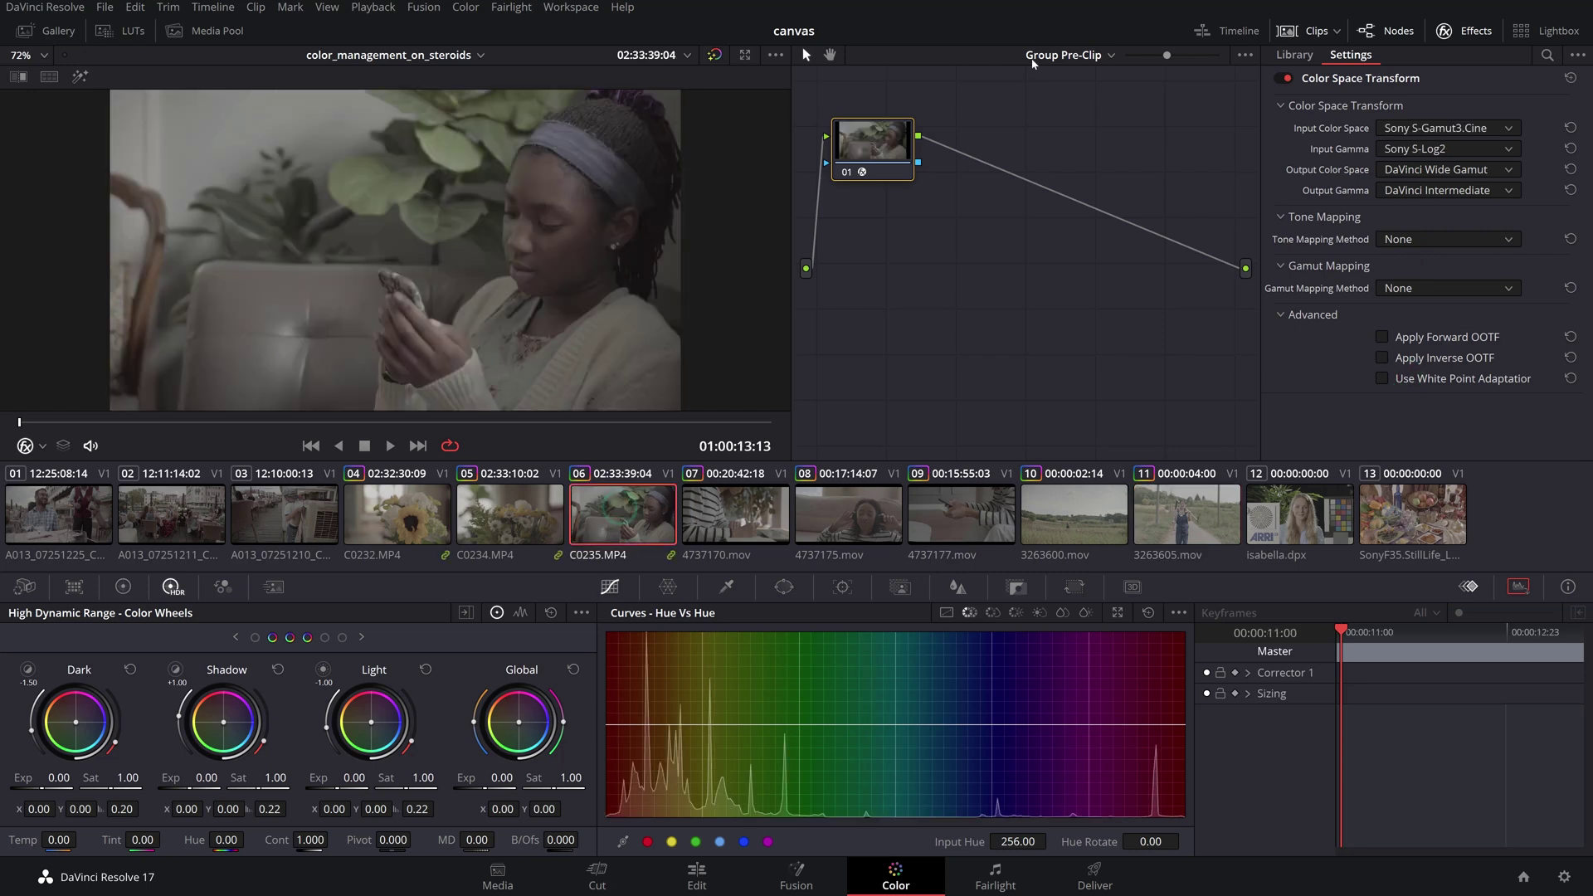
click(1064, 55)
Step: Add a timeline-node CST converting DaVinci Wide Gamut/Intermediate to Rec.709/Gamma 2.4
click(1073, 130)
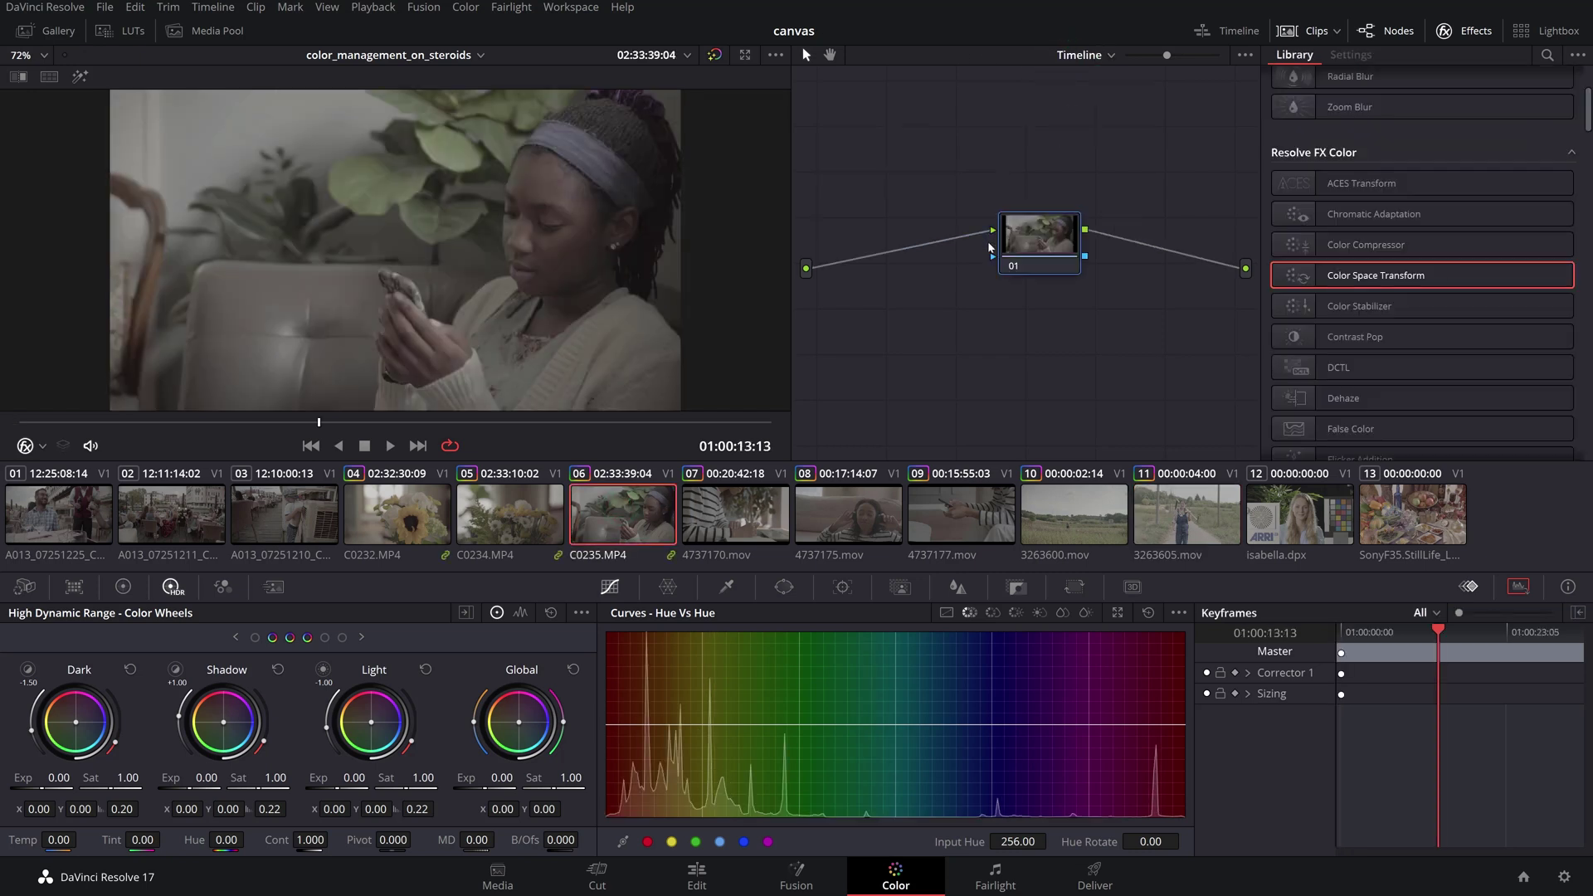
drag(1405, 280, 979, 203)
click(1448, 129)
scroll(1443, 166, down, 5)
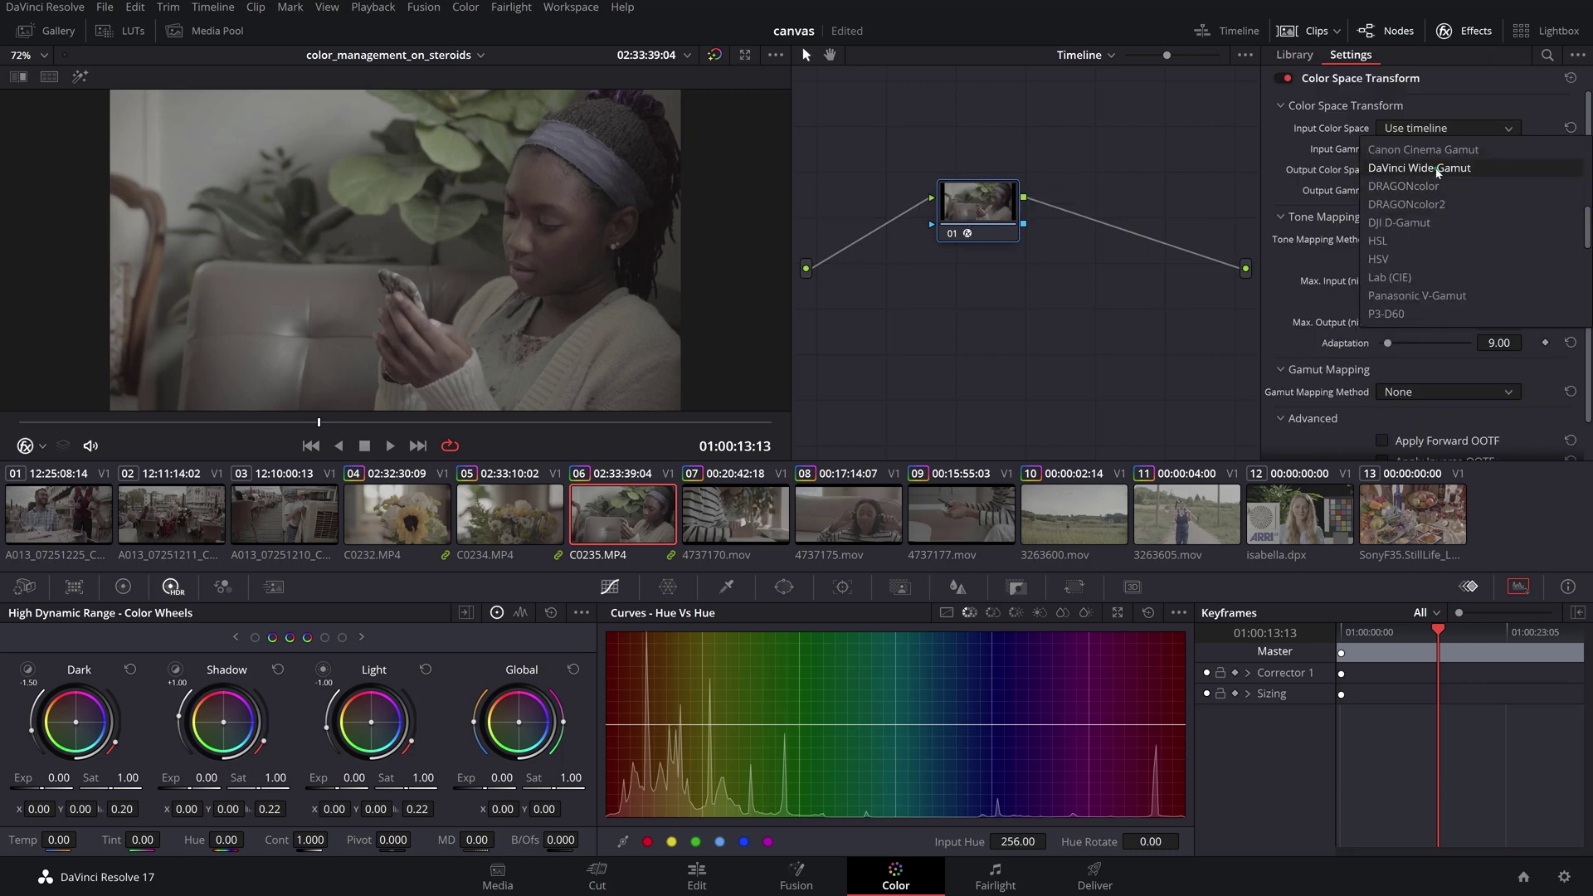
click(1436, 166)
click(1435, 150)
scroll(1438, 209, down, 5)
click(1438, 208)
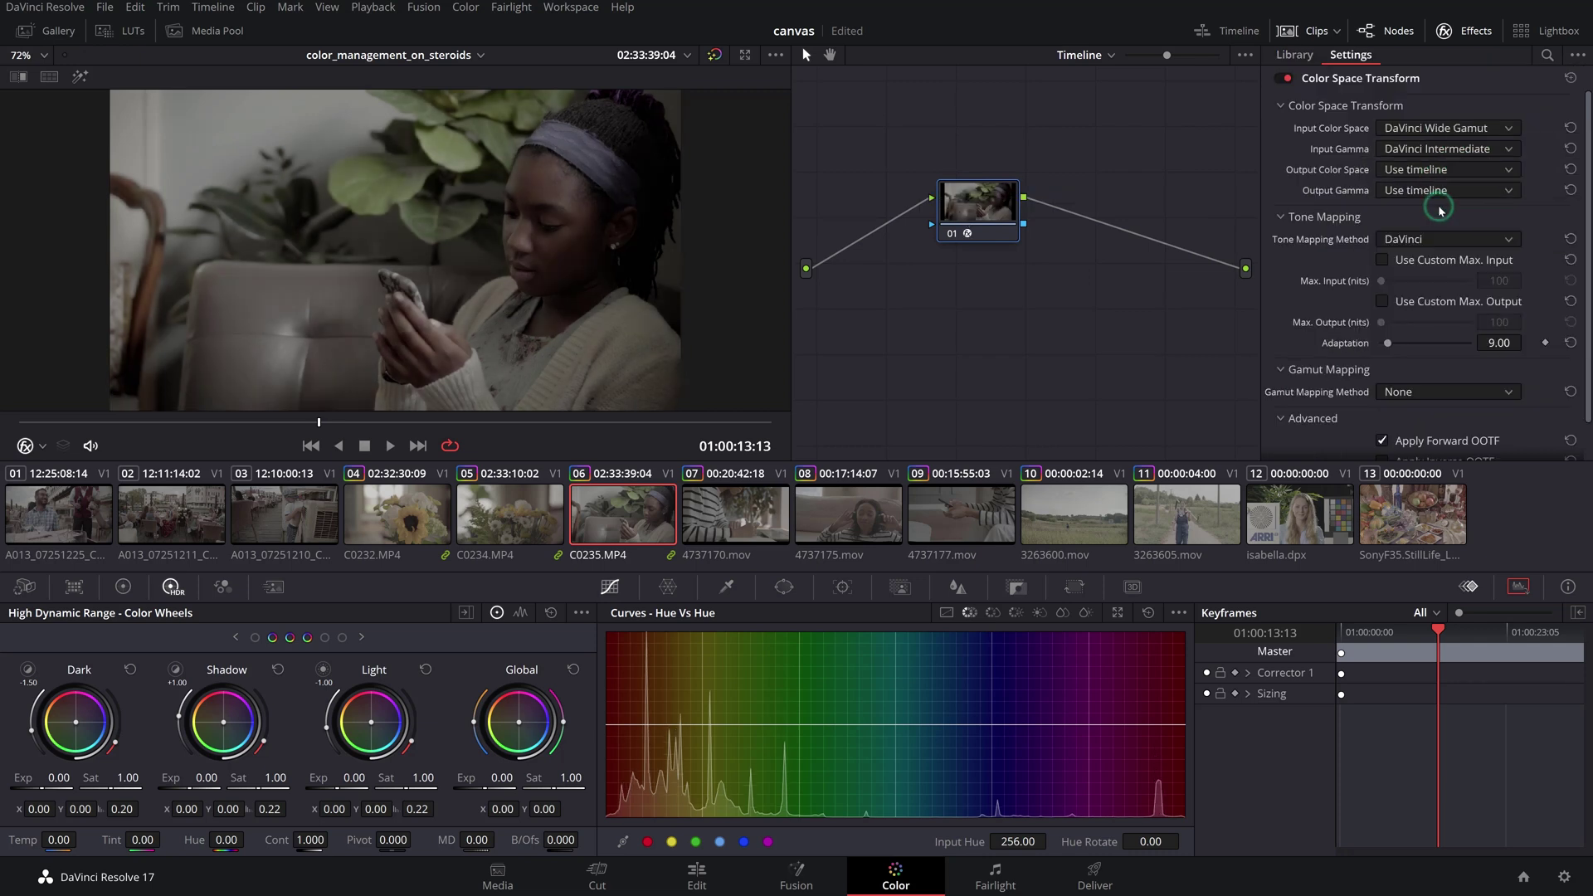
click(1438, 170)
scroll(1401, 218, down, 5)
click(1401, 220)
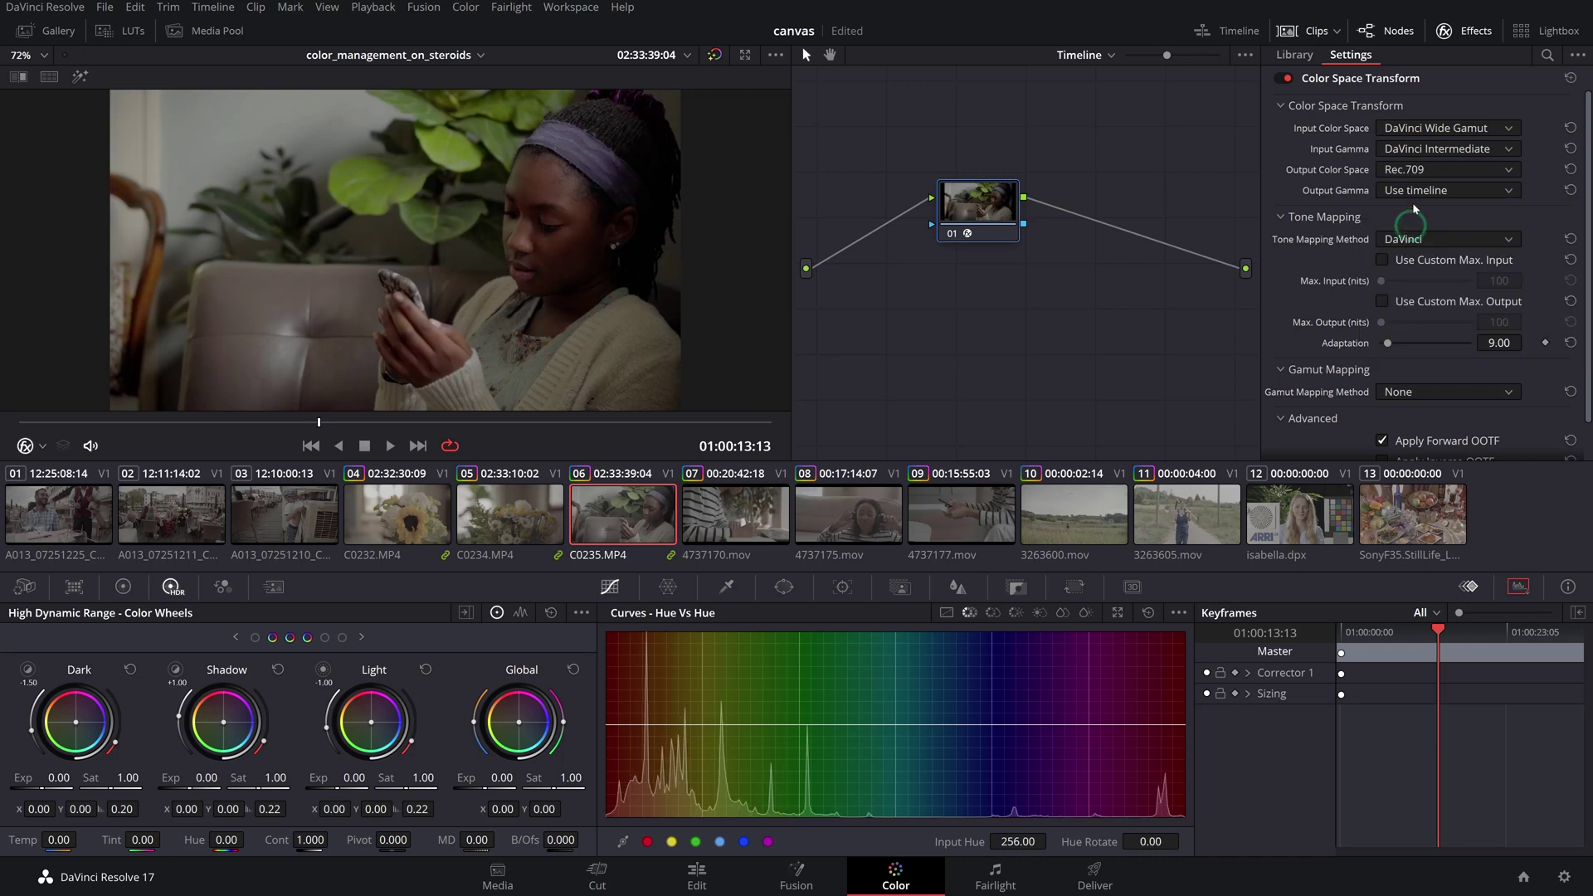
click(1416, 190)
scroll(1414, 249, down, 5)
click(1412, 255)
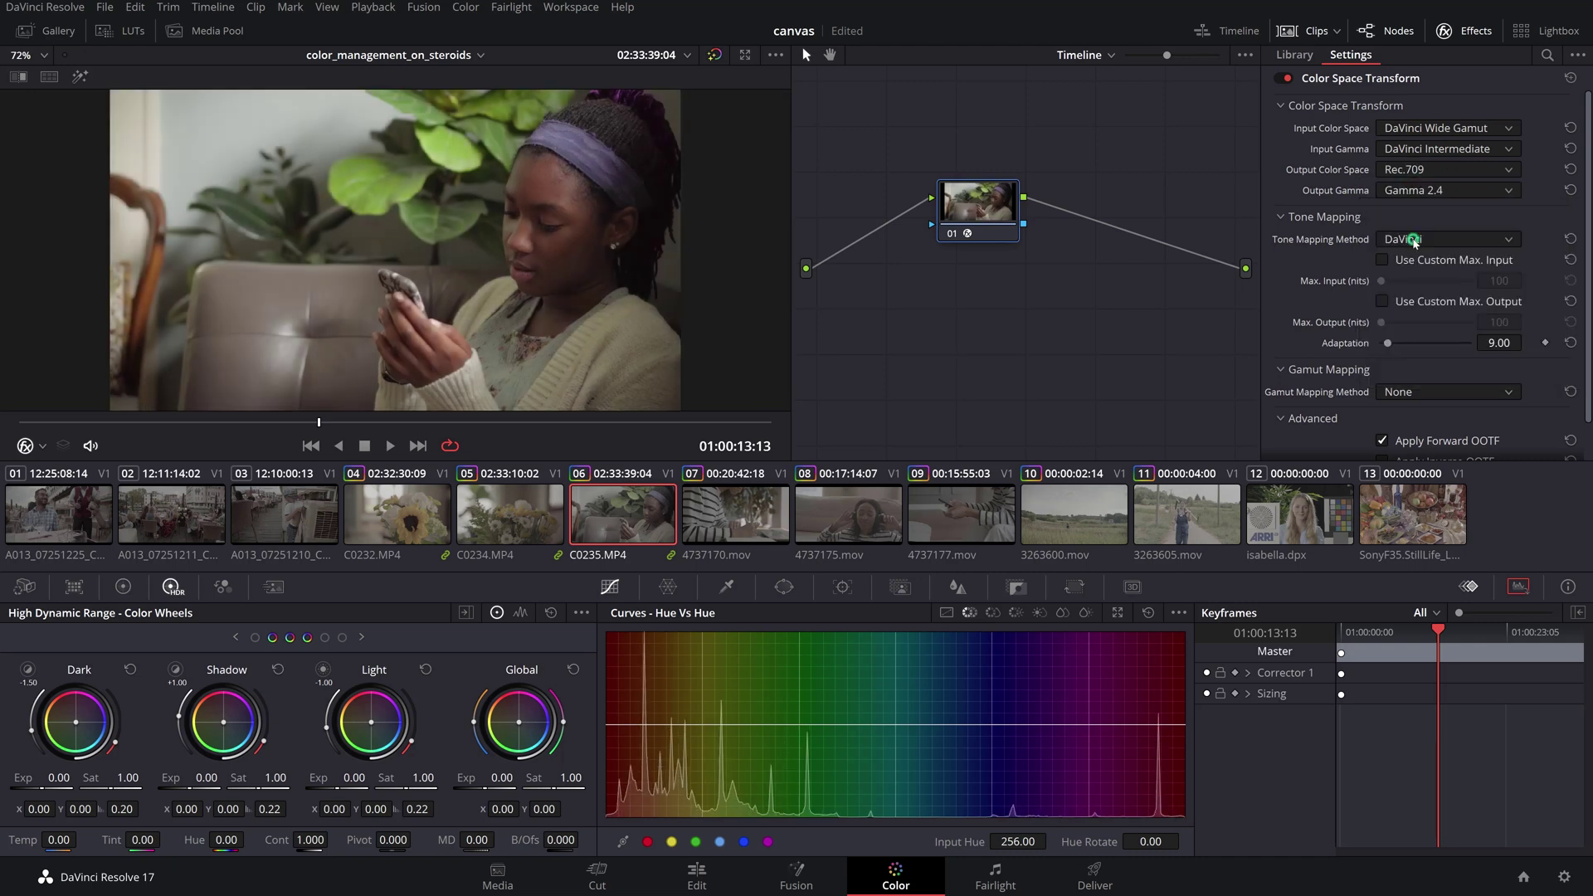
Step: Use Luminance Mapping with custom max input 10000 and output 100 nits, plus Saturation Compression gamut mapping
click(1414, 240)
click(1413, 302)
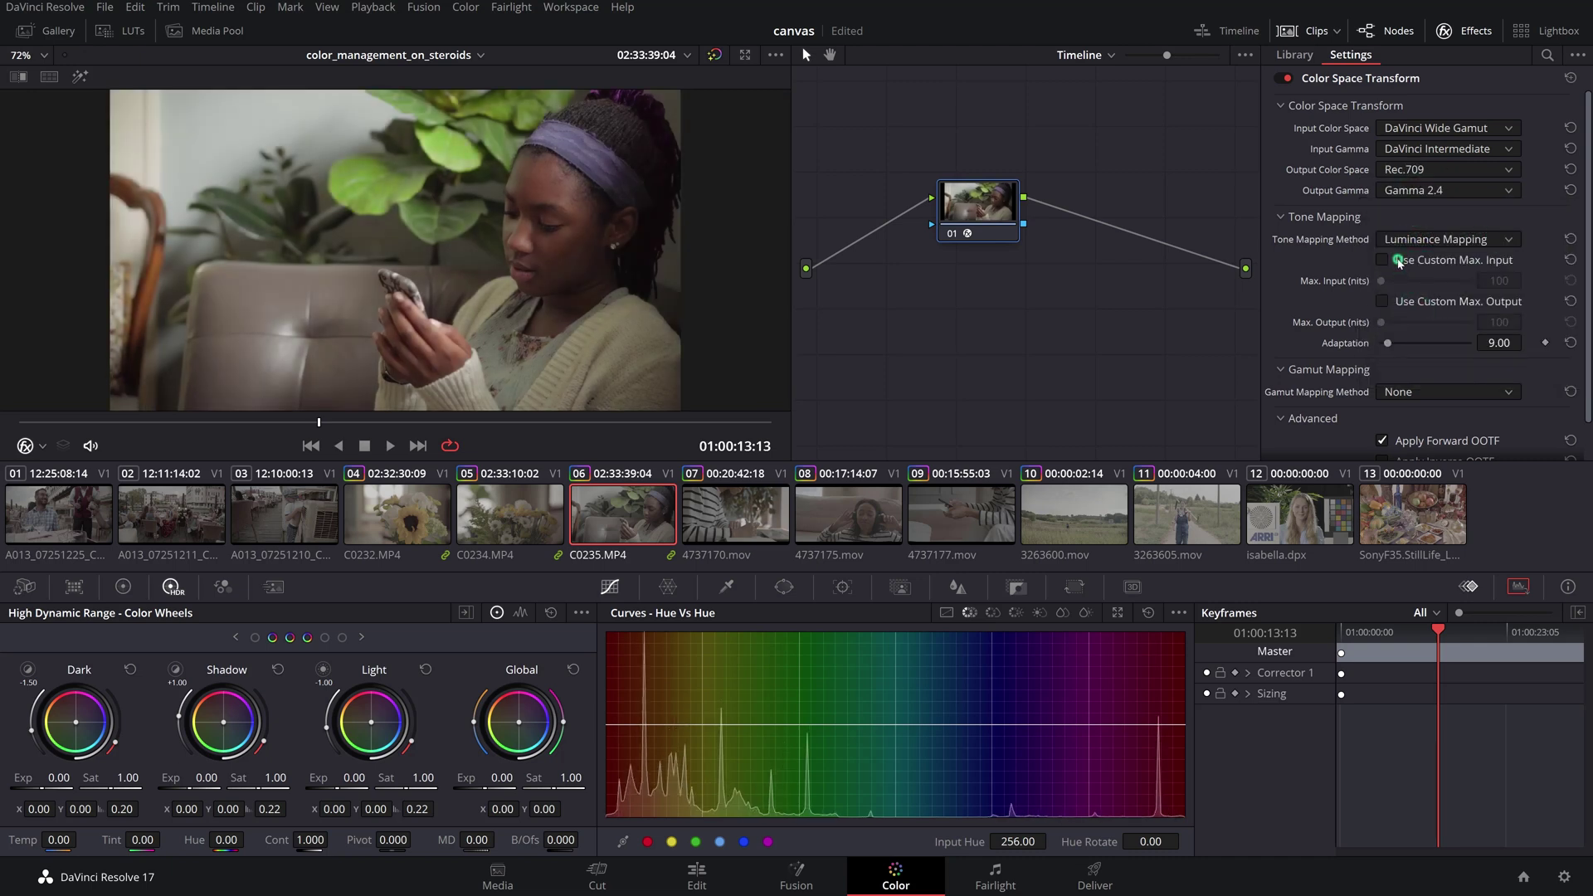
click(1398, 261)
click(1382, 300)
click(1405, 393)
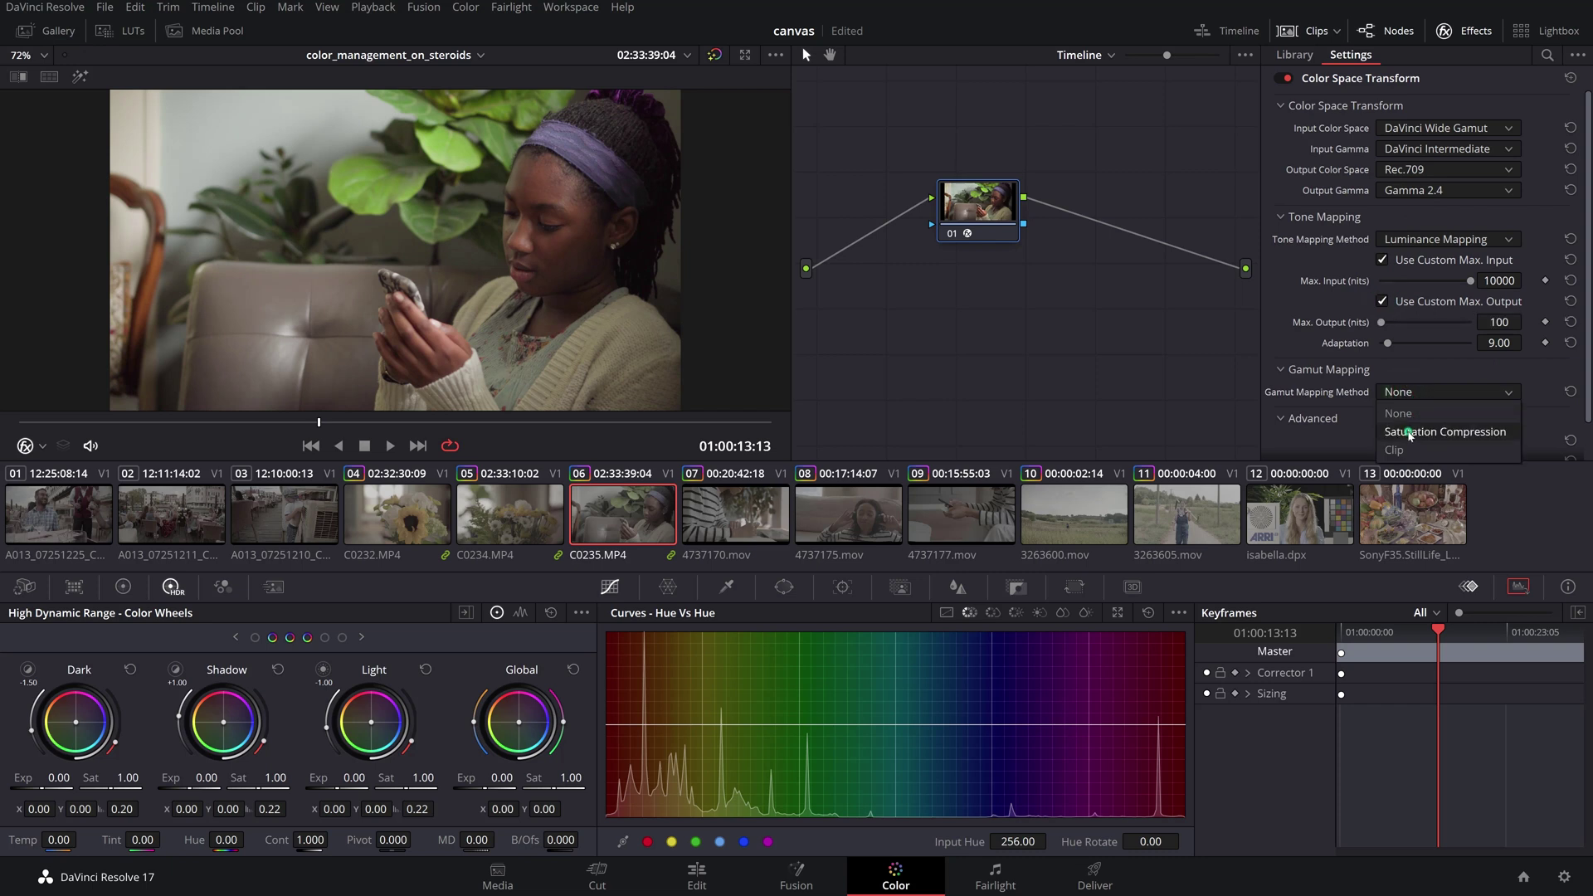
click(1409, 432)
Step: Preview clips 08, 09 4737177.mov and the next clip through the timeline transform
scroll(1385, 347, down, 2)
click(859, 506)
click(972, 523)
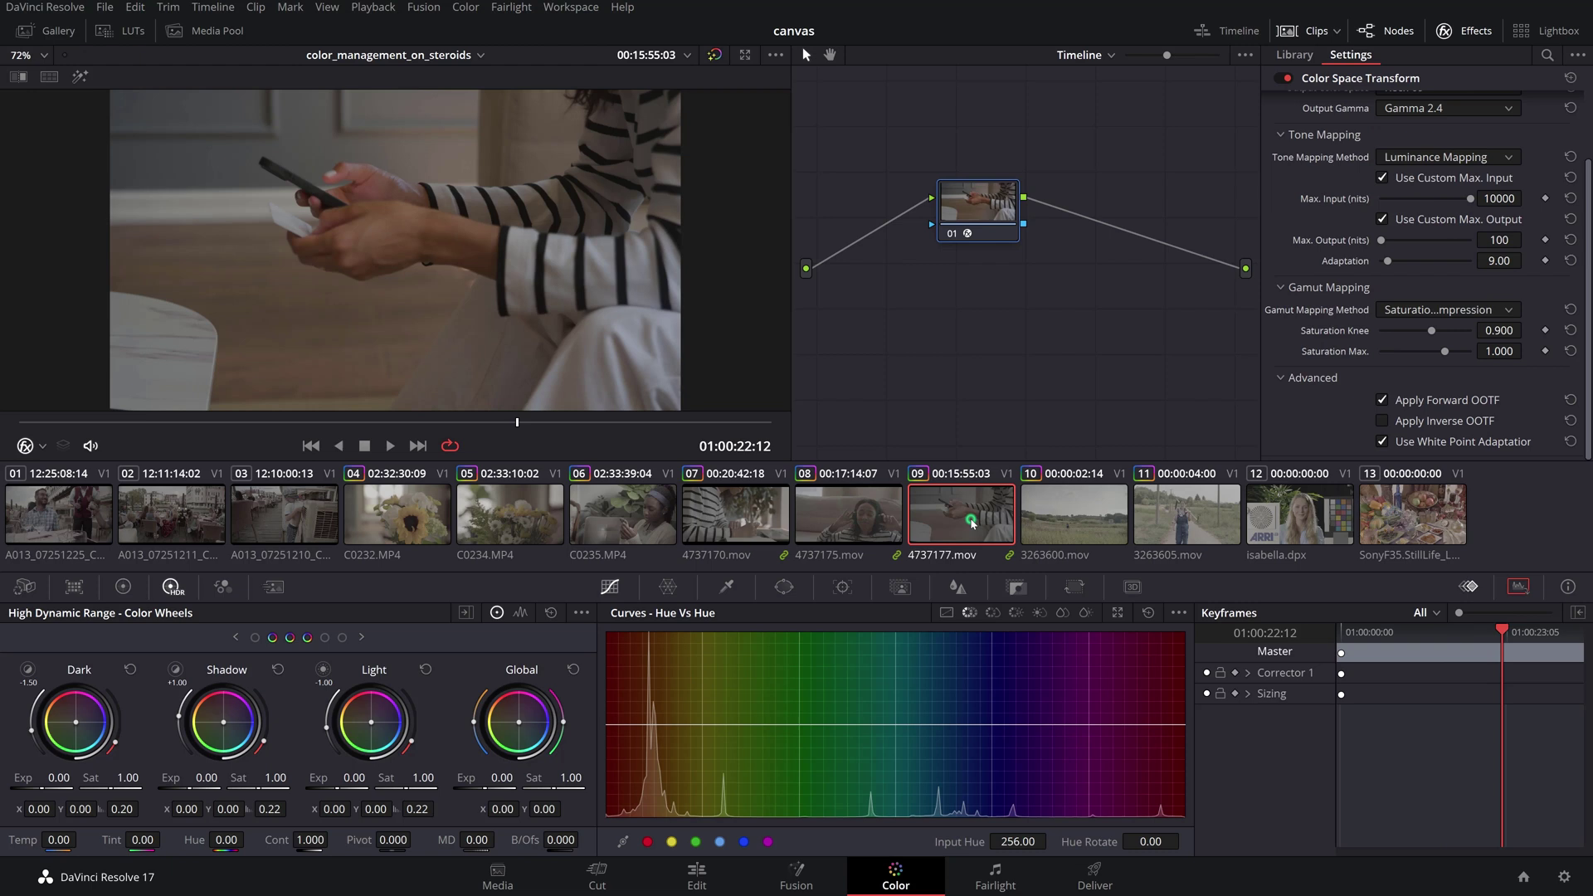
click(1087, 518)
Step: Preview clip 02, then keep DaVinci YRGB and set the timeline colour space to DaVinci WG/Intermediate
click(1186, 515)
click(282, 514)
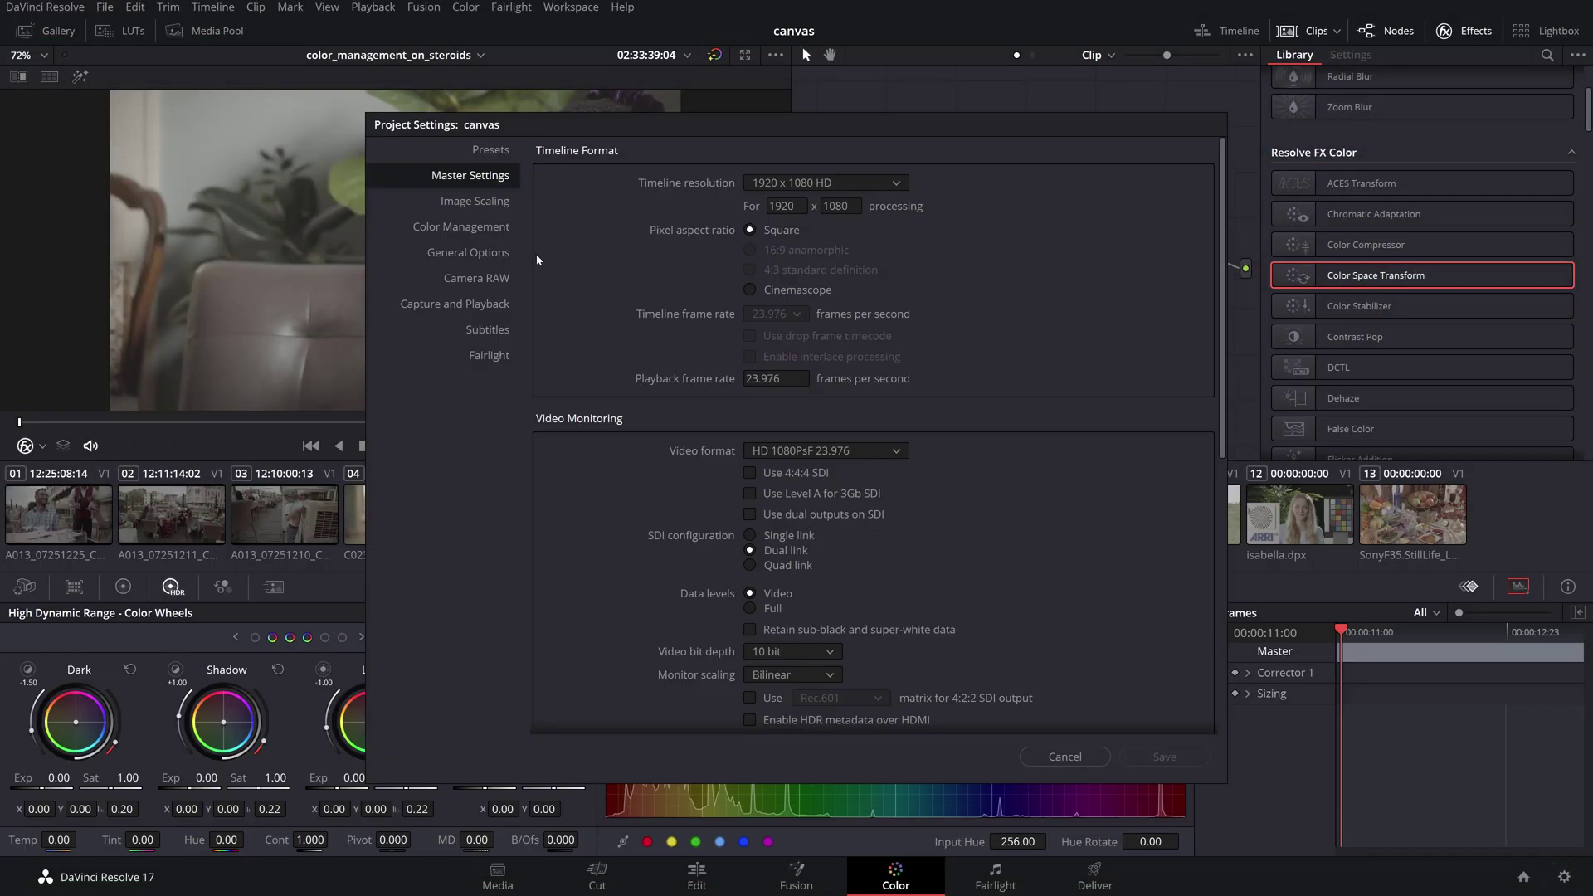
click(491, 228)
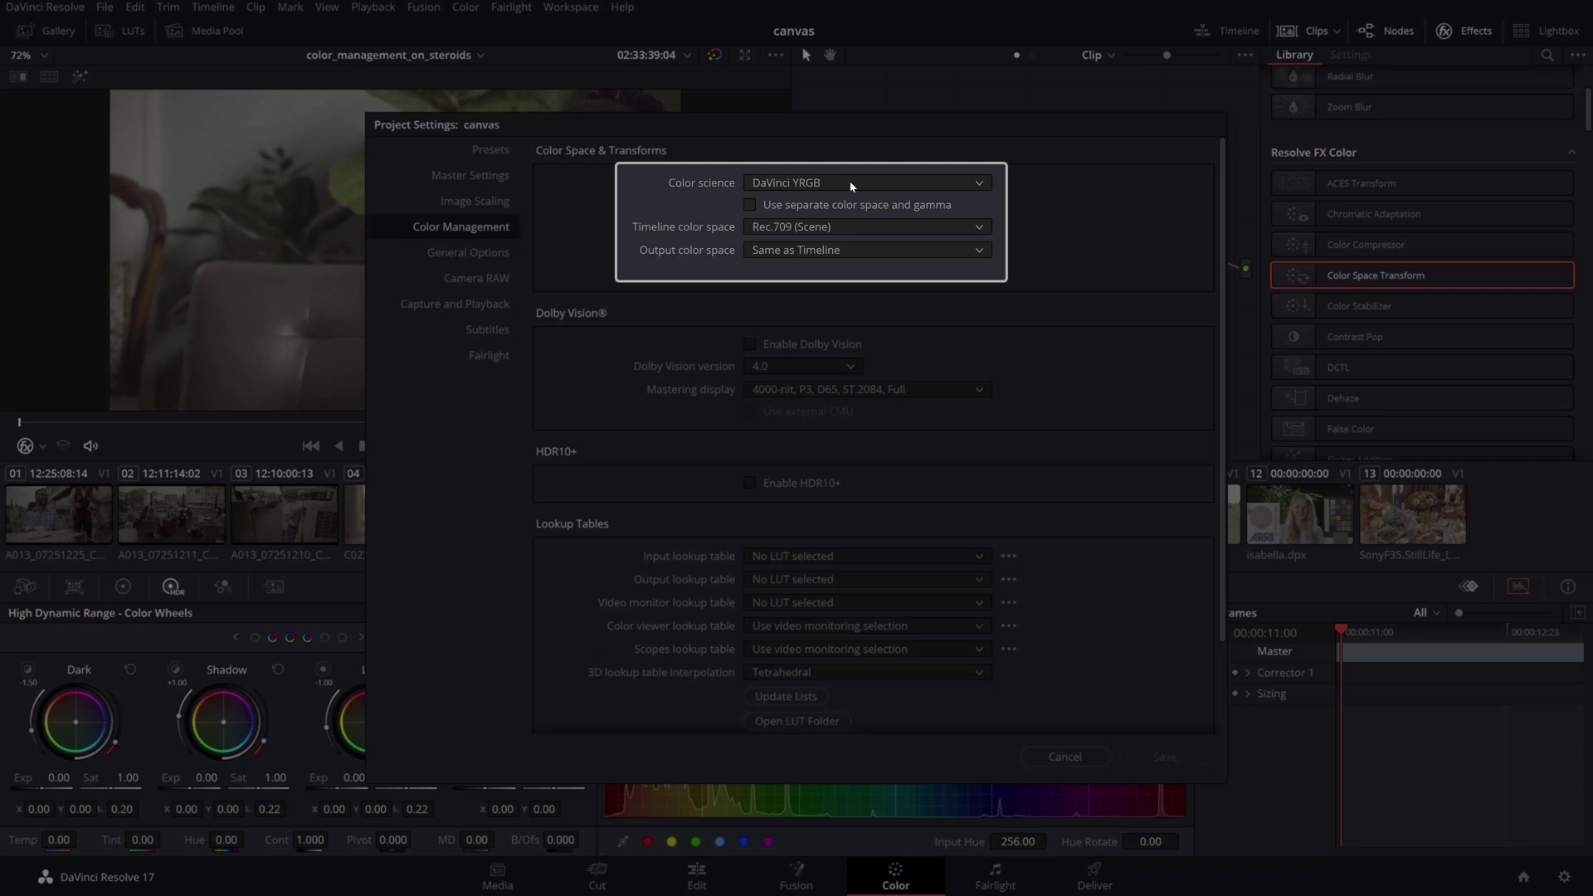
click(856, 184)
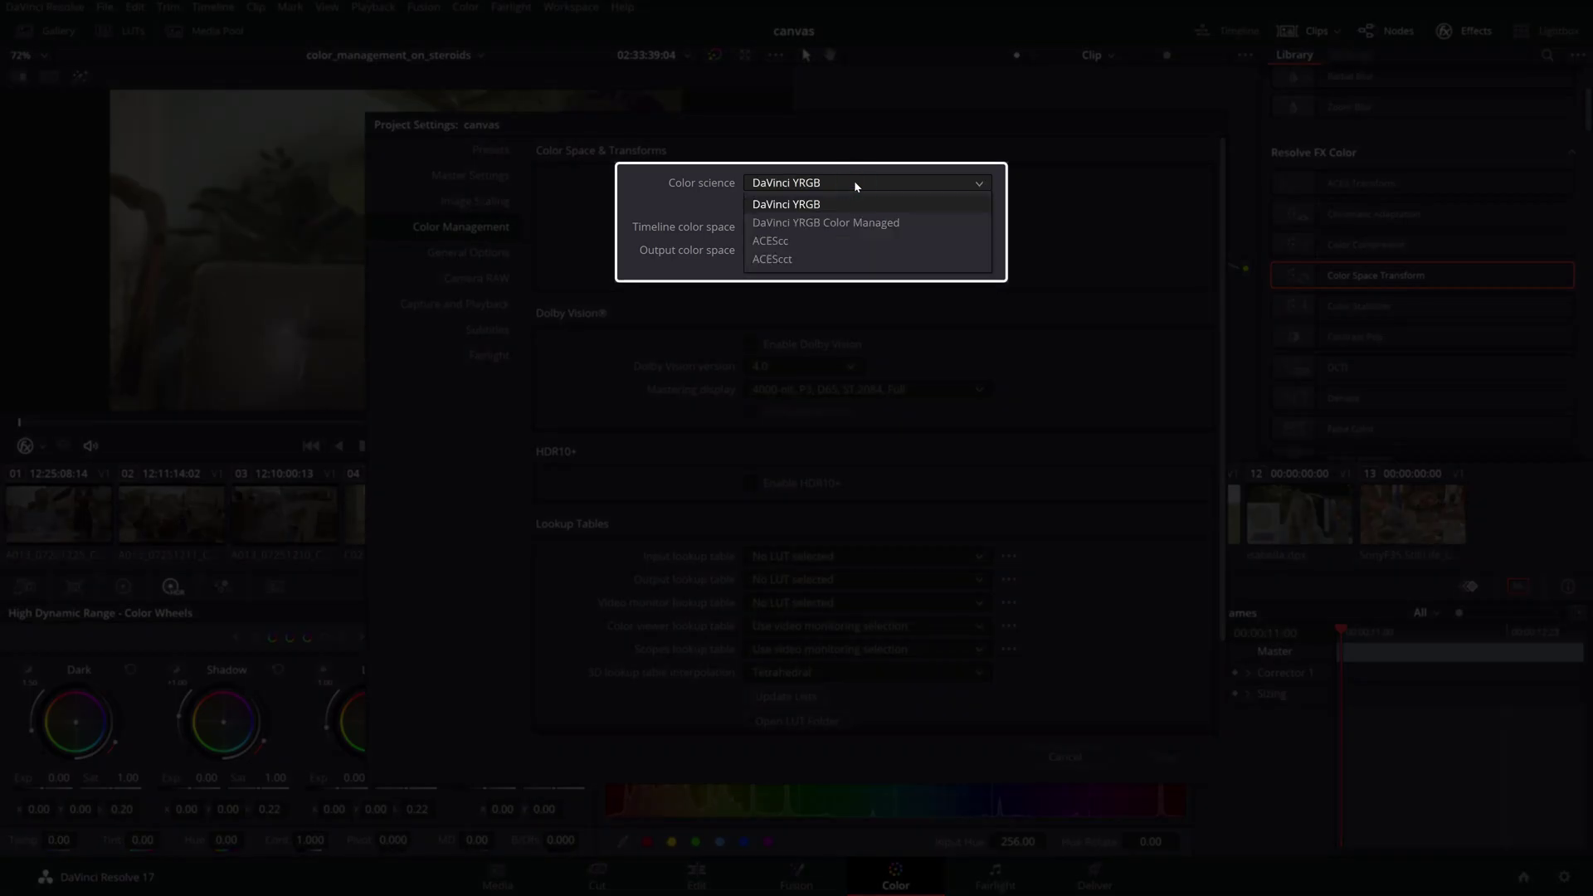
click(853, 181)
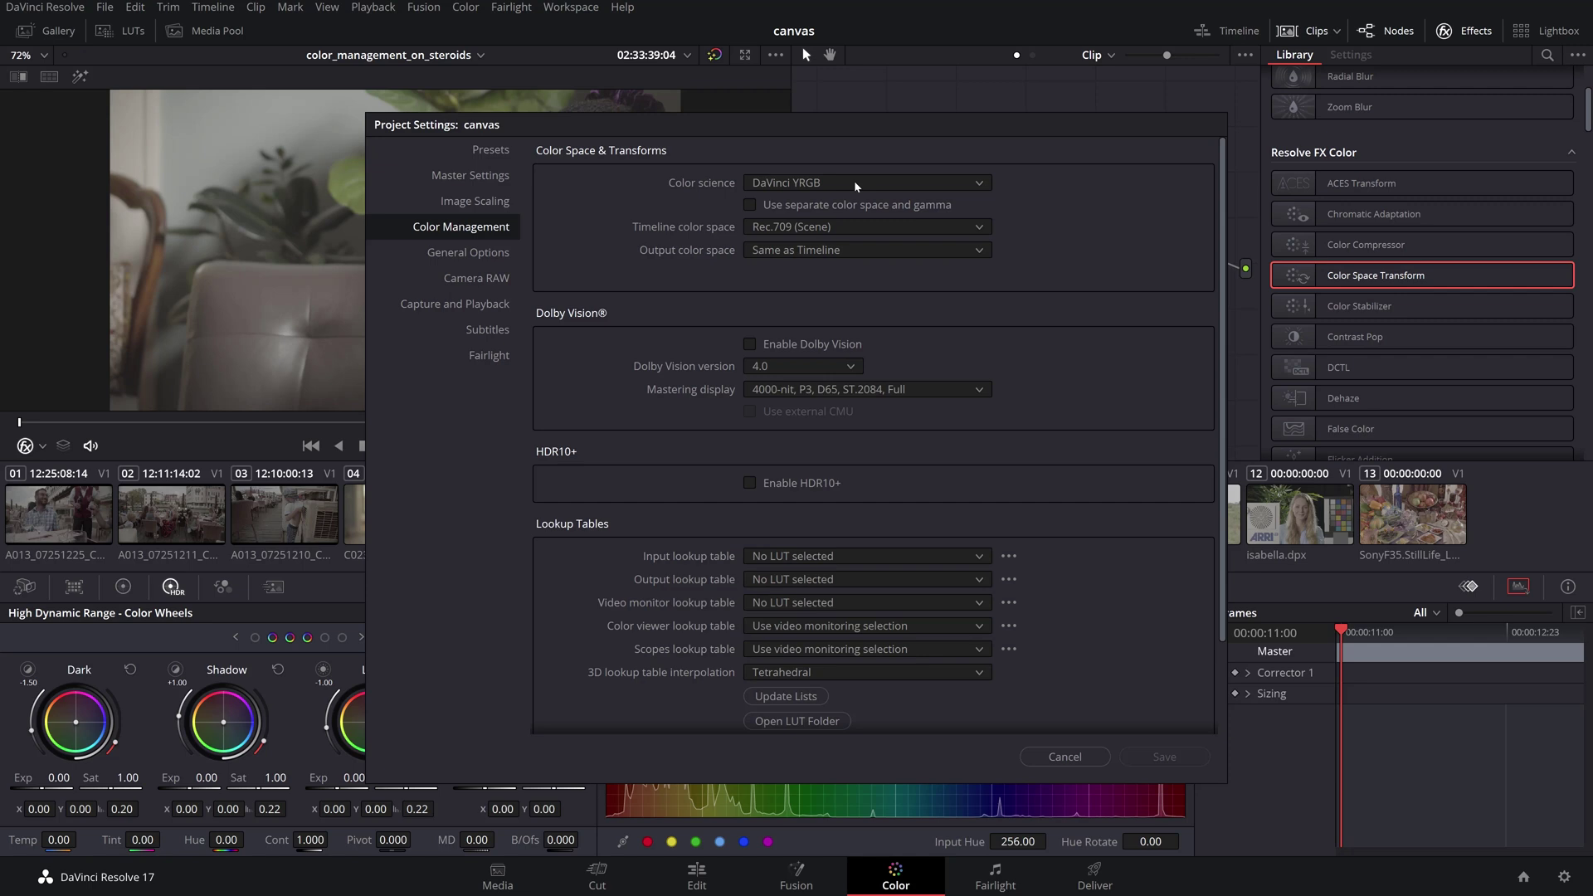
click(854, 226)
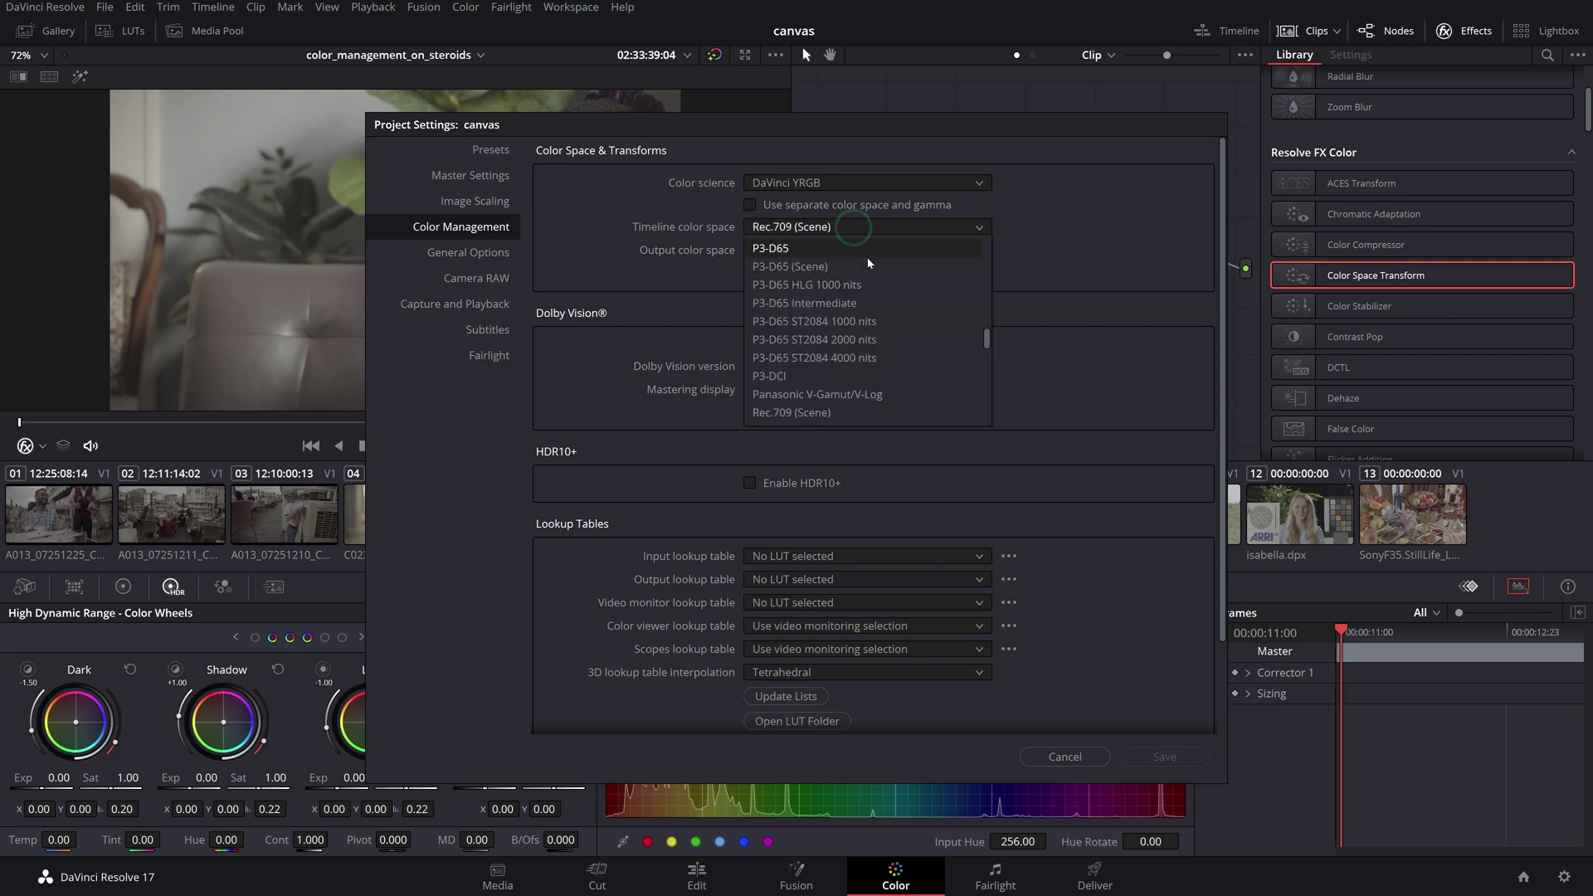
scroll(881, 320, up, 2)
scroll(879, 315, down, 2)
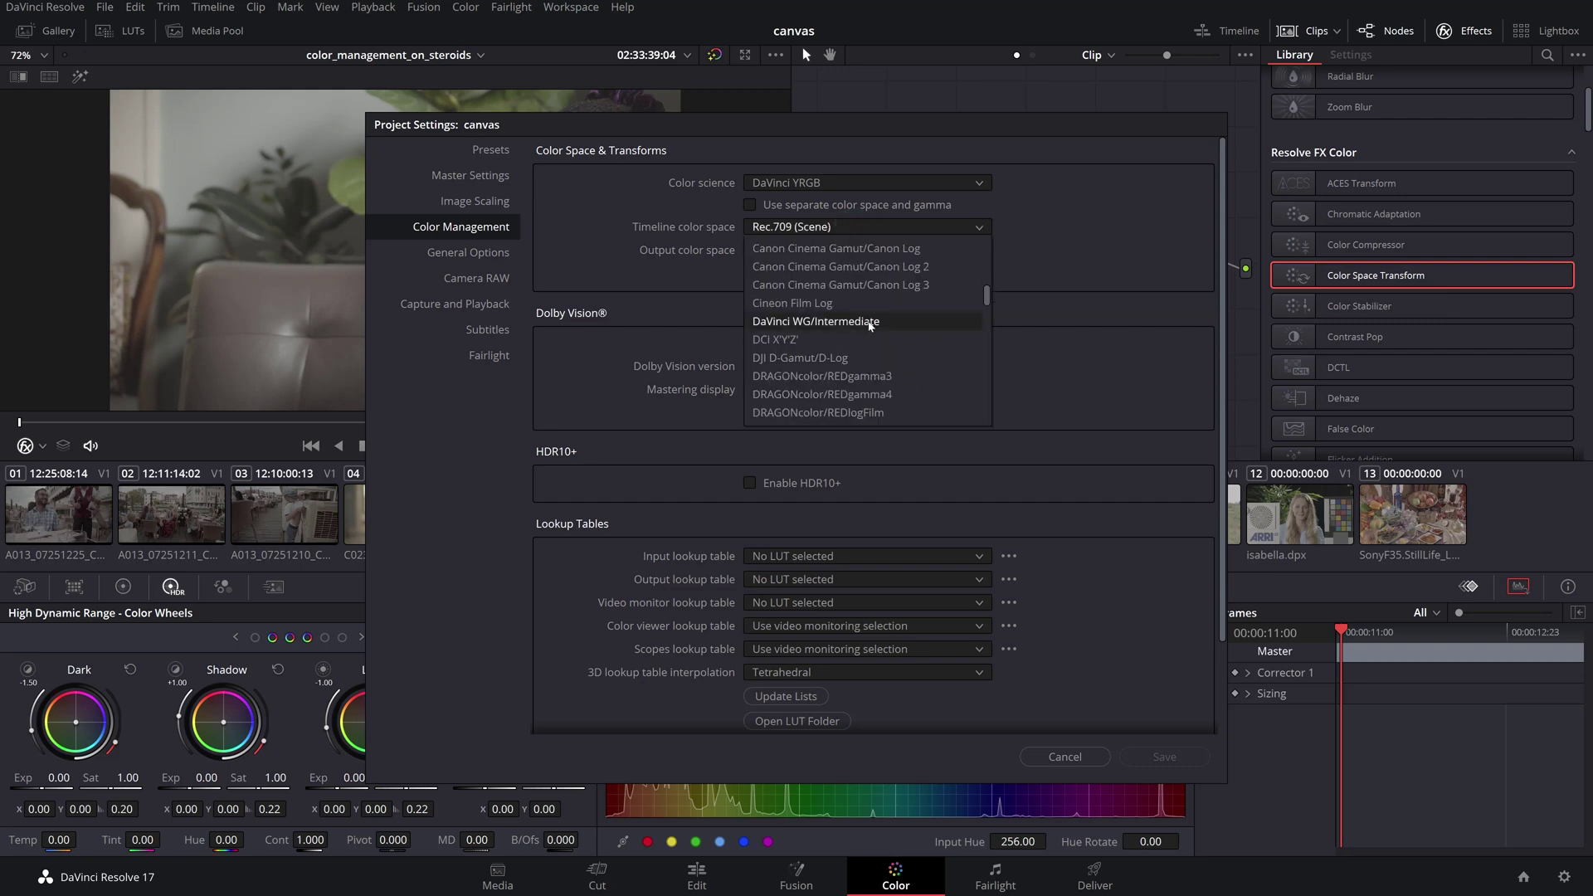
click(870, 322)
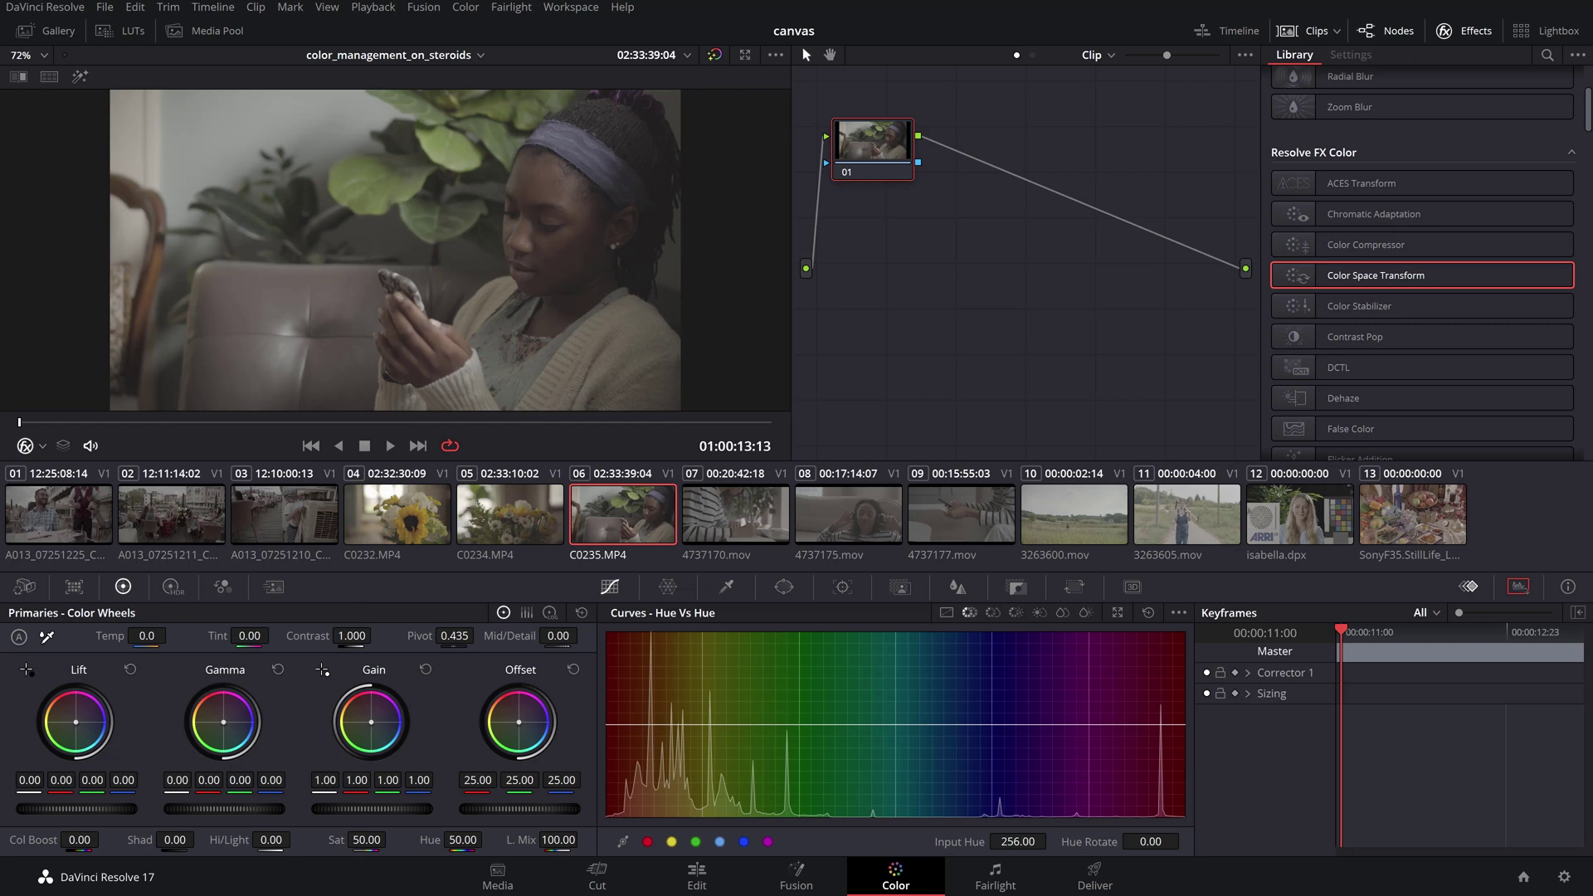
Step: Show the HDR color wheels, check the Color Warper, and return to the Hue vs Hue curves
click(172, 587)
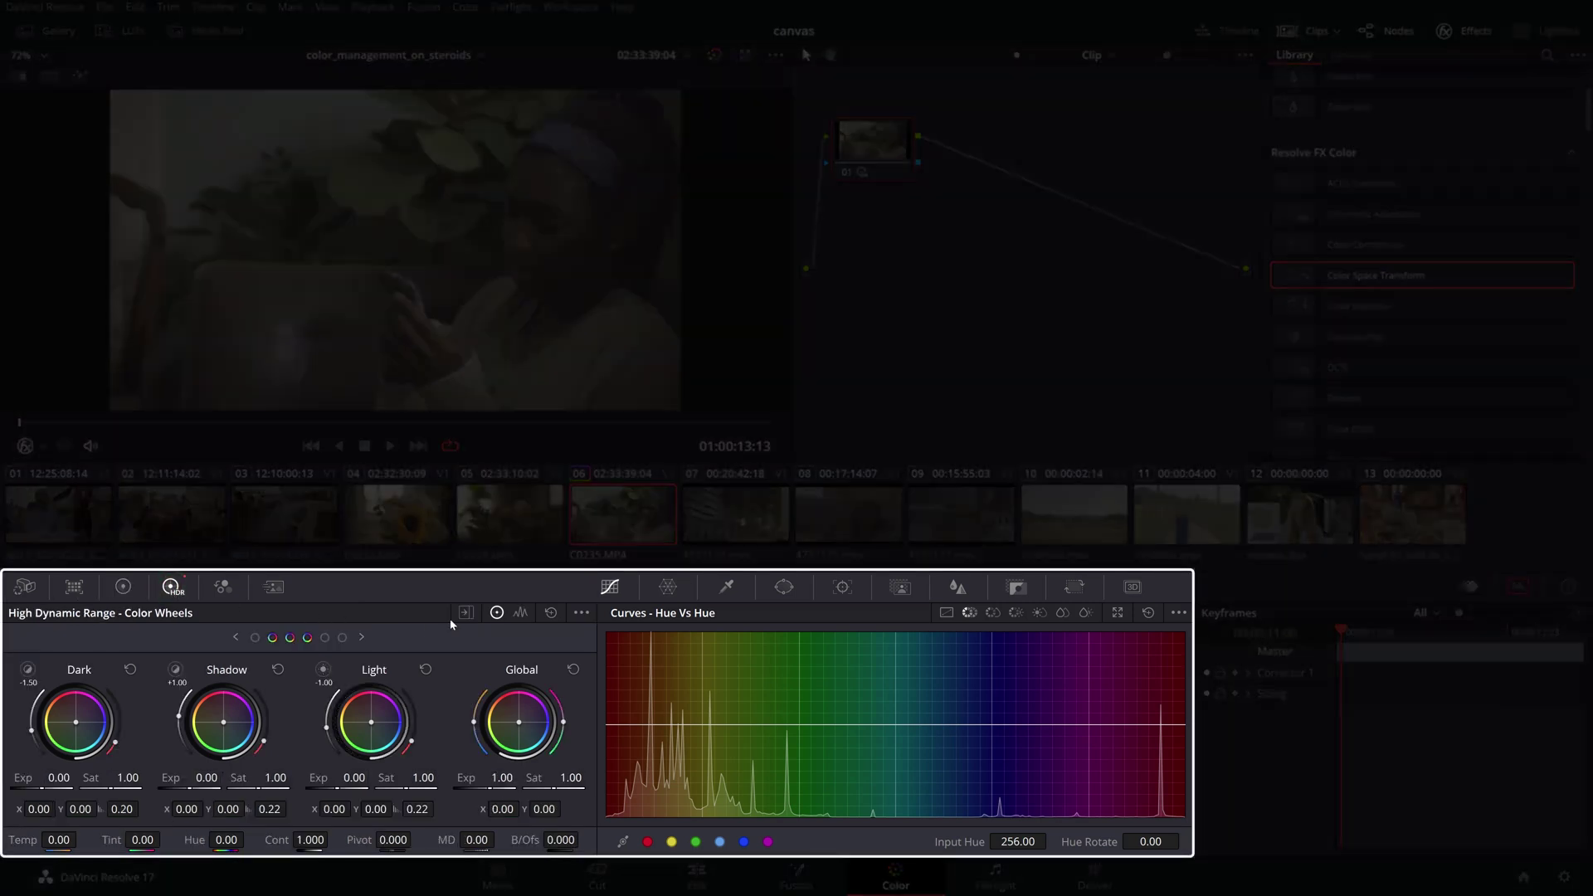
click(668, 588)
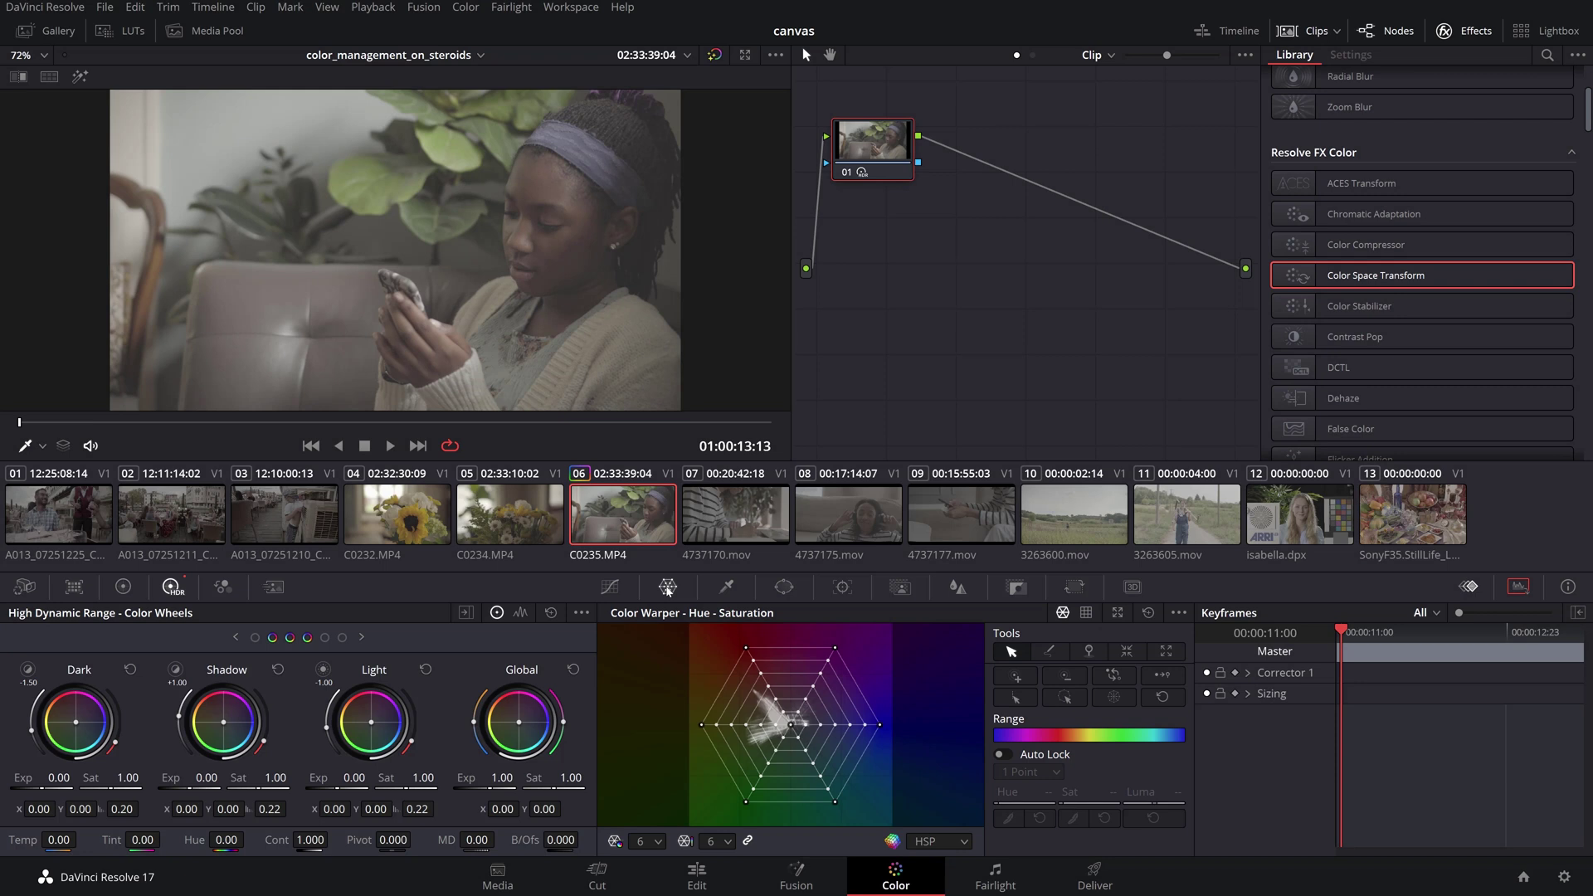
click(610, 587)
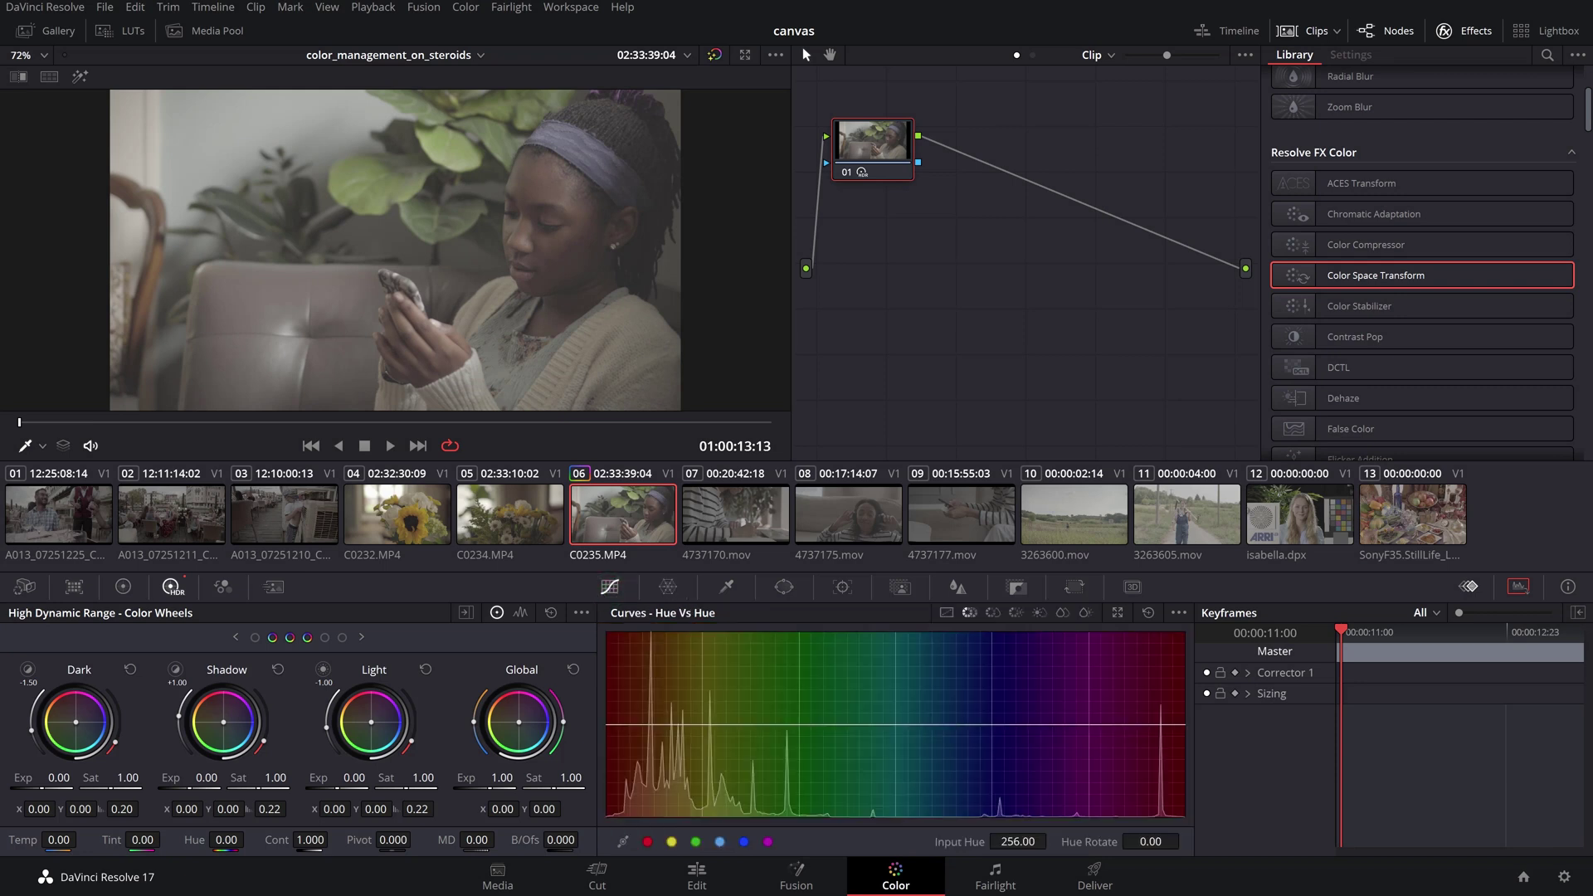
Step: Raise Global exposure in the HDR wheels to 1.00 on clip C0235.MP4's node
click(584, 613)
mouse_move(693, 753)
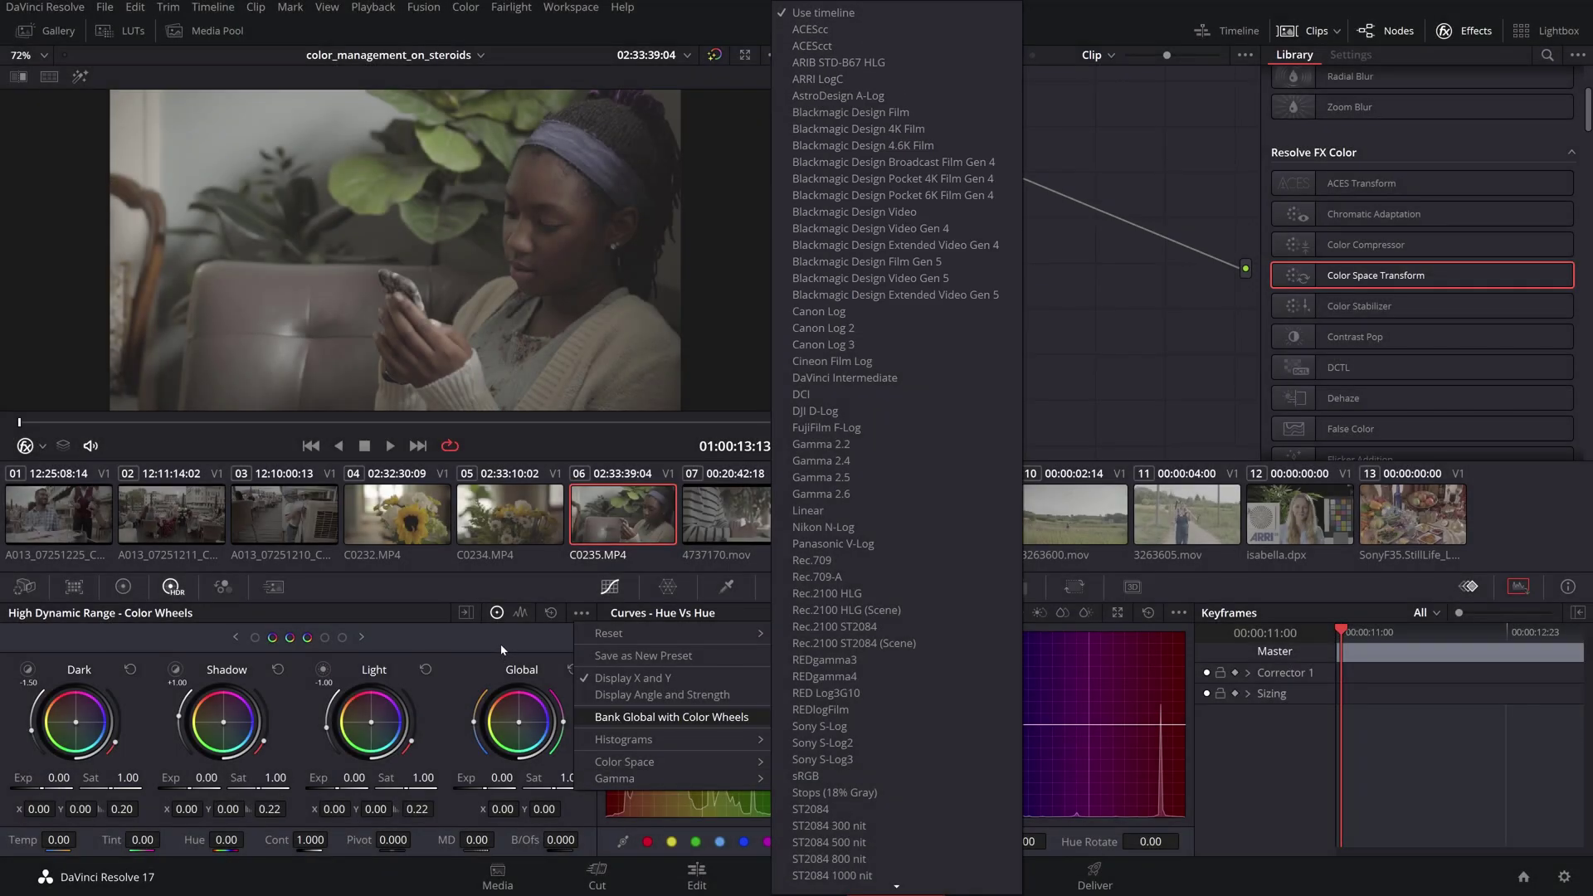
key(Escape)
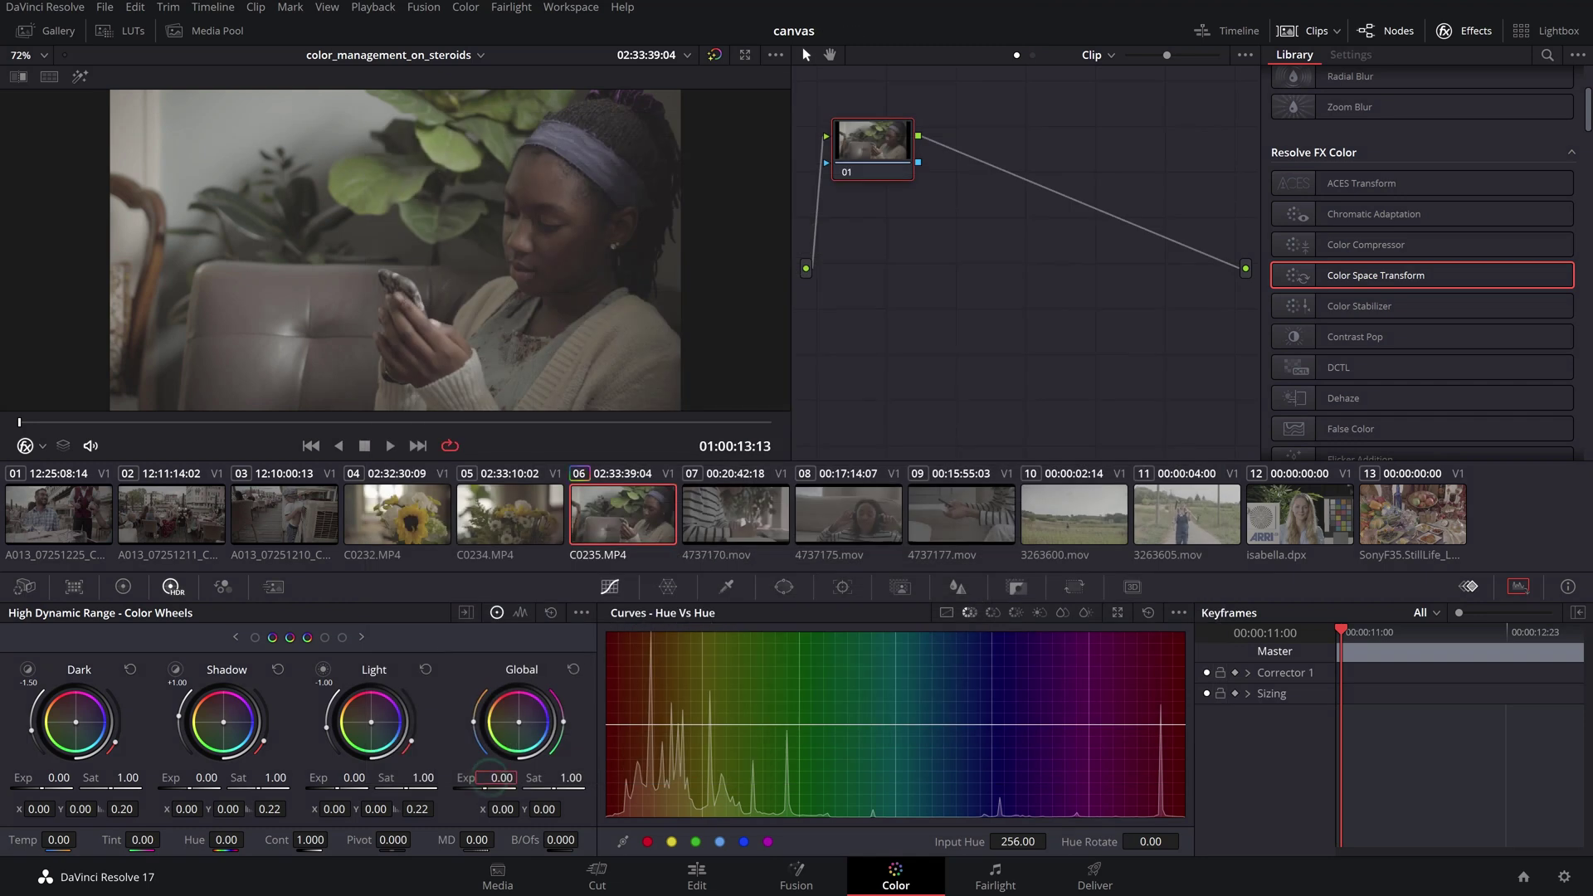
key(Return)
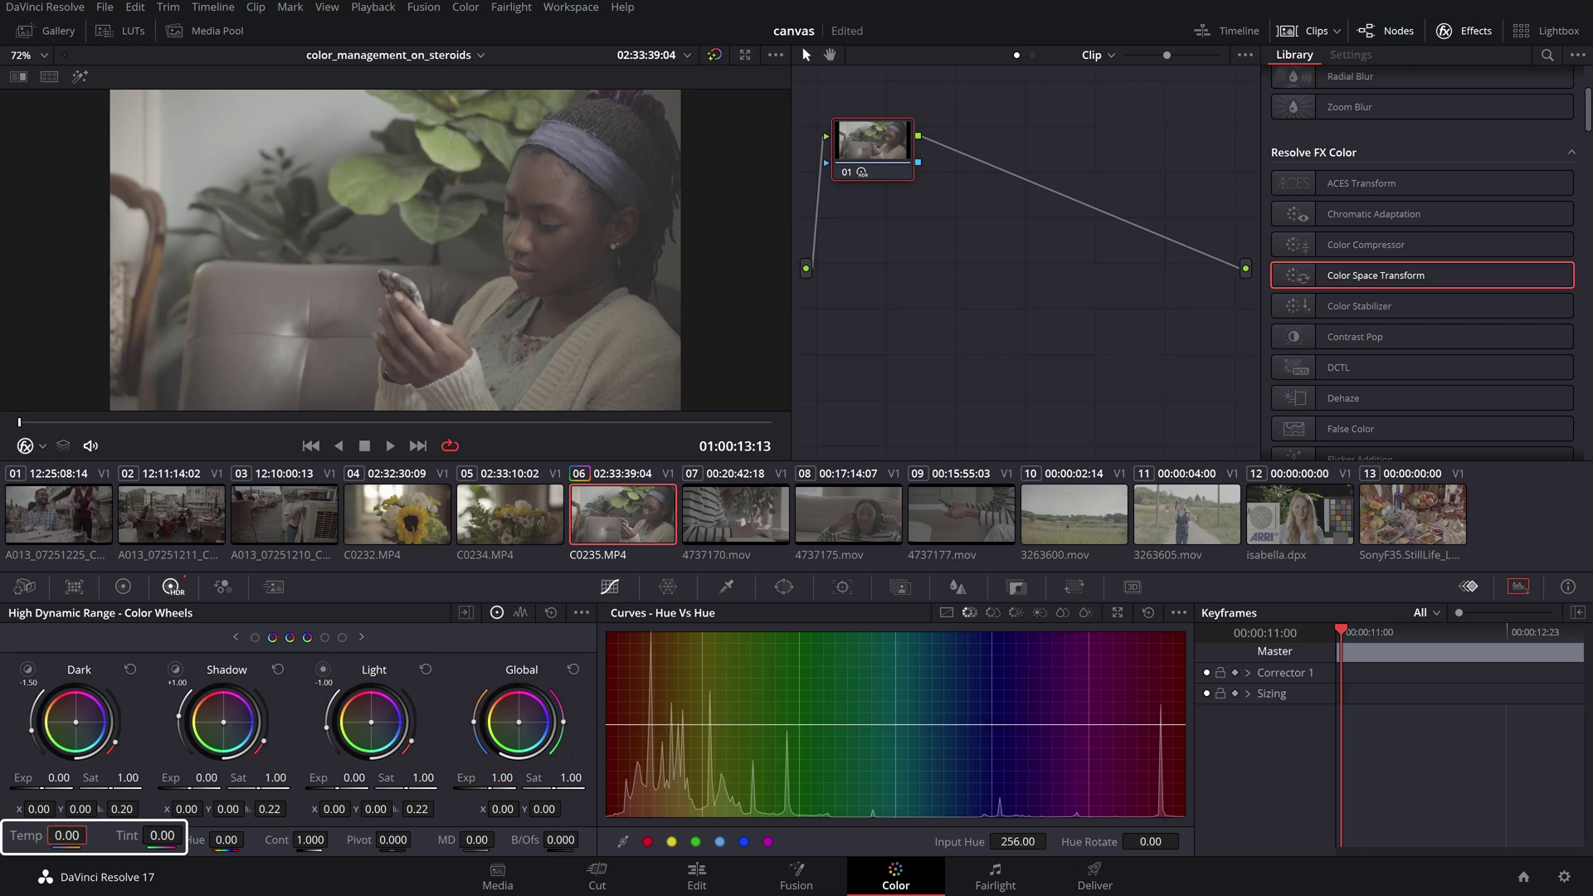
text(500)
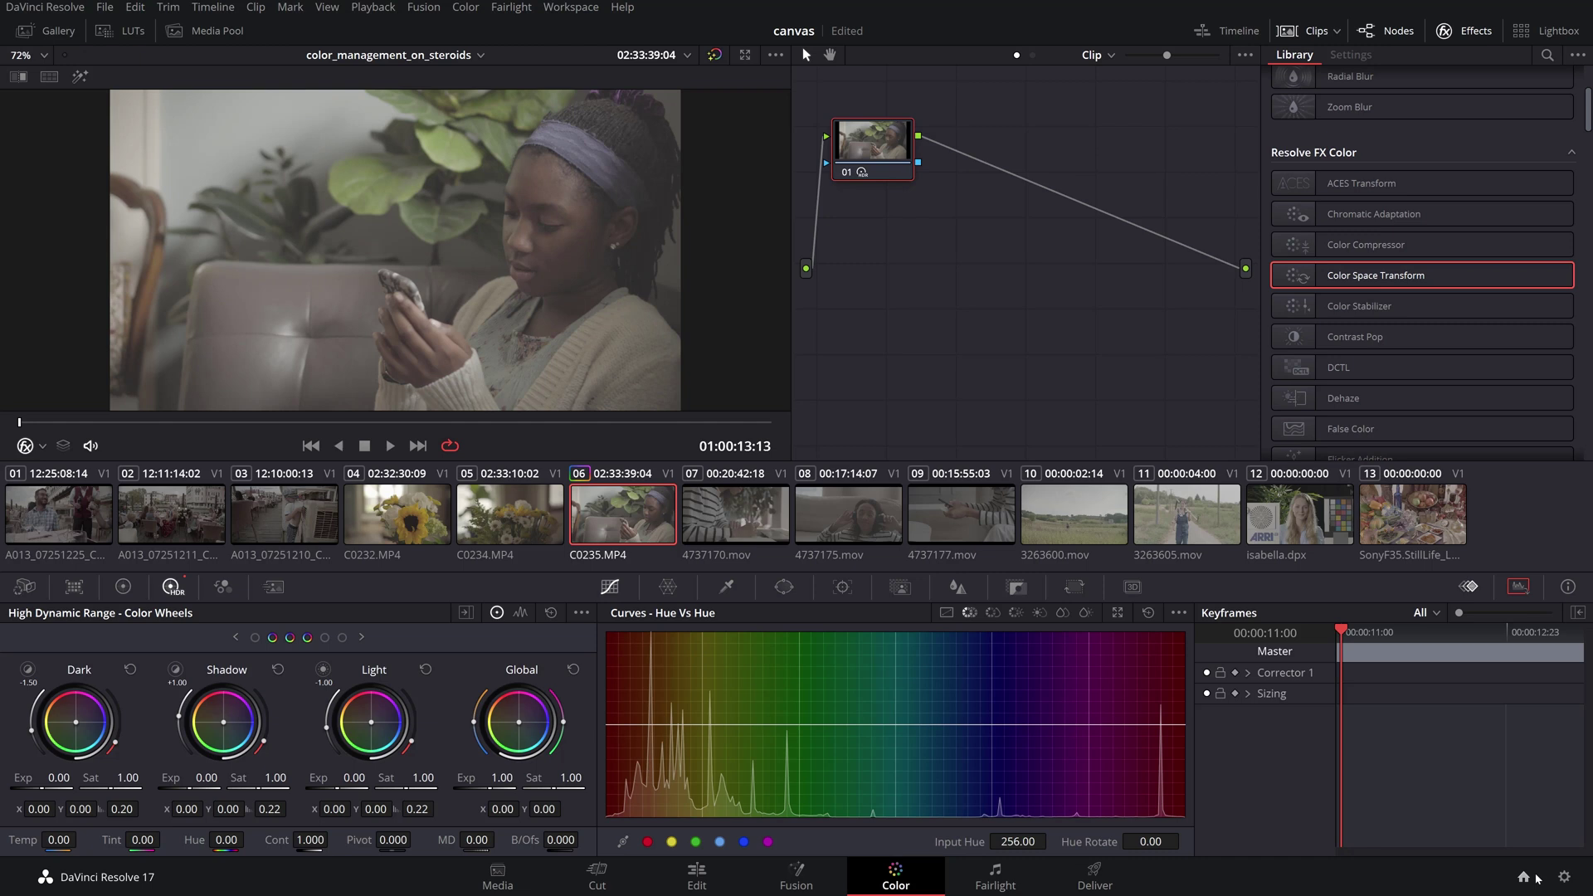
Step: Confirm the output colour space stays Same as Timeline, then move to the Camera RAW page
click(1564, 877)
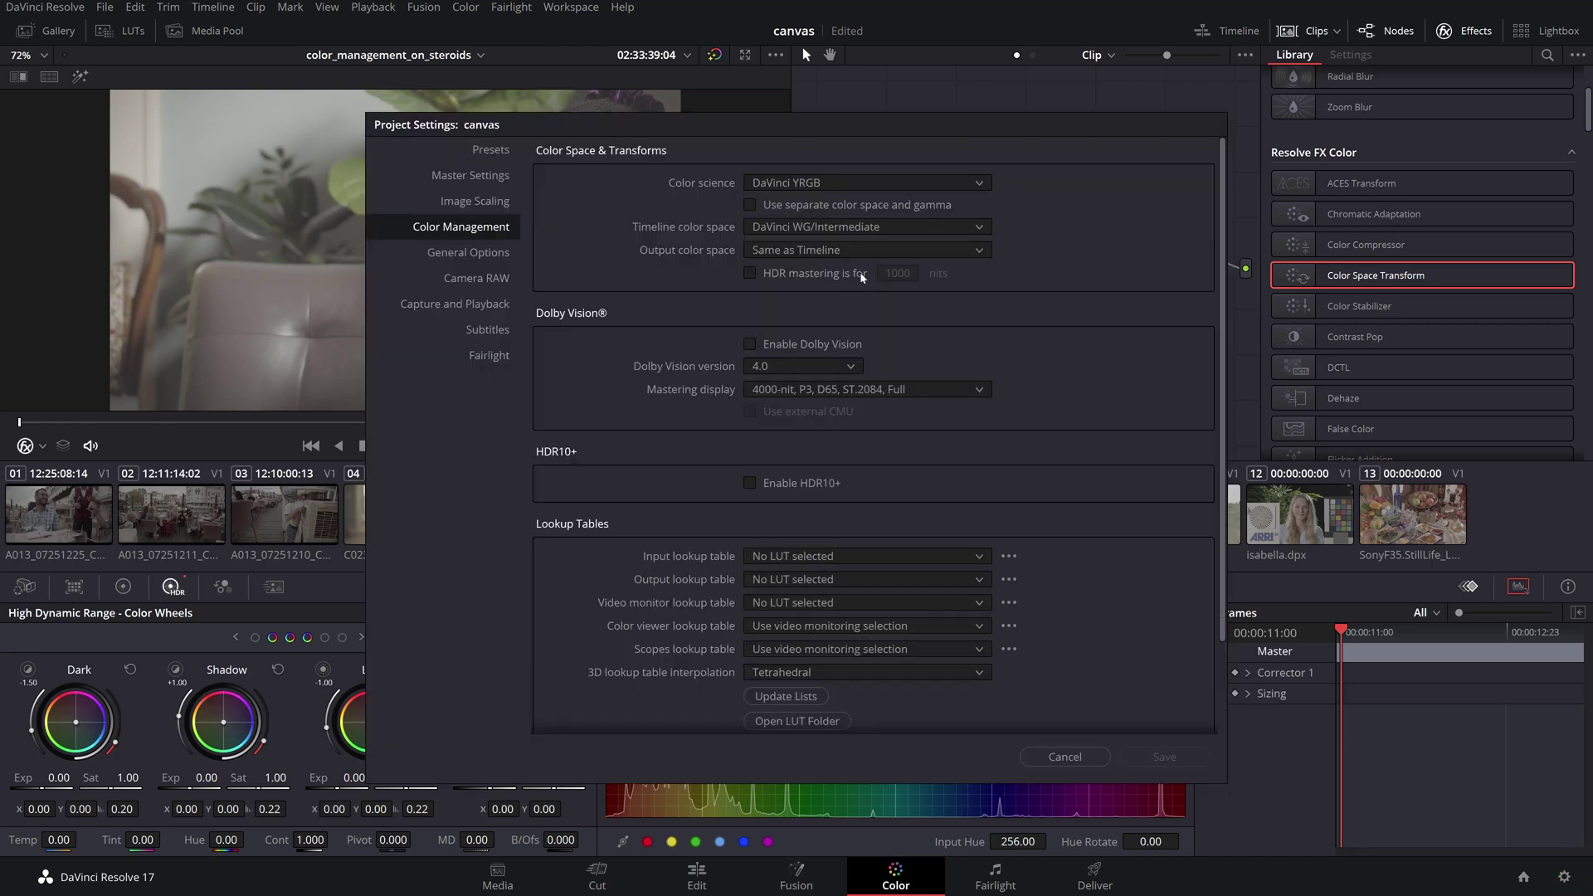
click(851, 251)
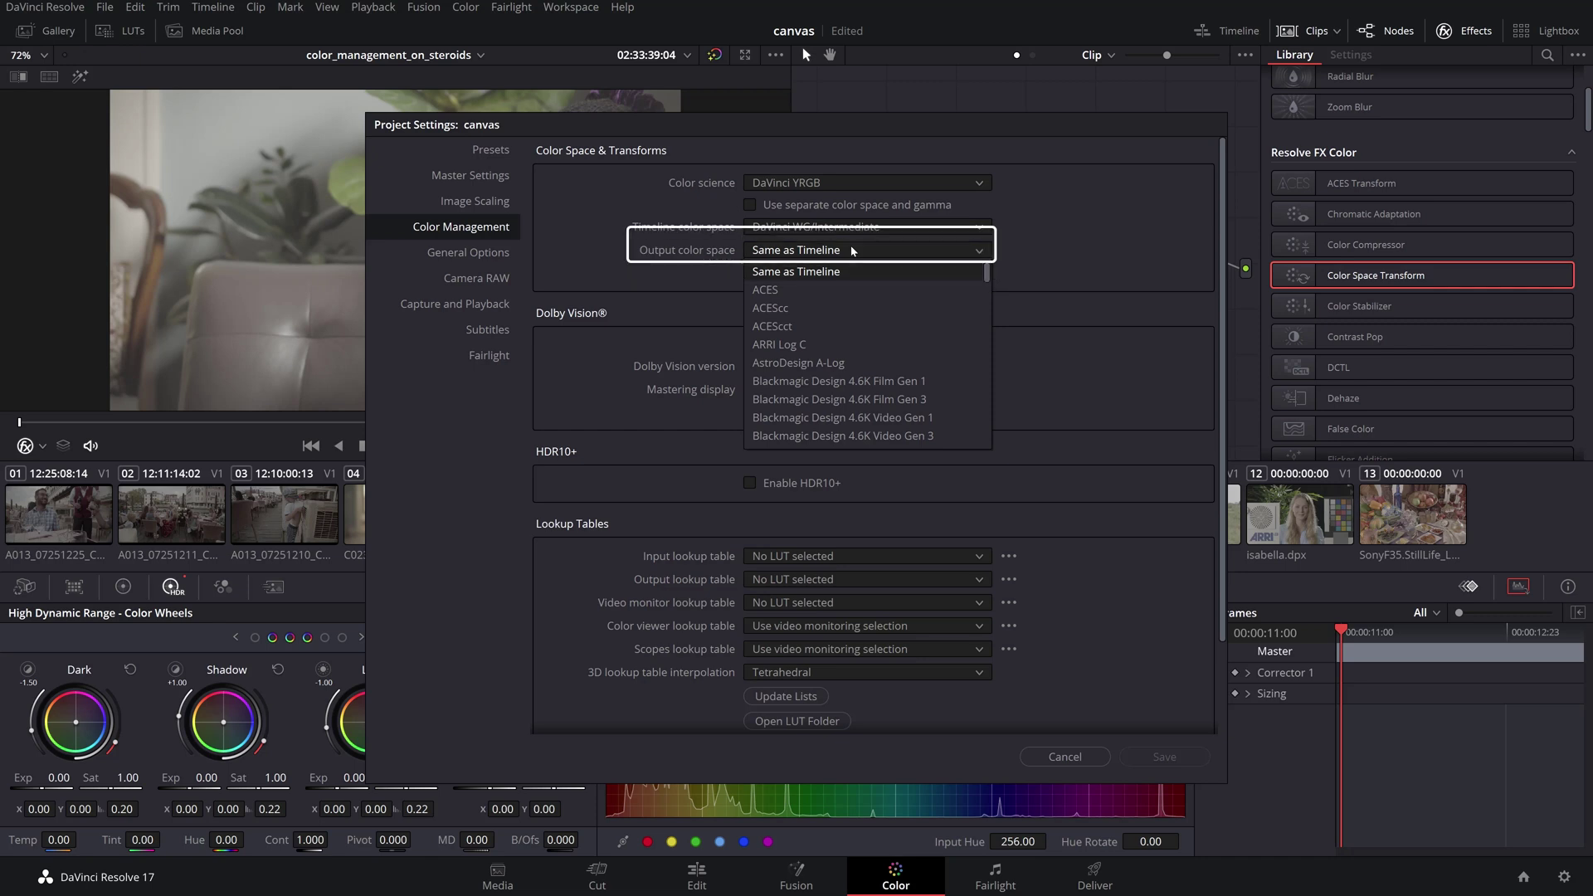
click(851, 250)
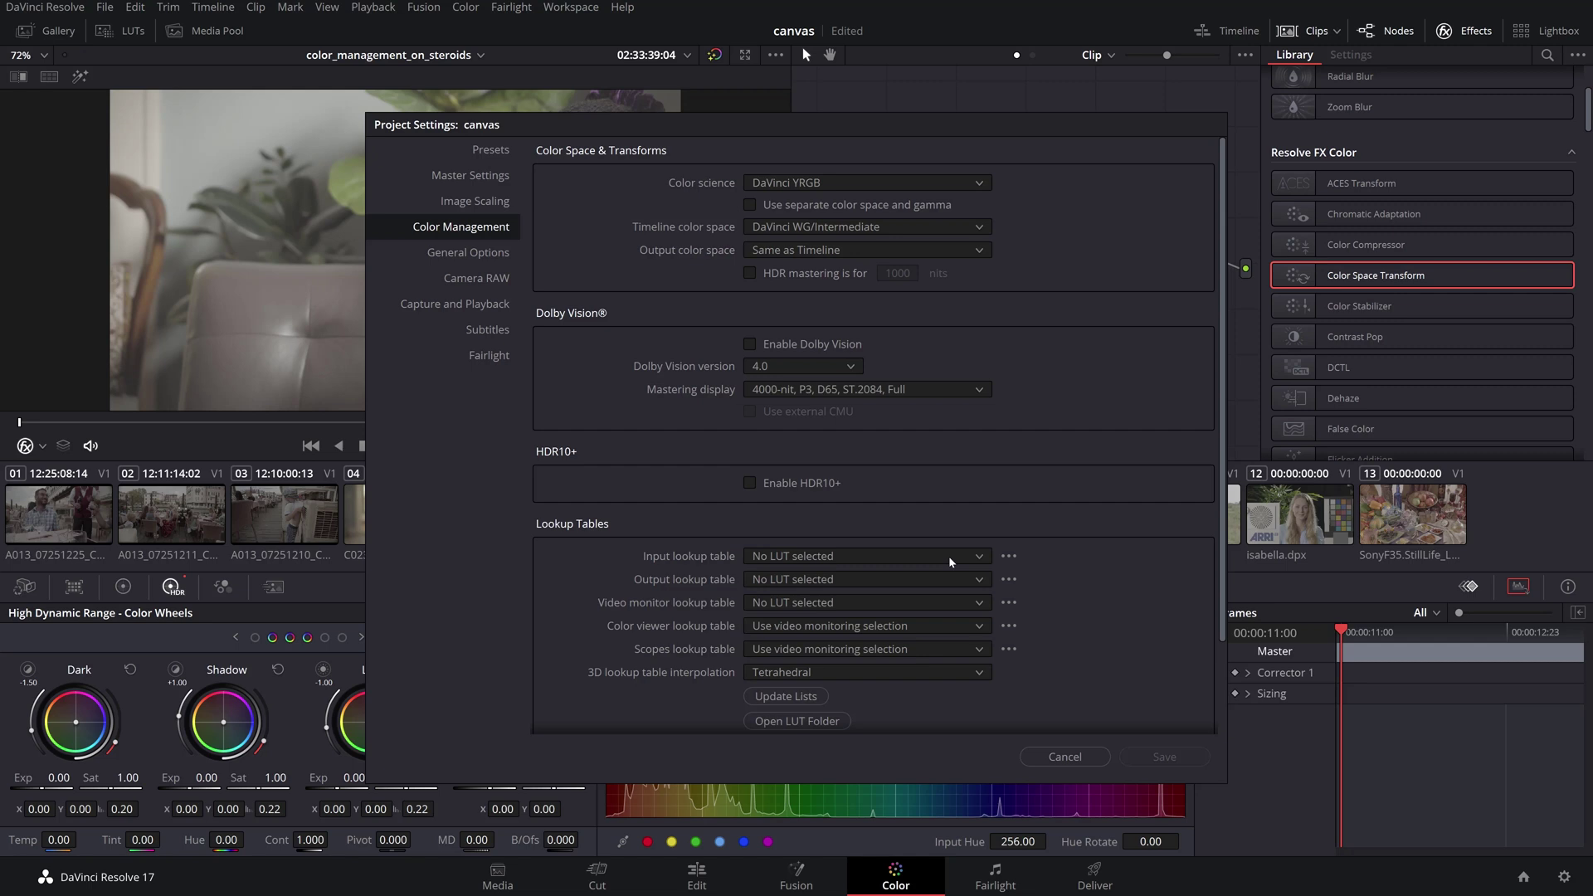
click(488, 279)
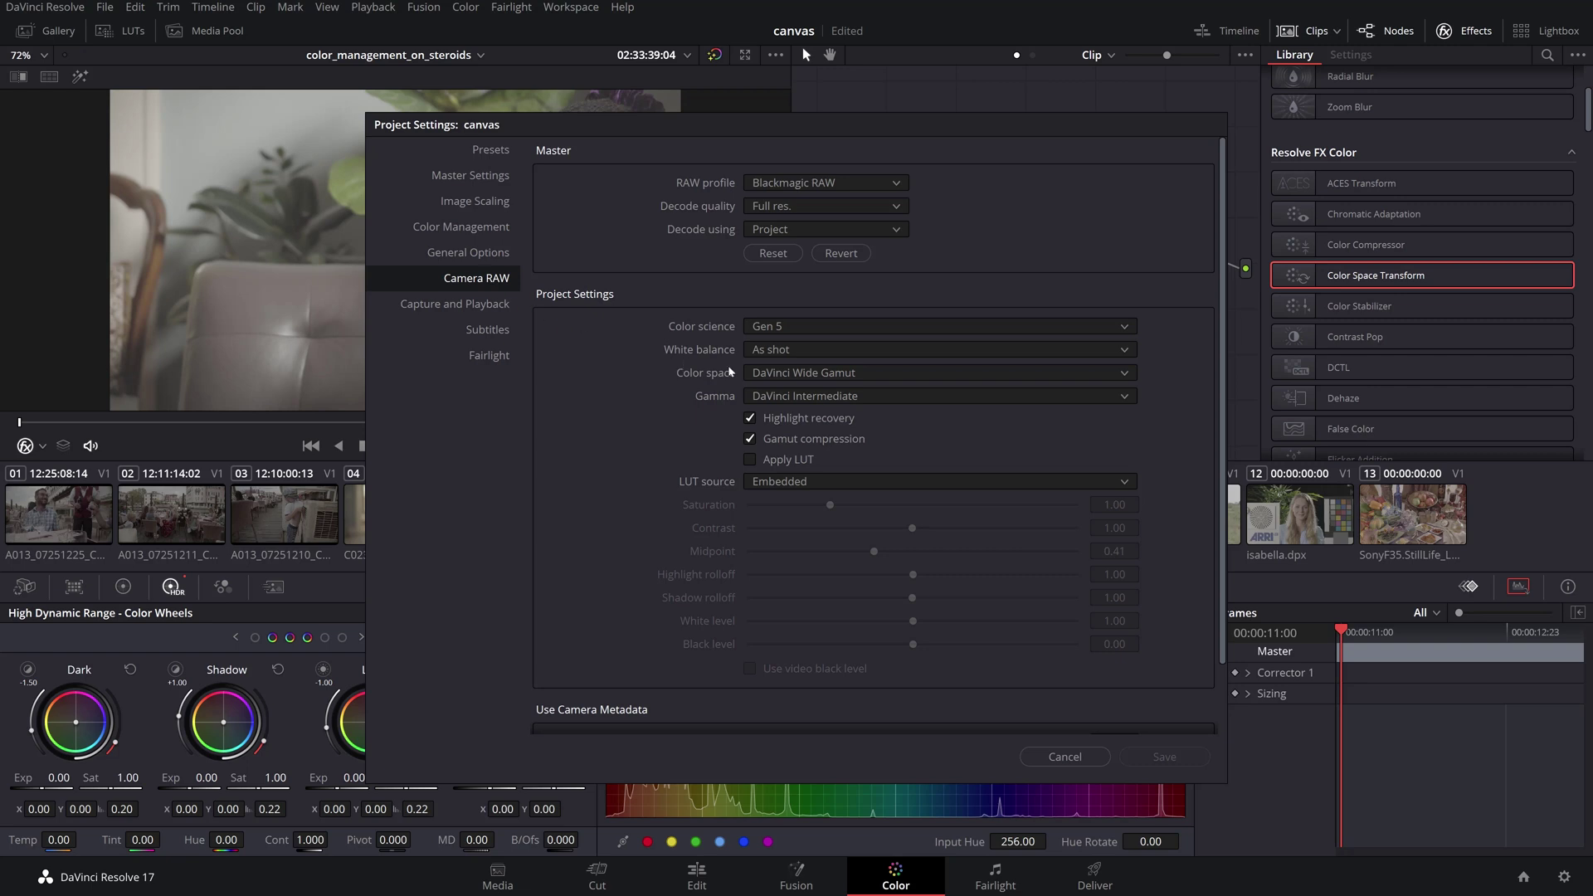
Step: Keep Camera RAW decoding at DaVinci Wide Gamut colour space with DaVinci Intermediate gamma
click(876, 374)
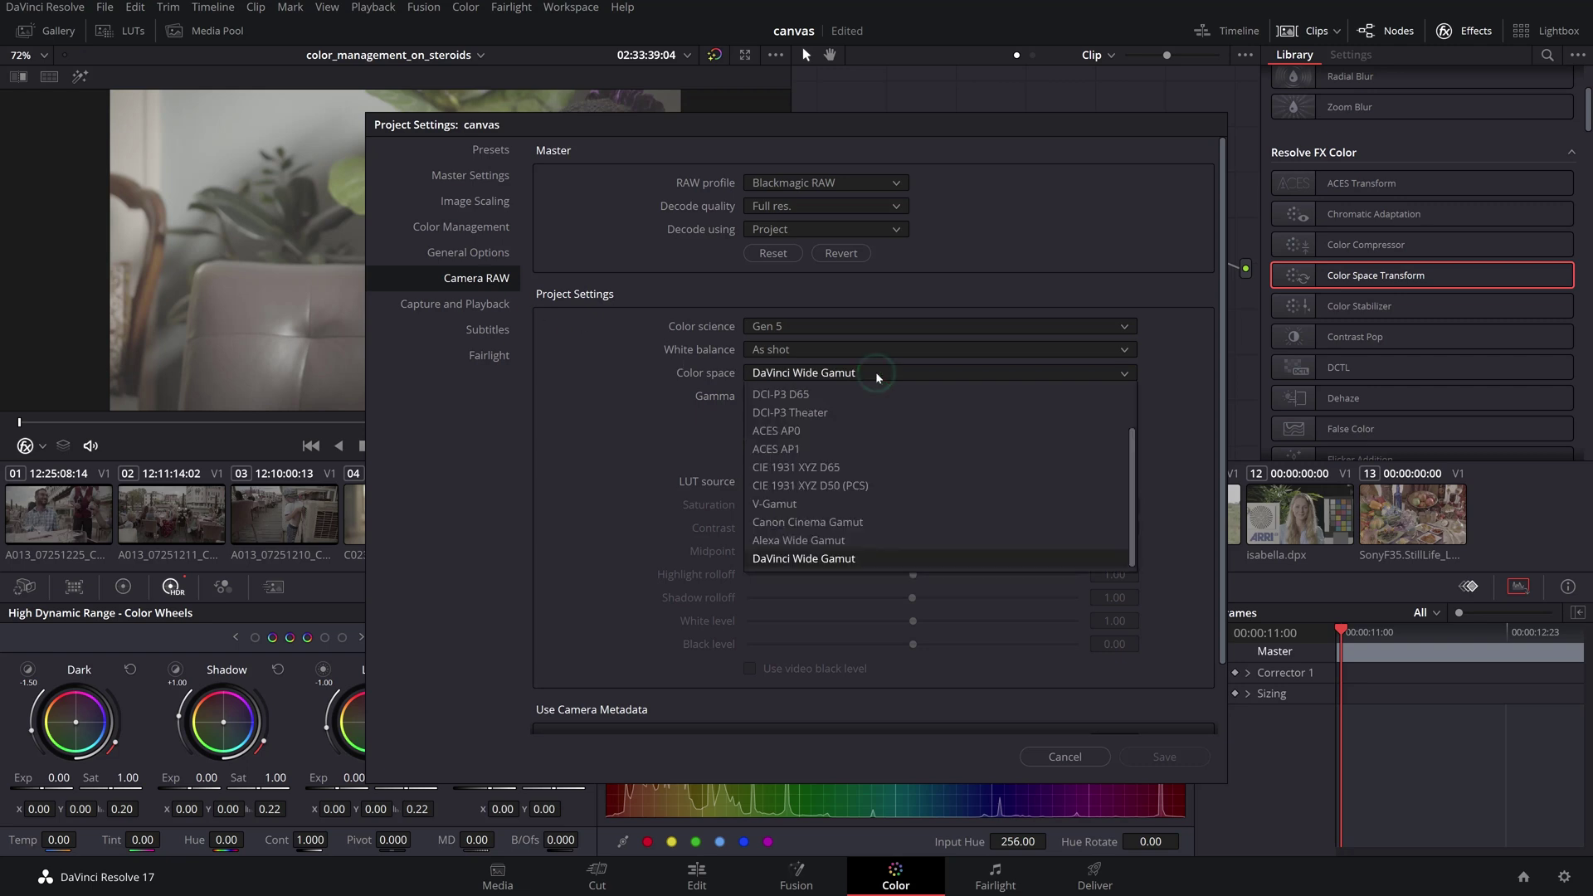
click(876, 374)
click(868, 395)
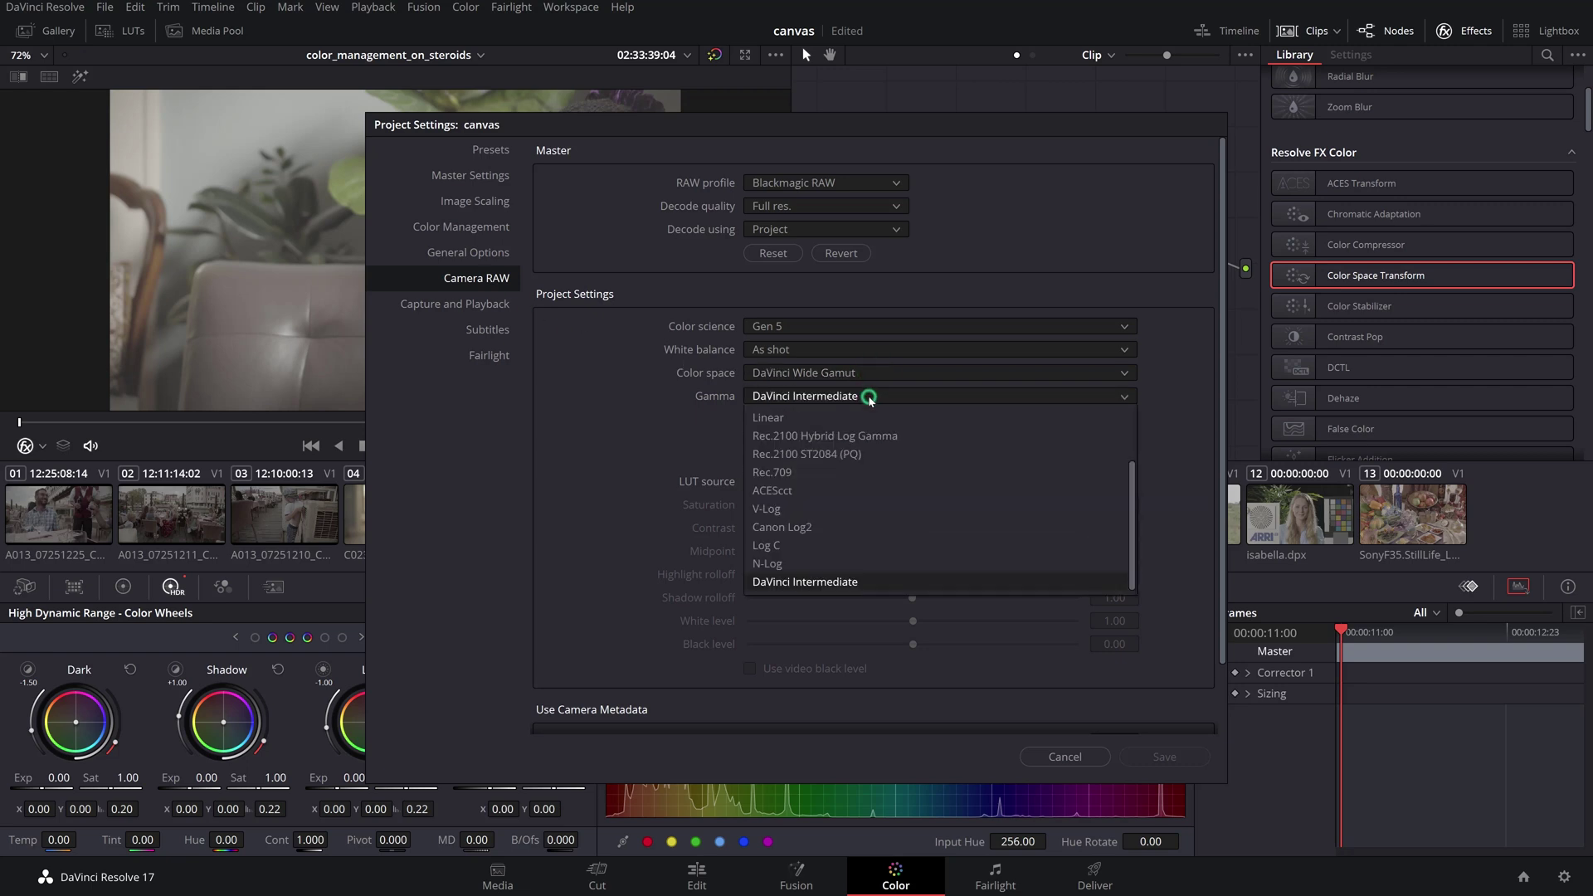
click(868, 396)
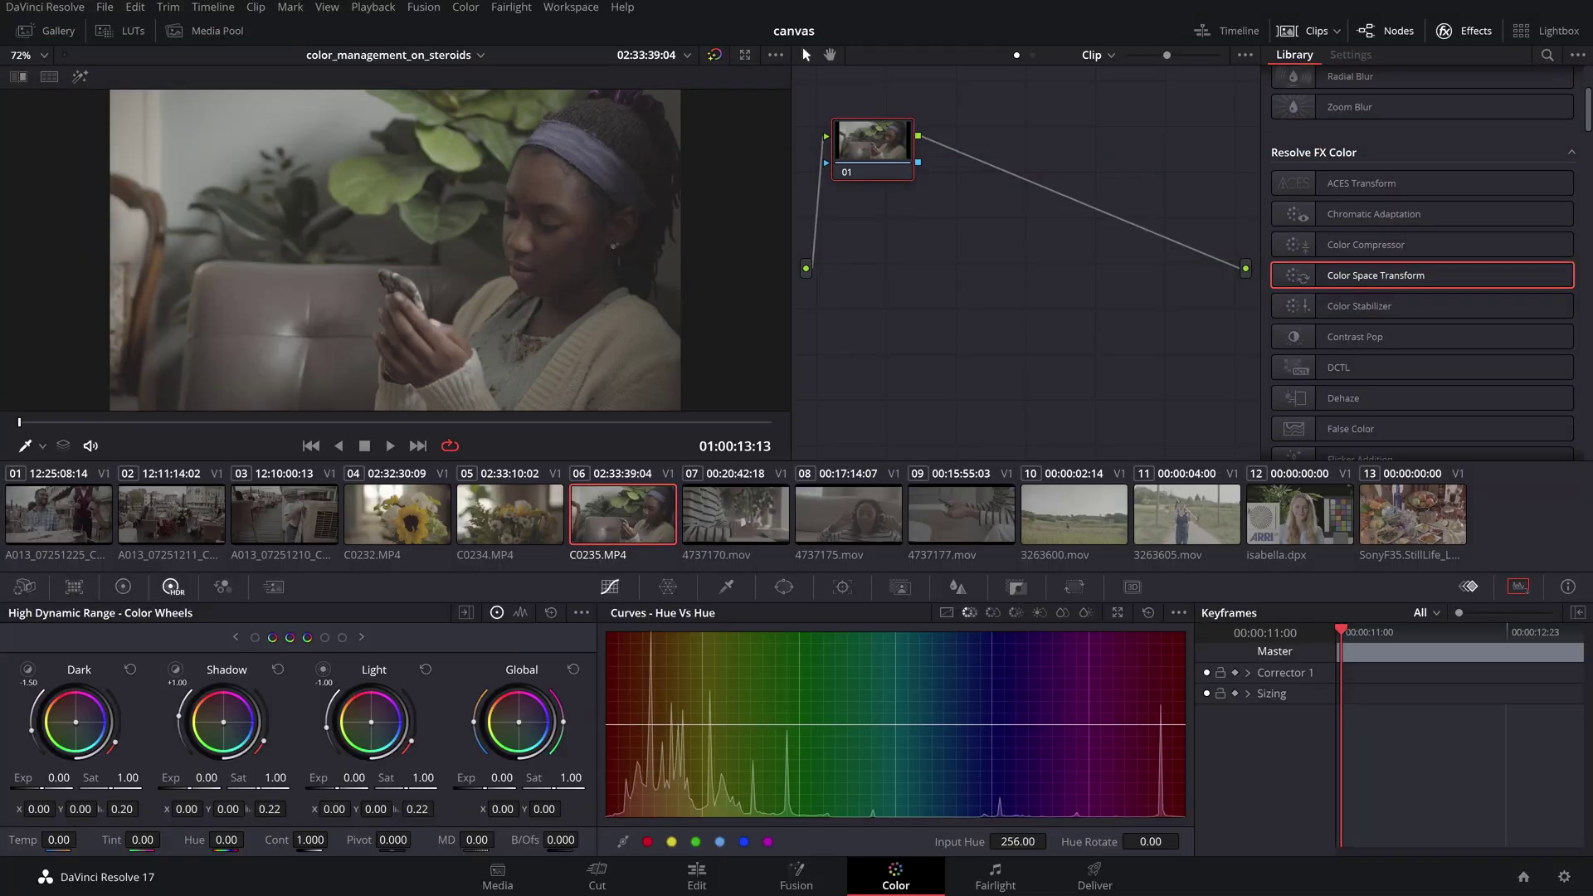
Step: Group clips 10–11 into a new group named arri
click(1108, 525)
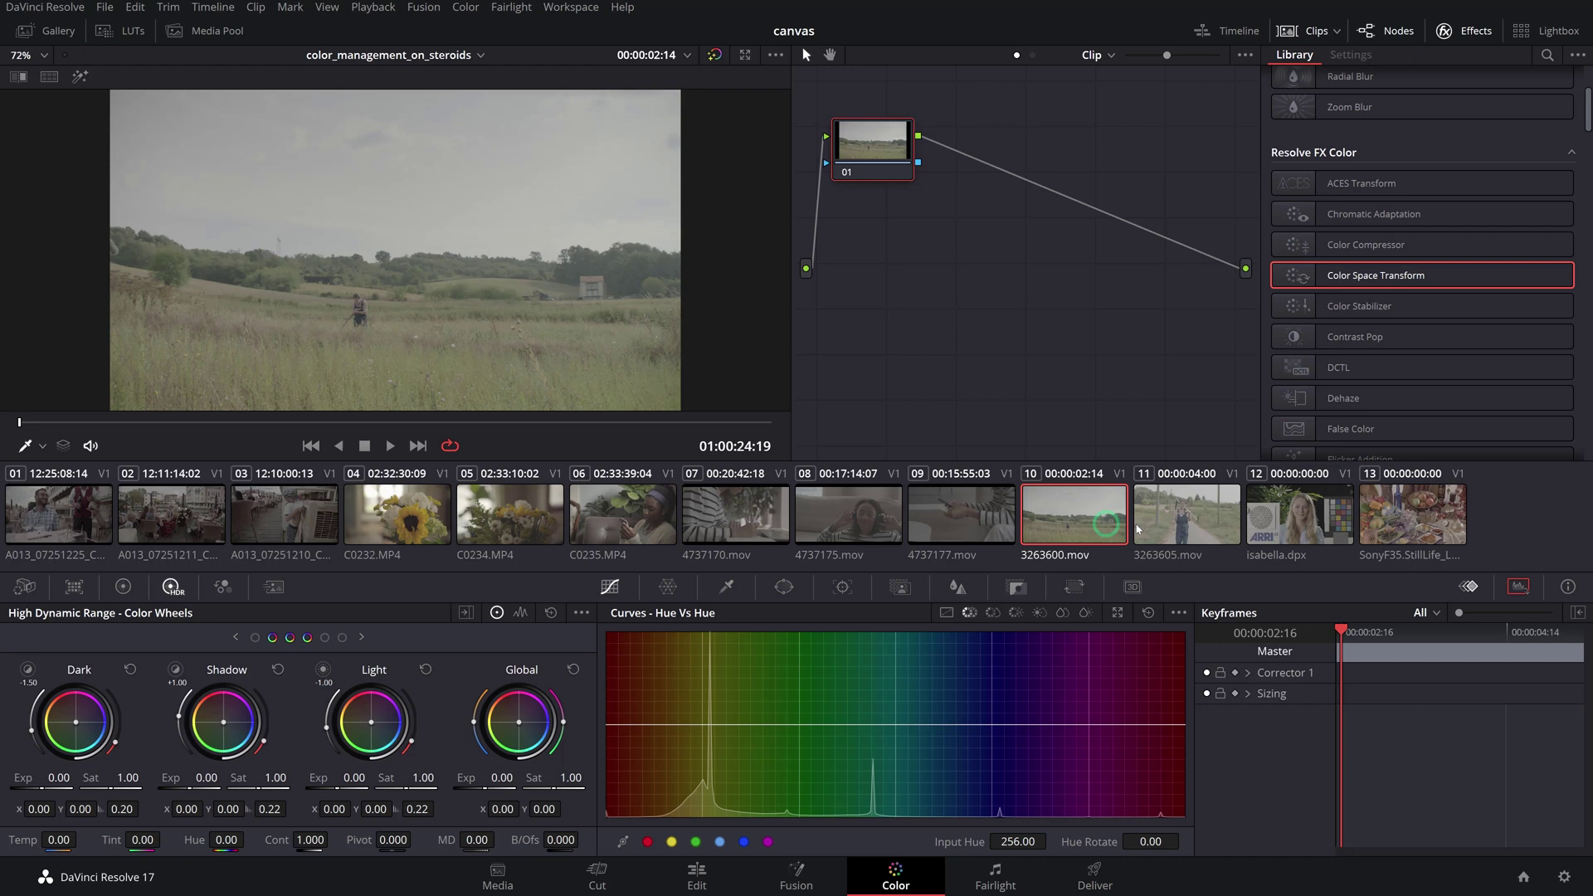
ctrl+click(1181, 523)
right_click(1181, 523)
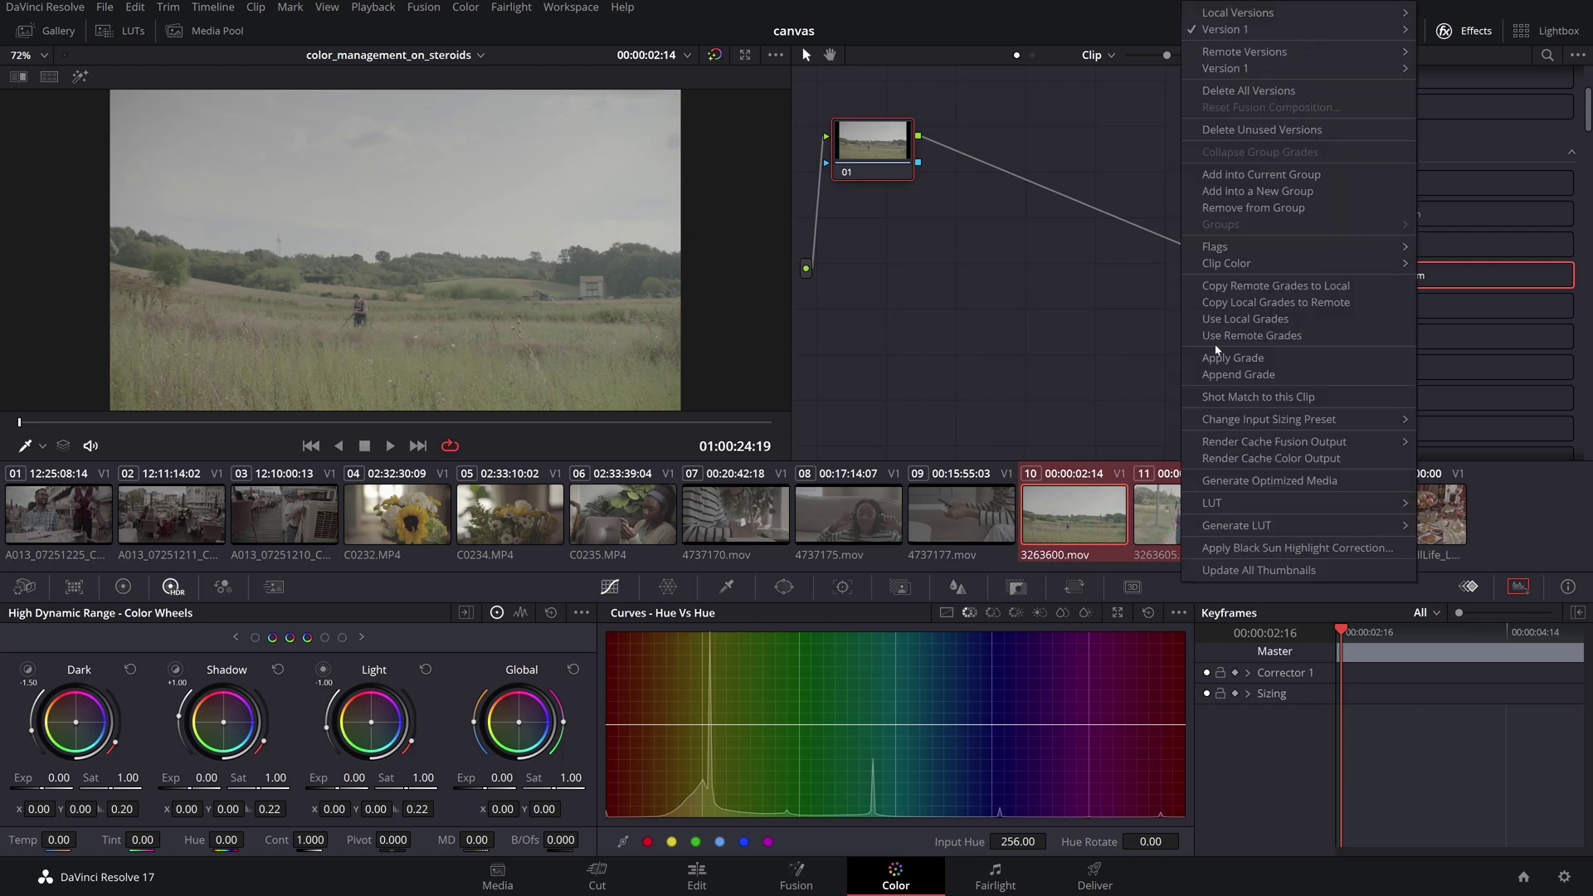
click(1233, 187)
text(arri)
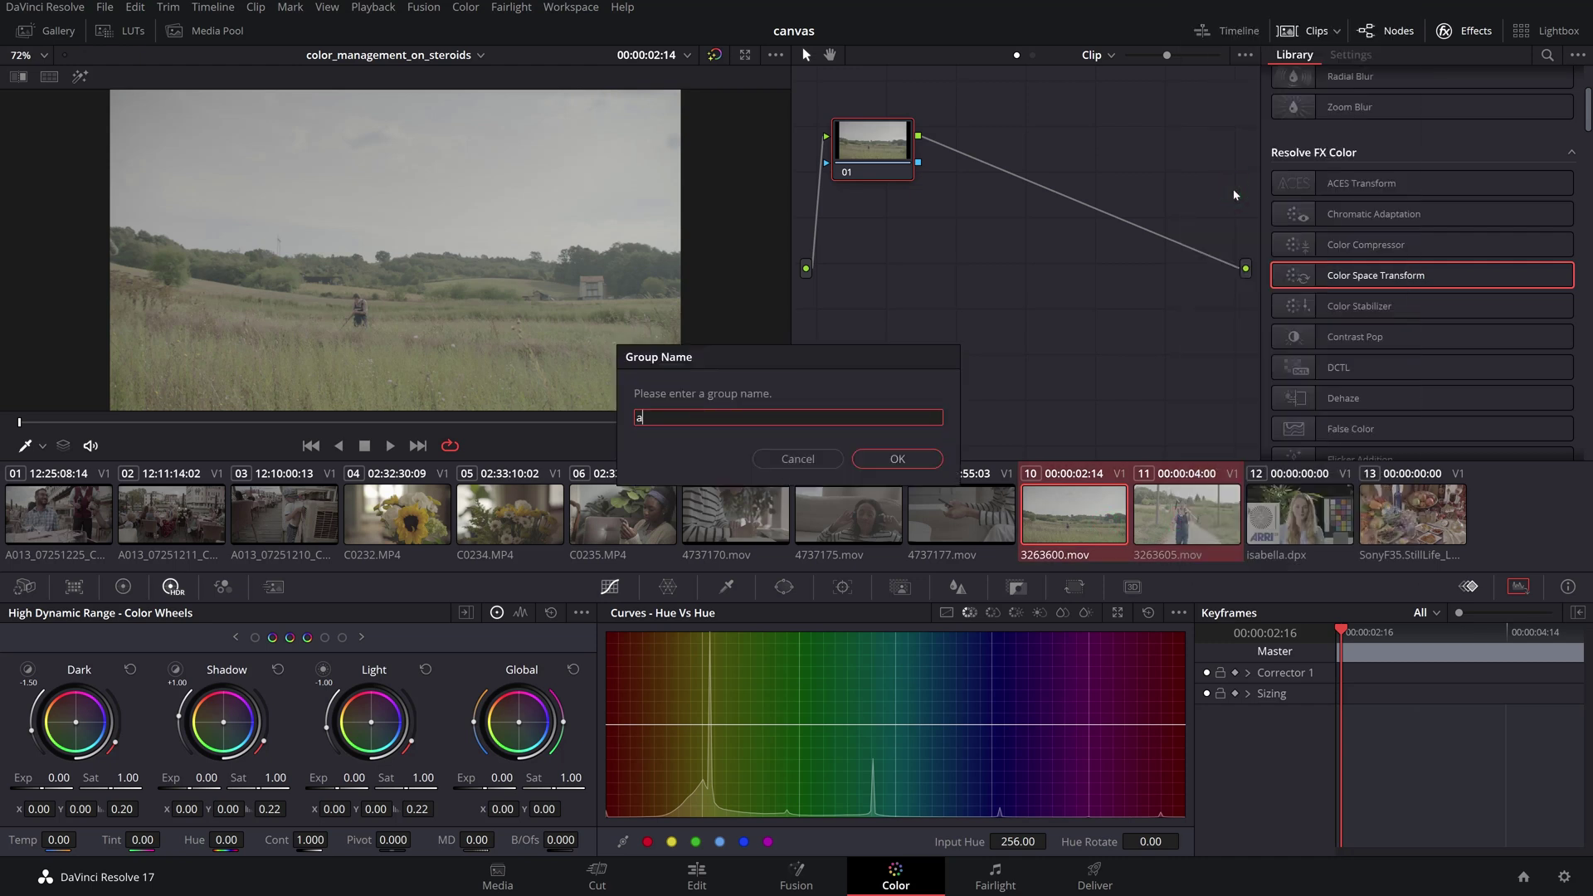
click(923, 461)
Step: Group clips 04–06 into a new group named sony
click(422, 540)
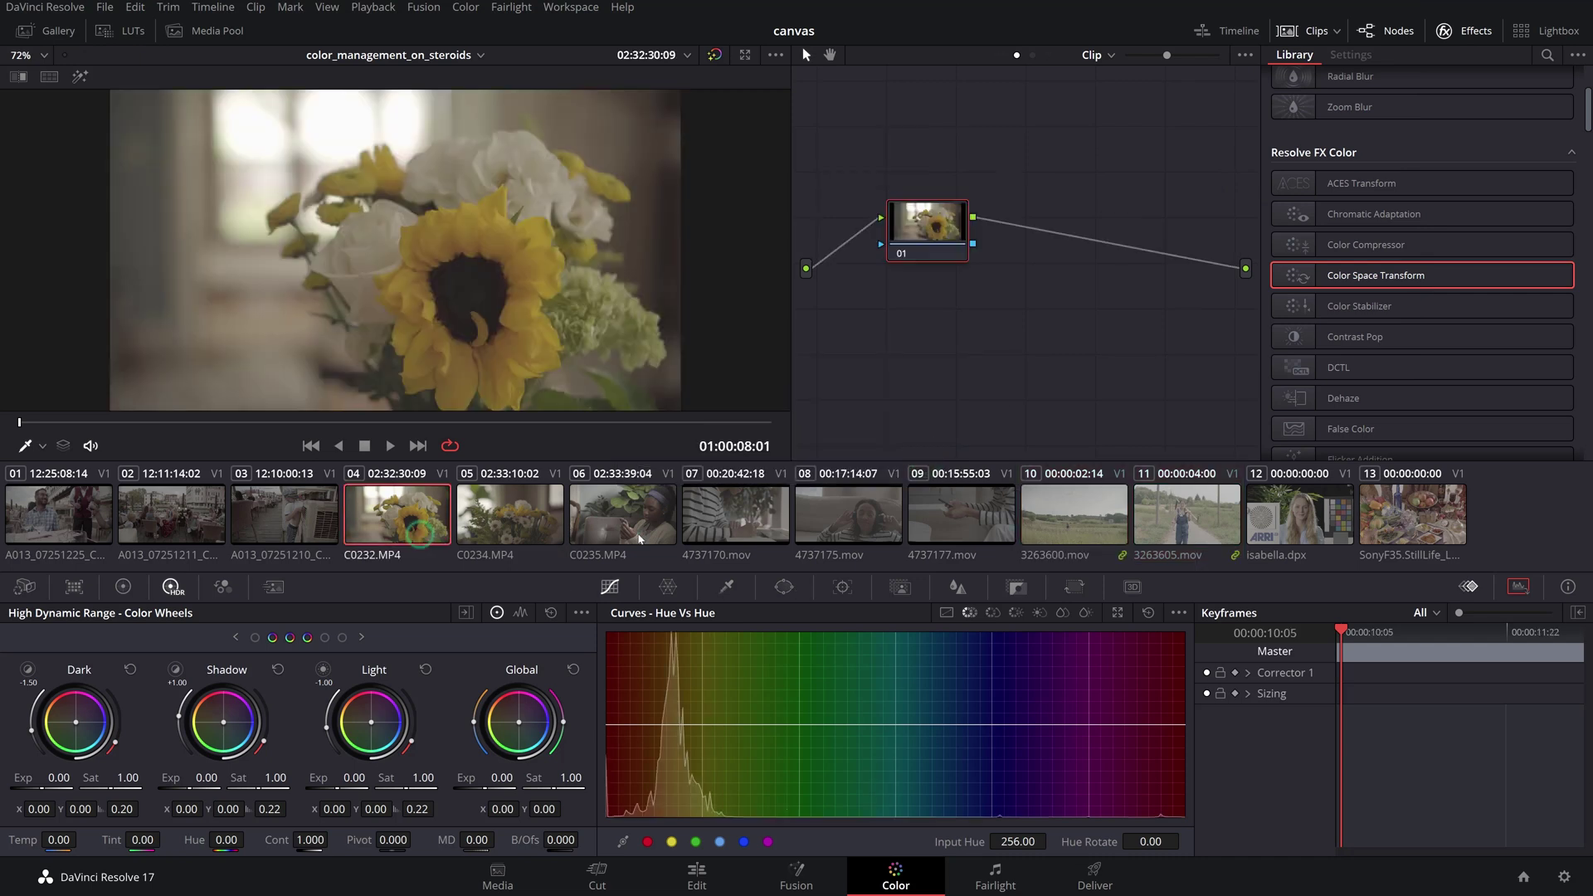
shift+click(631, 527)
right_click(630, 526)
click(746, 189)
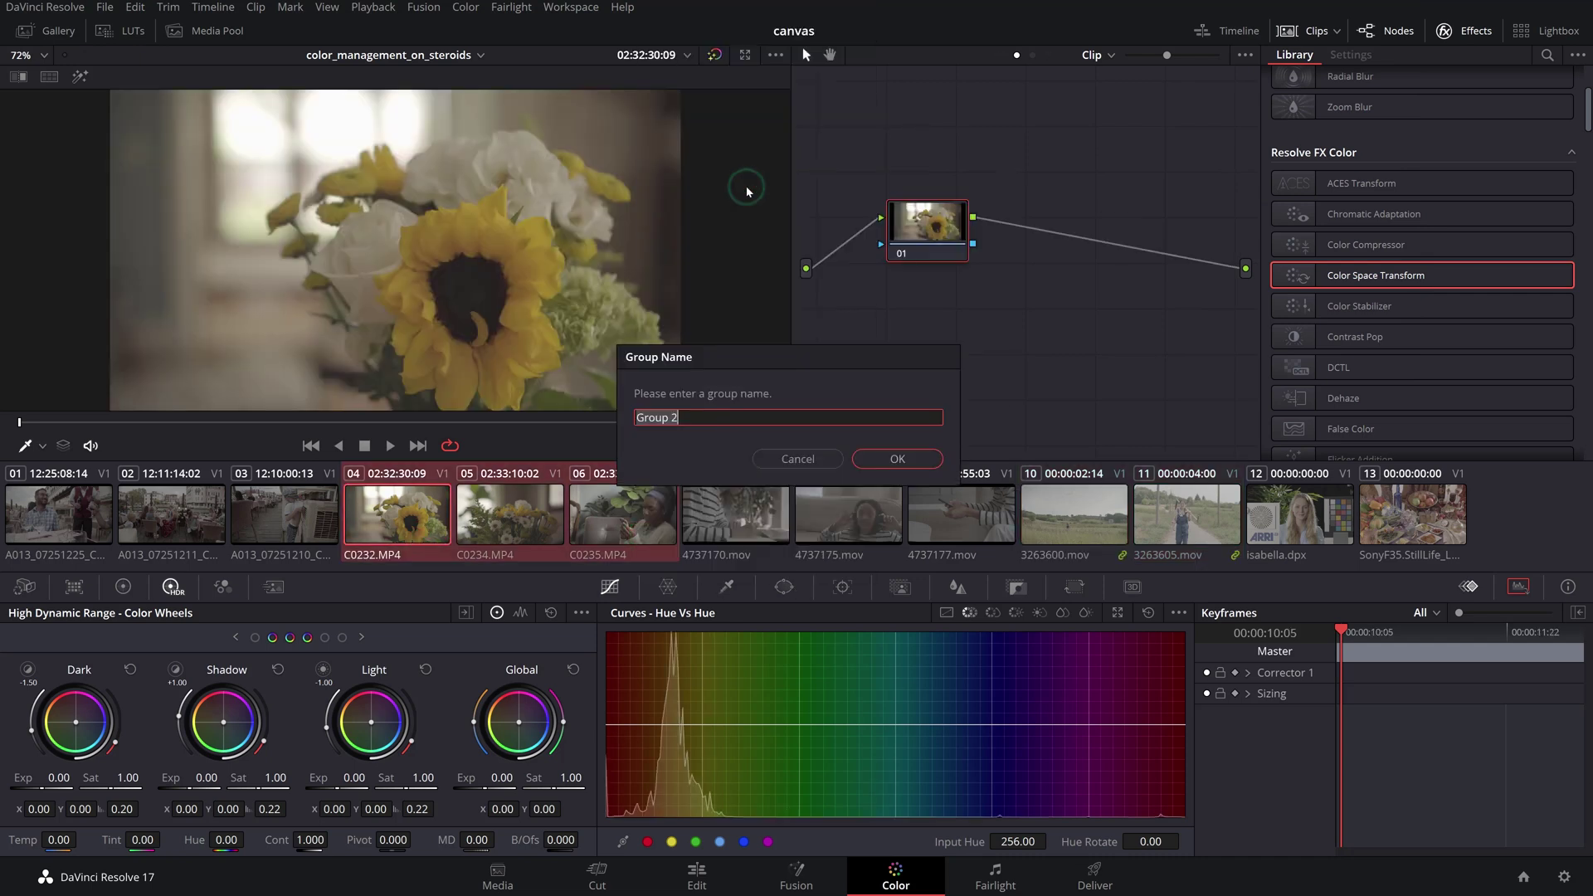
text(sony)
key(Return)
Step: Group clips 01–03 into a new group named p4k
click(73, 515)
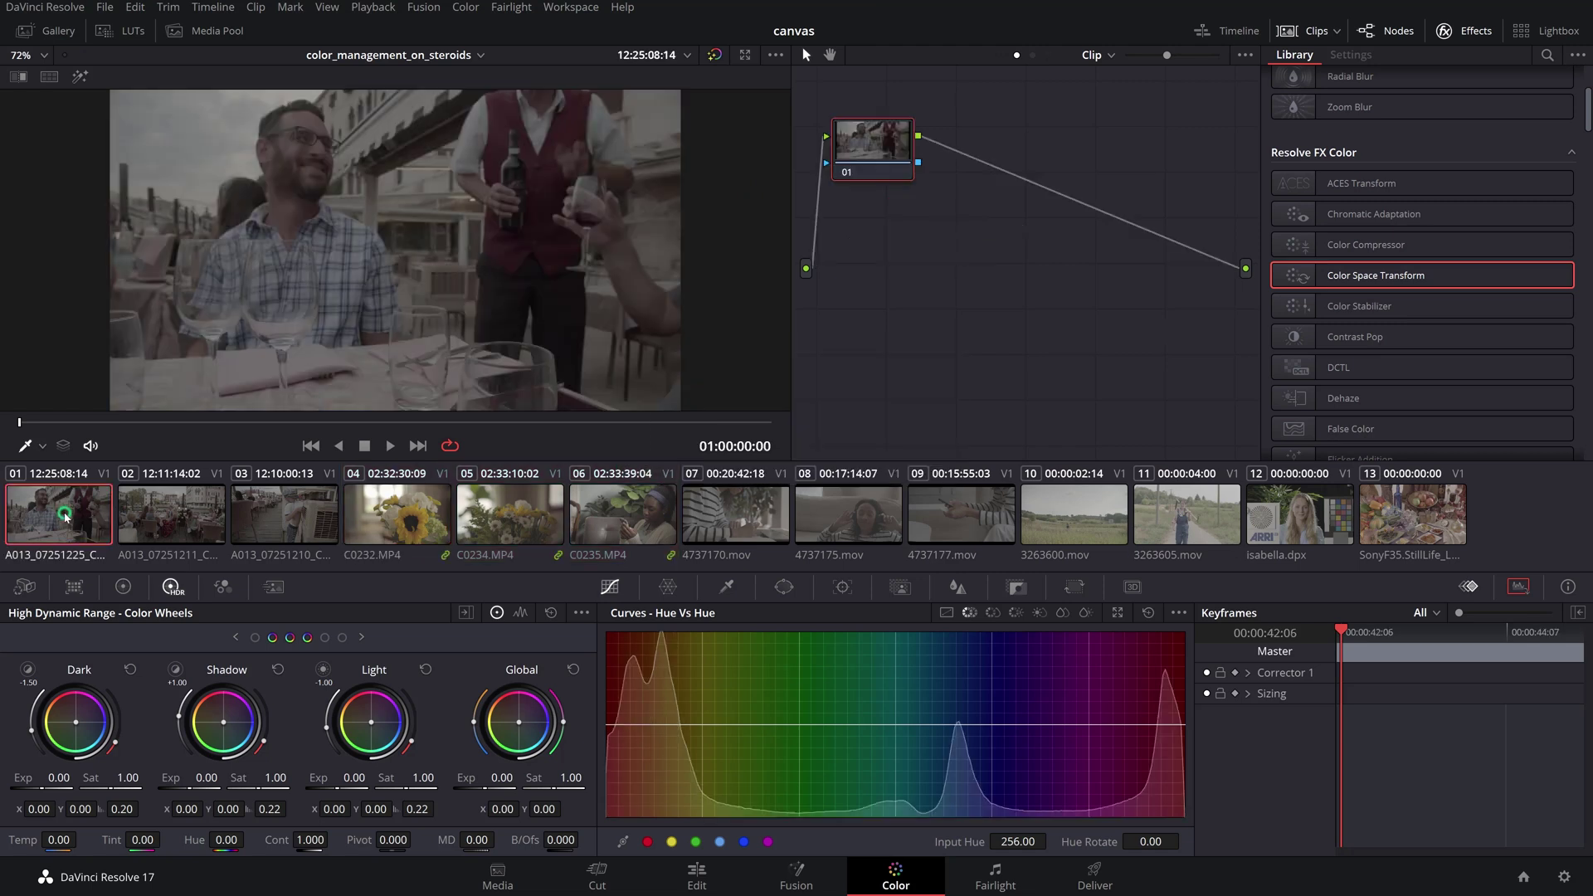
shift+click(250, 513)
right_click(255, 511)
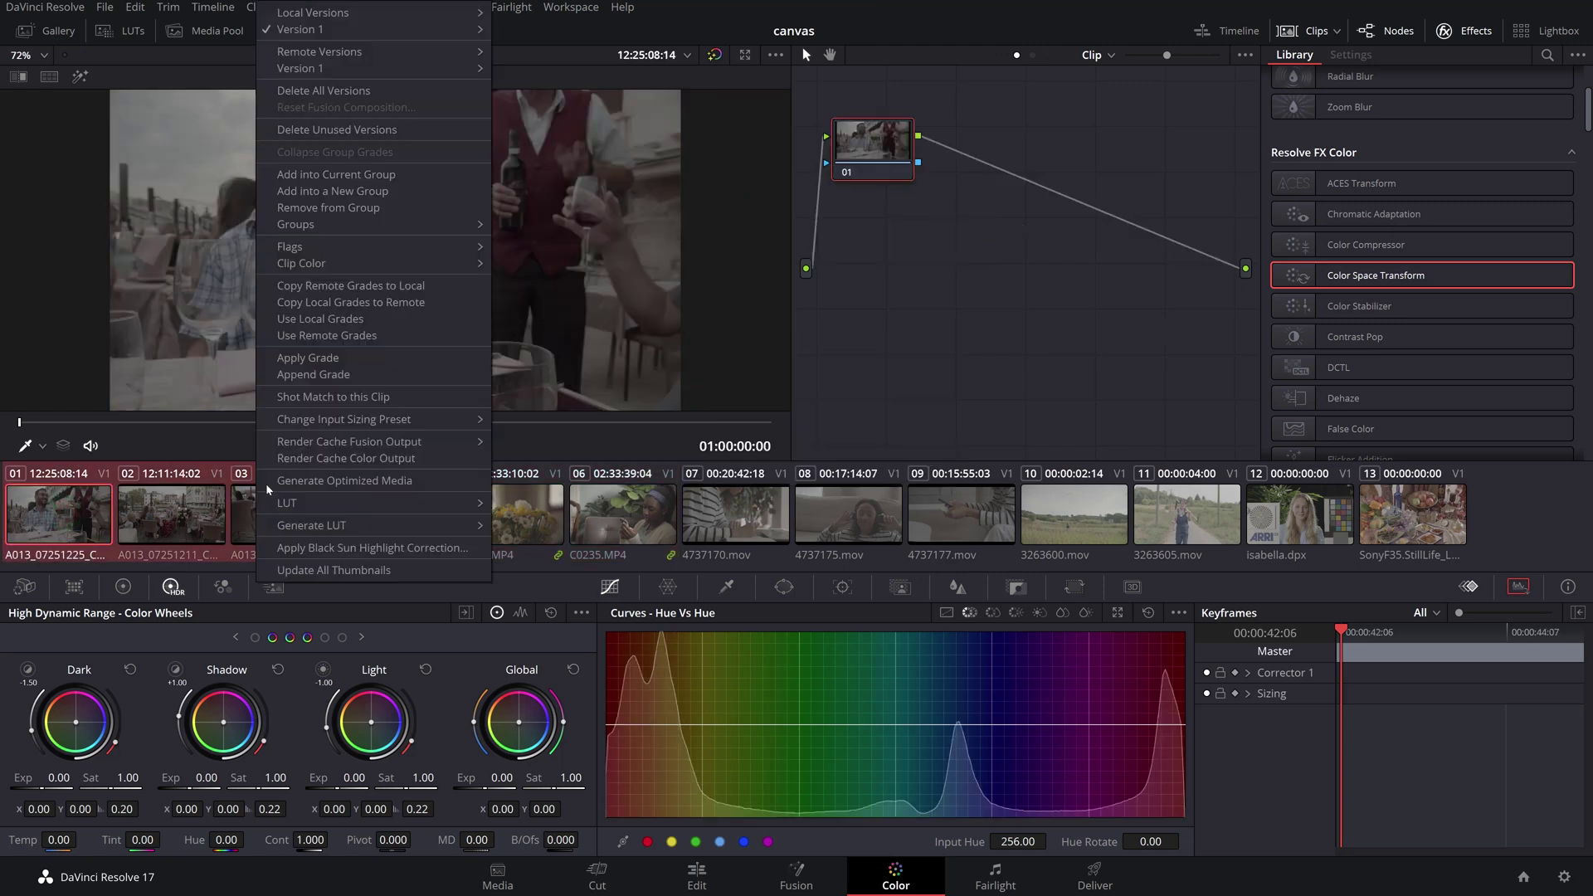
click(341, 190)
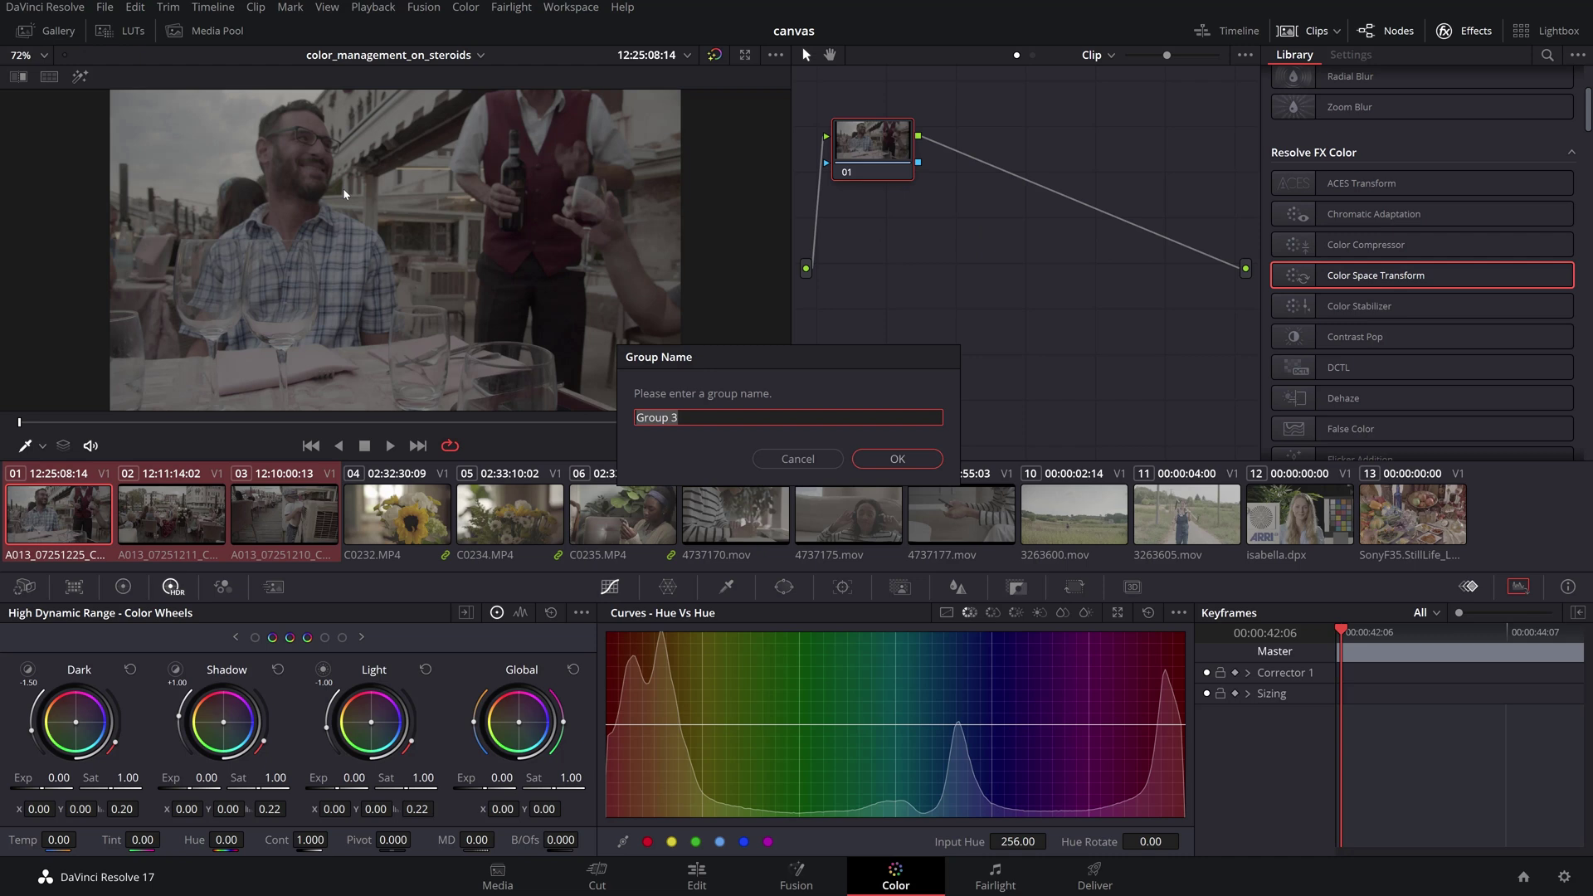
text(p4k)
key(Return)
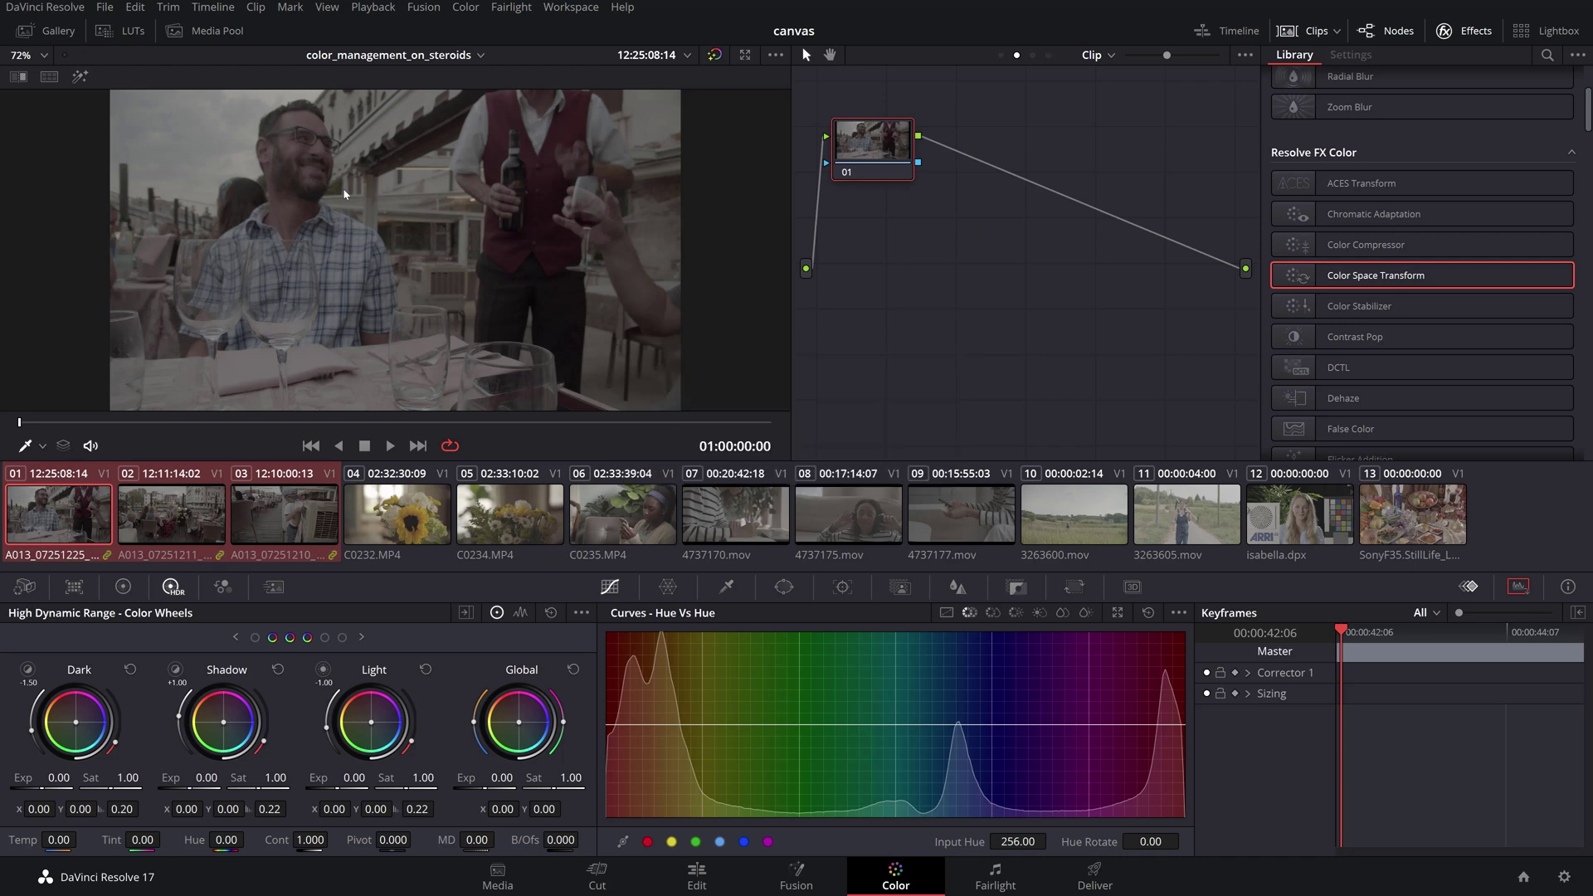
Step: Cycle the node graph through Group Pre-Clip, Post-Clip and Clip, ending on Group Pre-Clip
click(1002, 57)
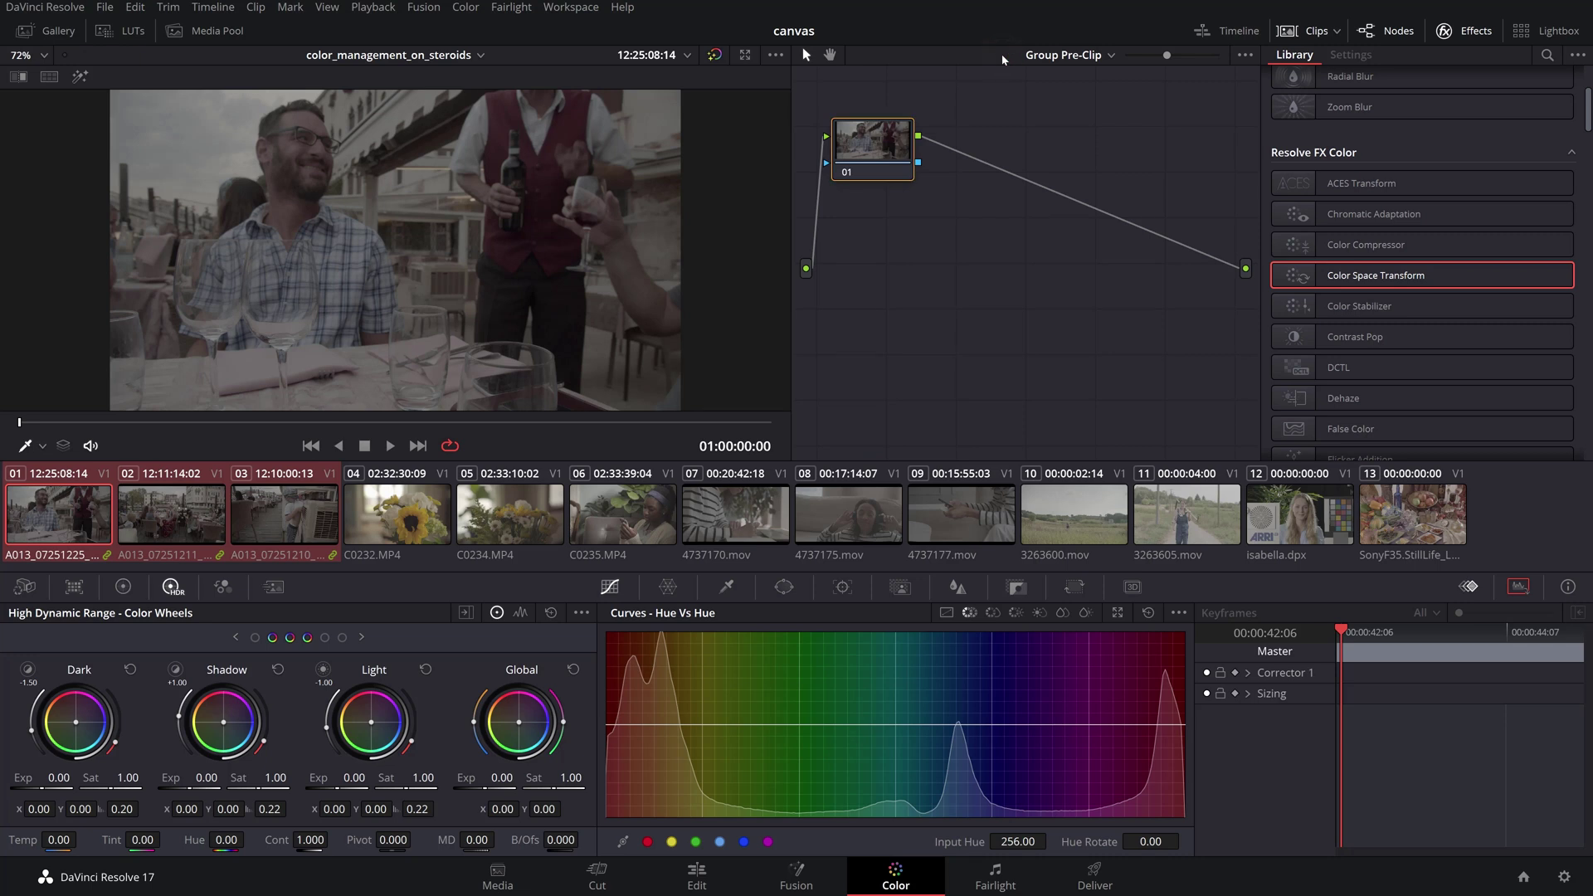
click(1477, 32)
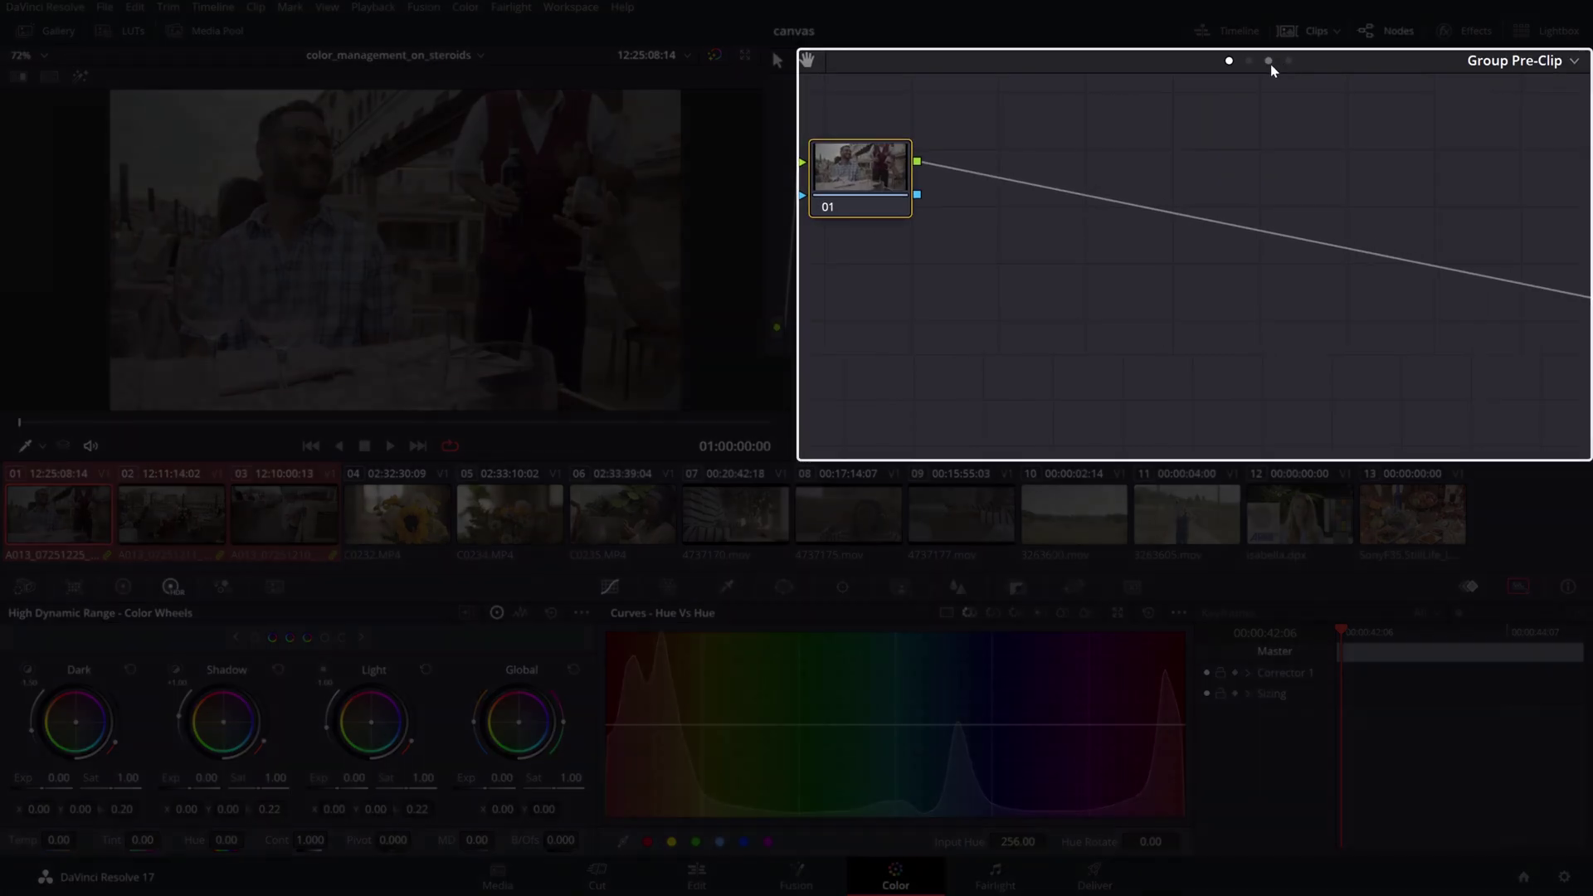
click(1198, 55)
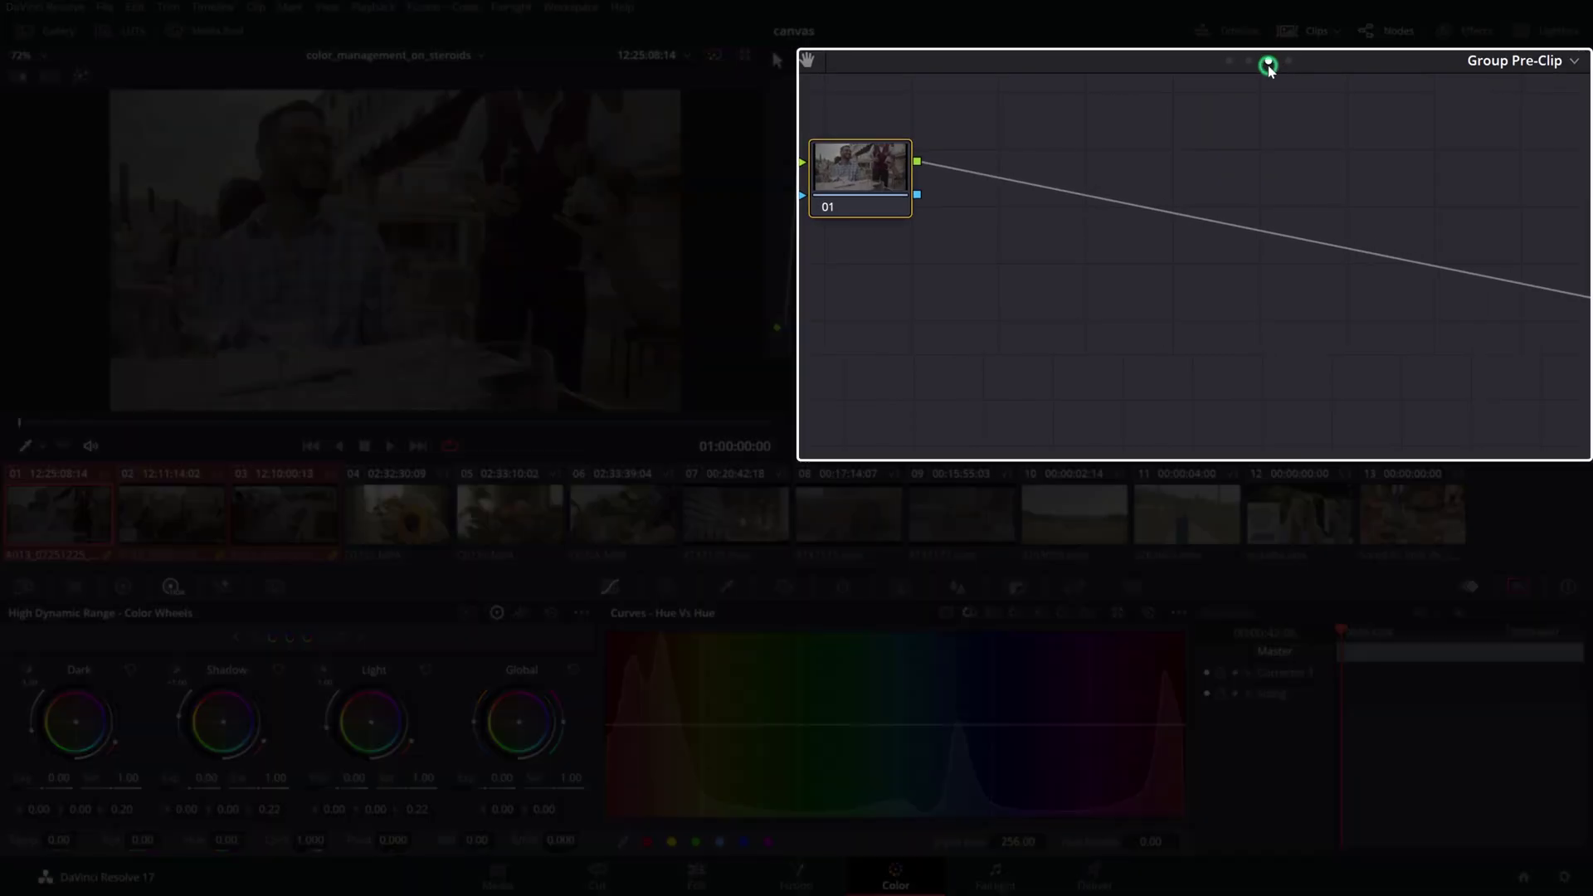
click(1229, 61)
click(1248, 62)
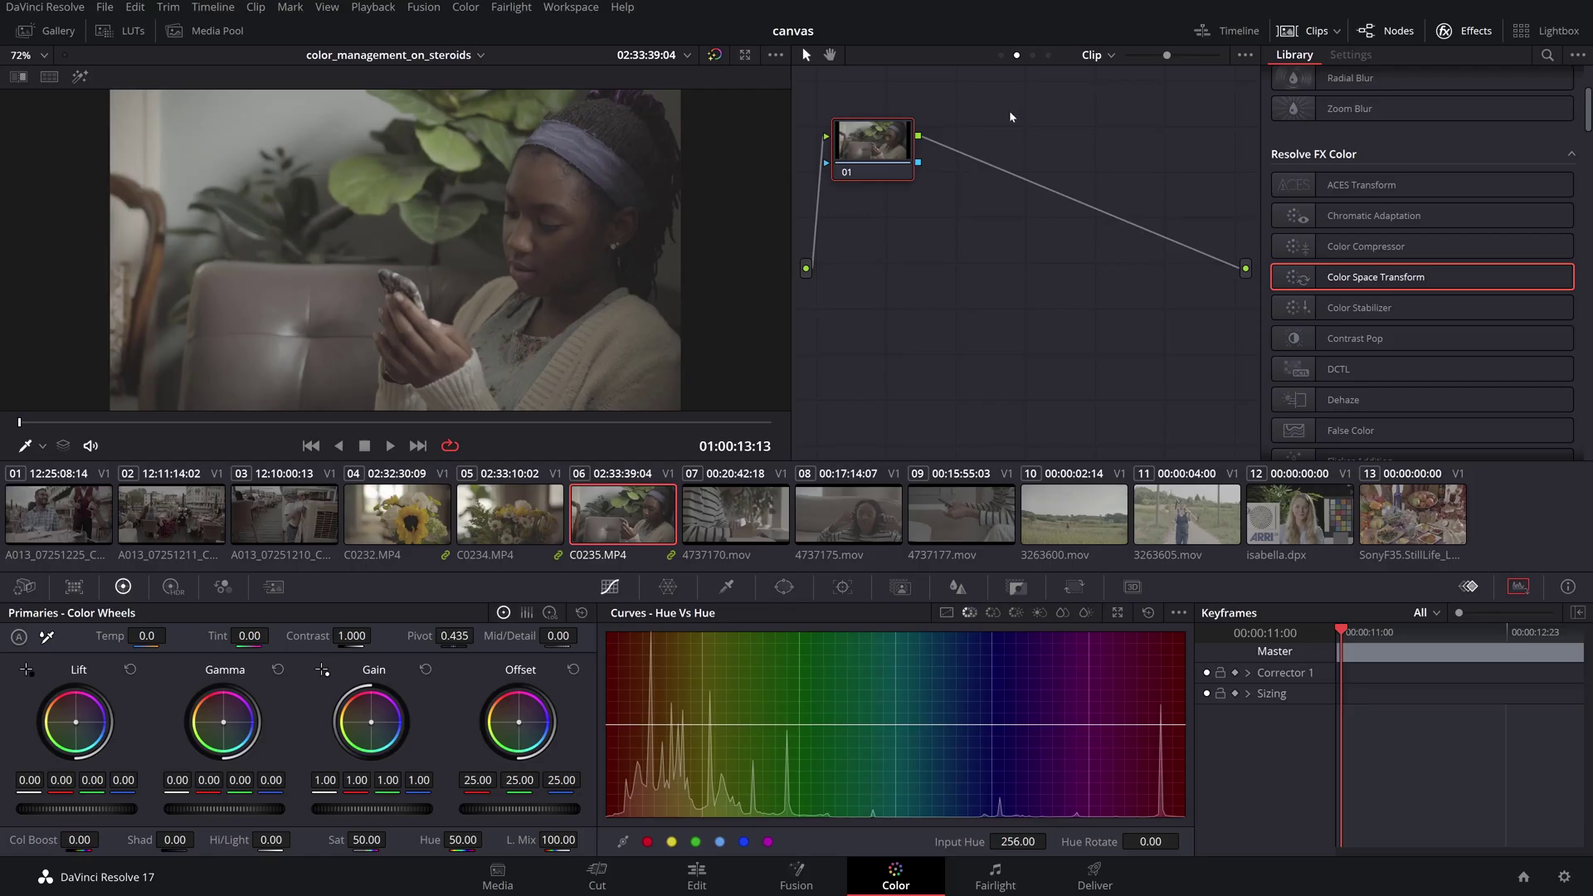
click(1001, 55)
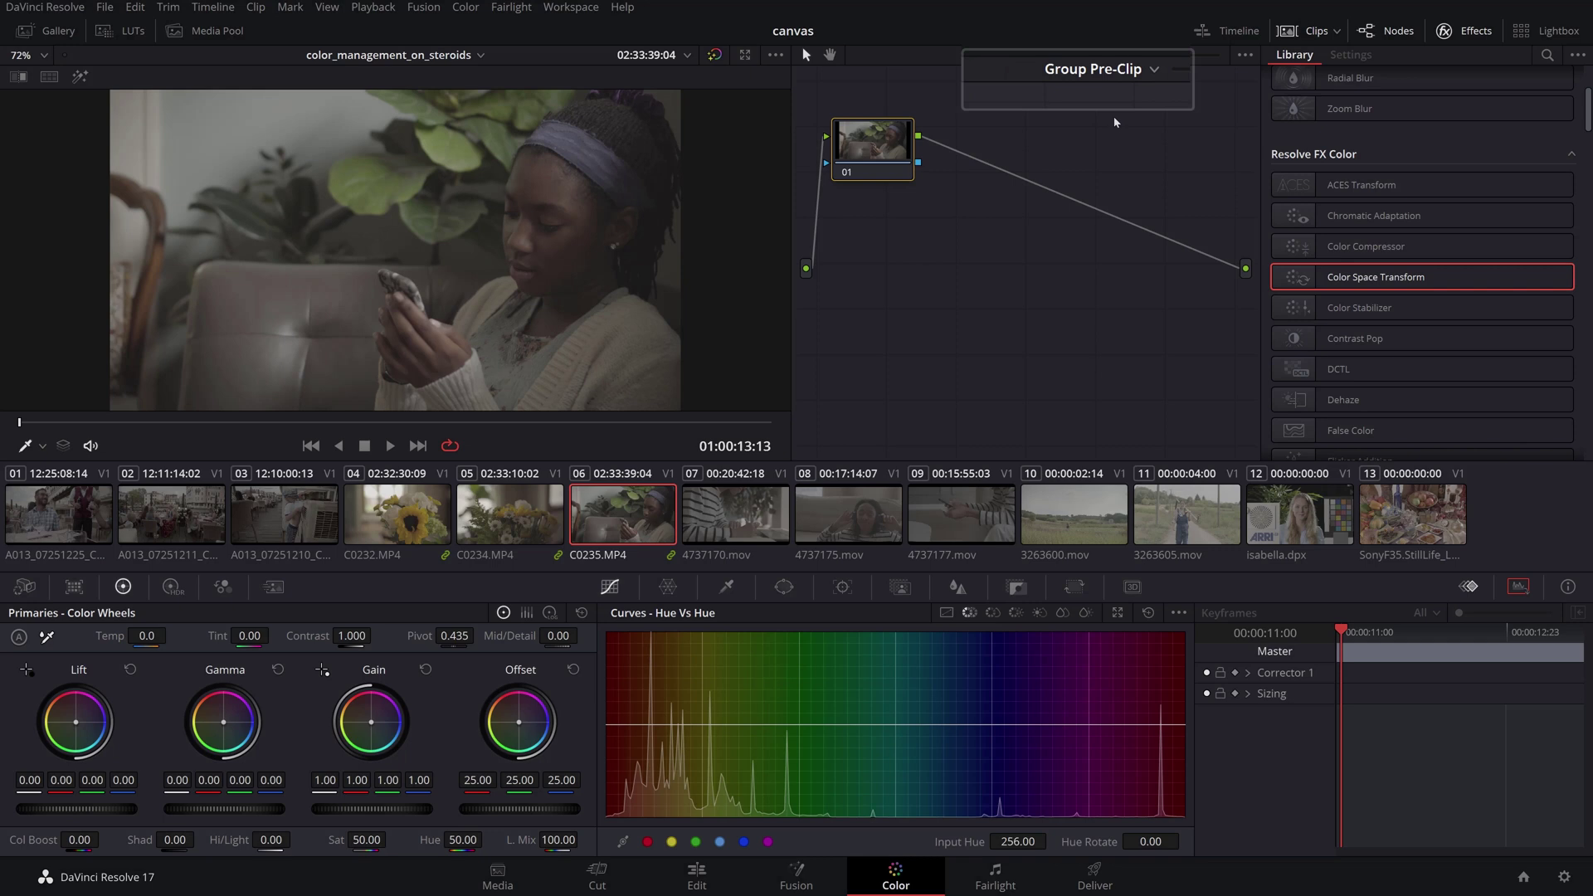
click(1322, 277)
Step: Add a Color Space Transform to node 01 with input Sony S-Gamut3.Cine / S-Log2
drag(1323, 277, 890, 151)
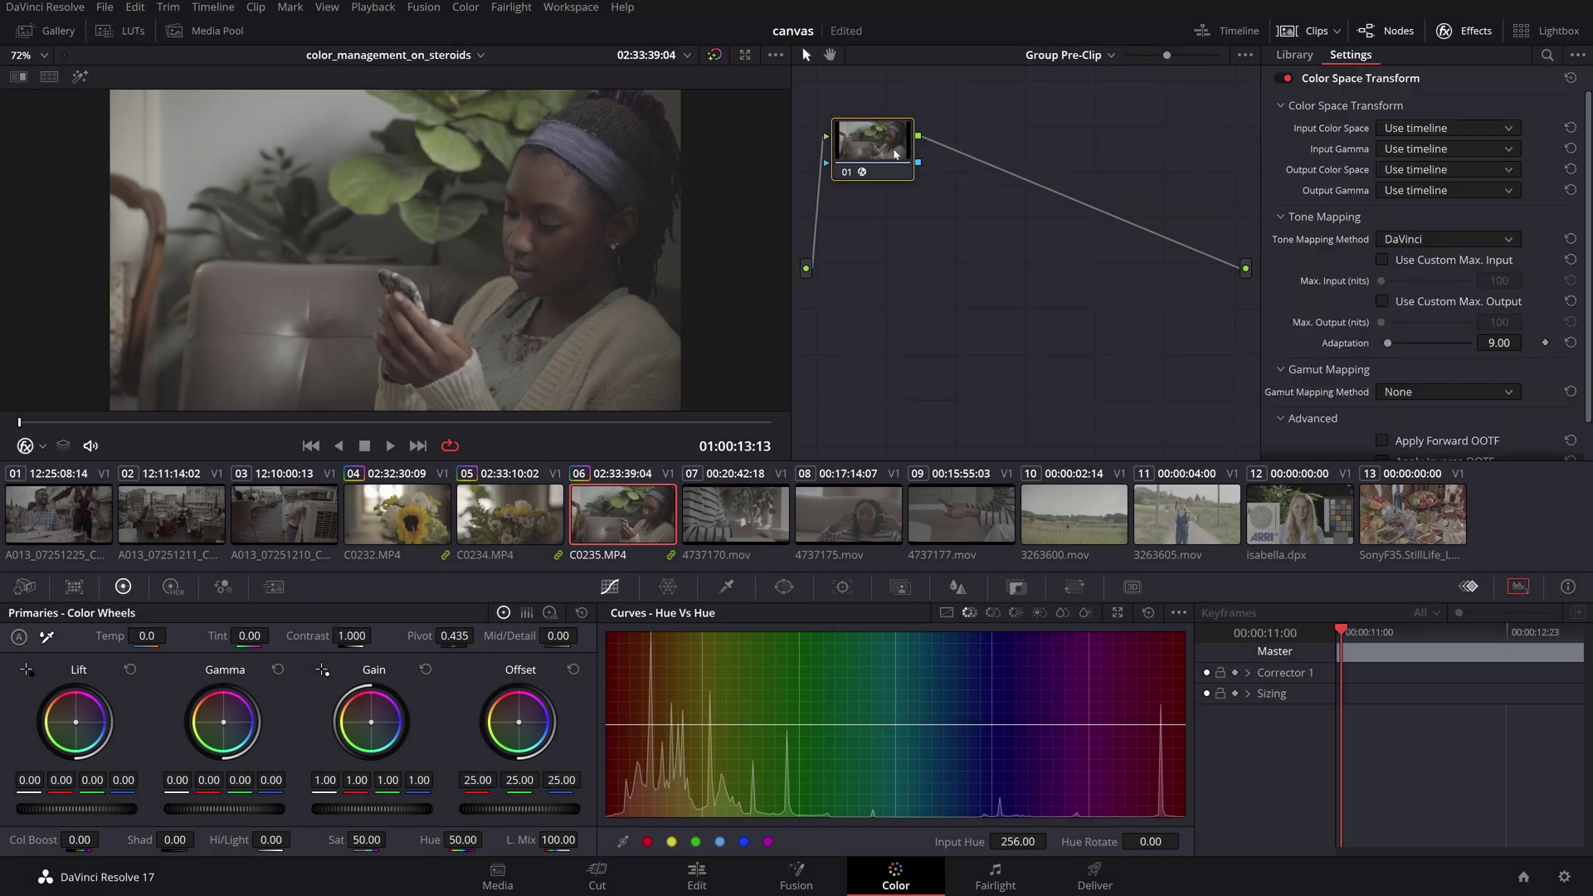
click(1434, 126)
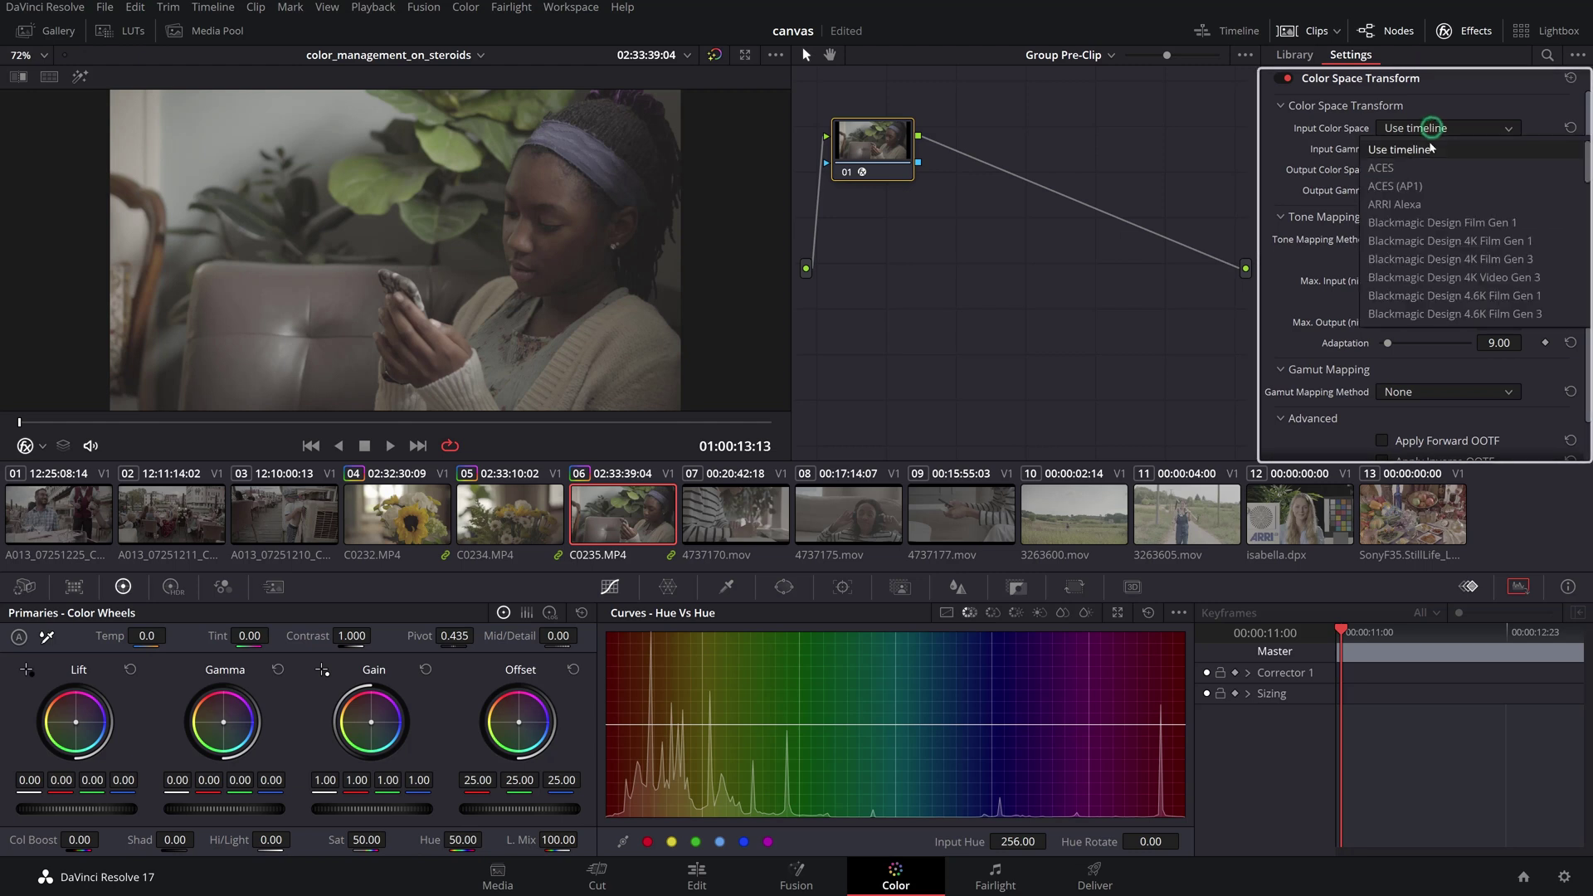
scroll(1445, 224, down, 10)
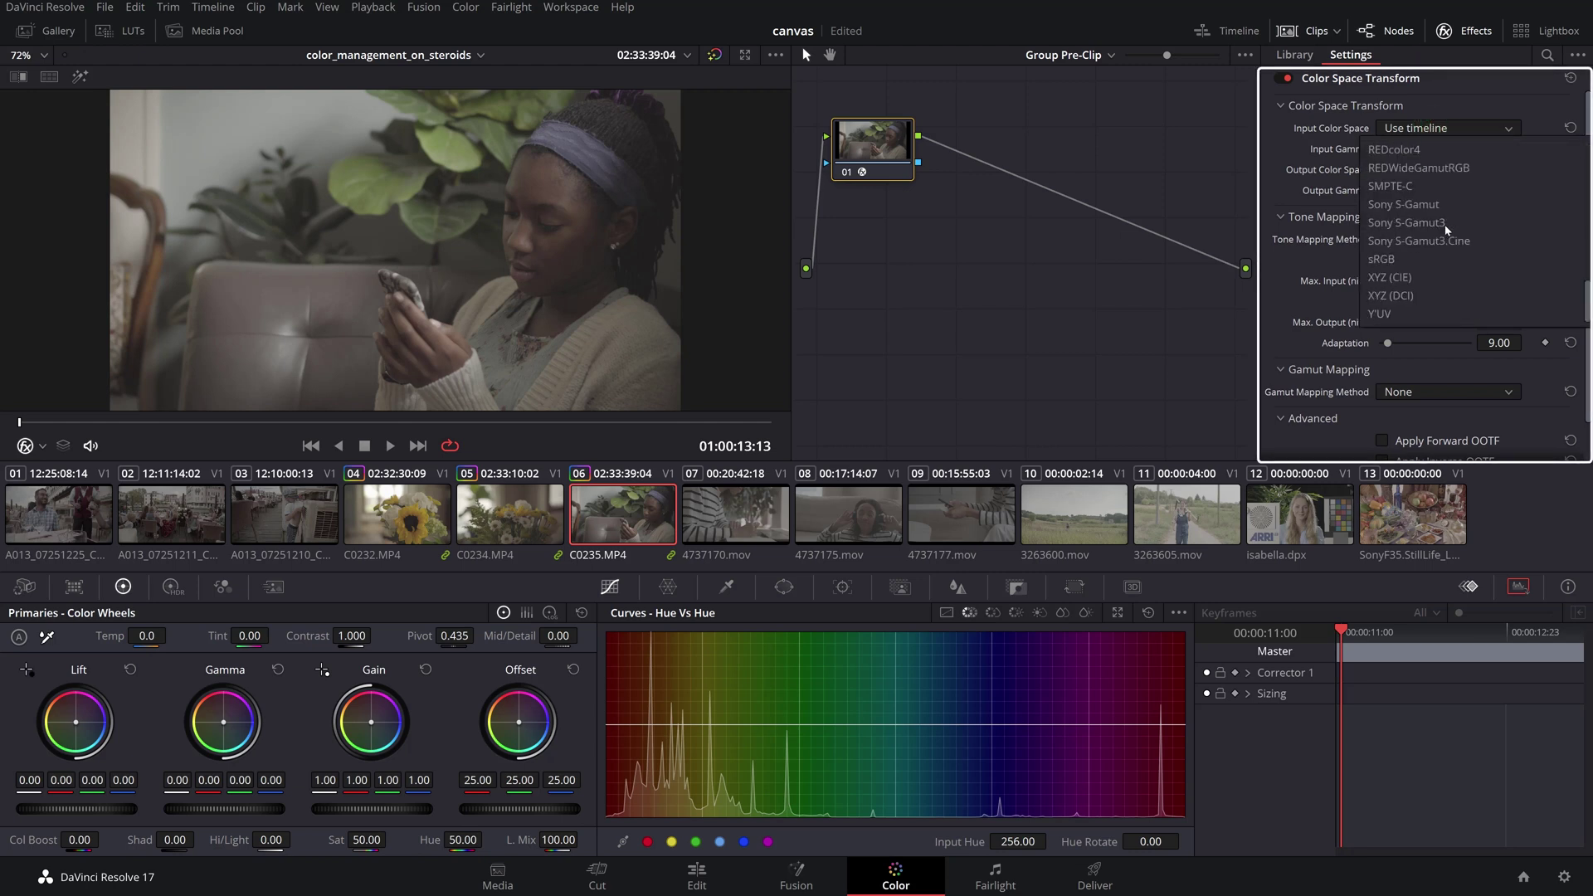
click(1437, 240)
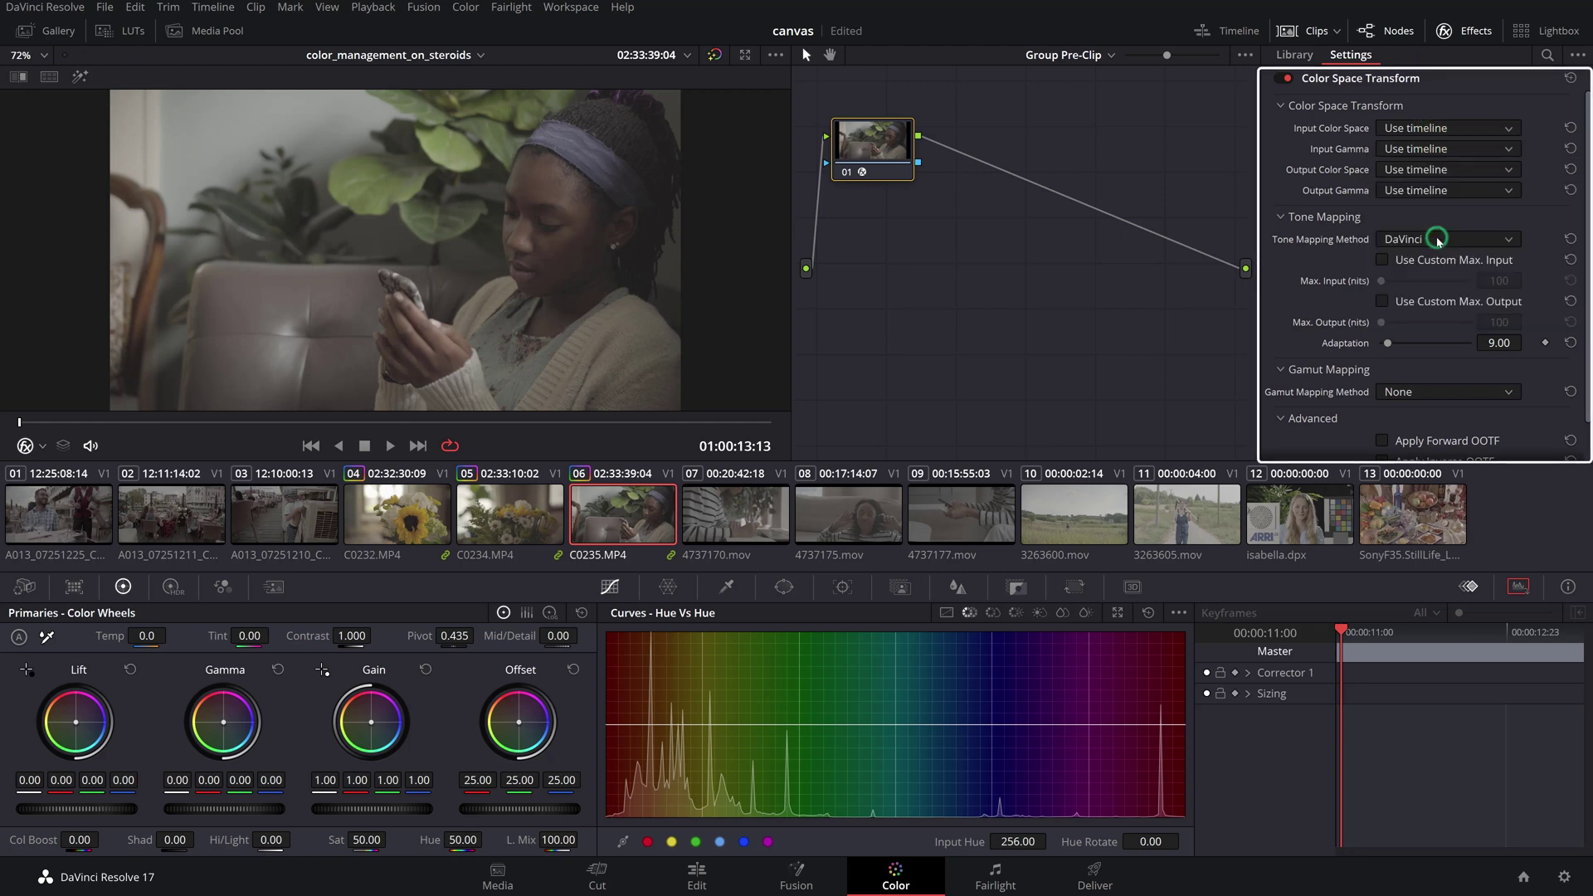
click(1444, 149)
scroll(1445, 247, down, 8)
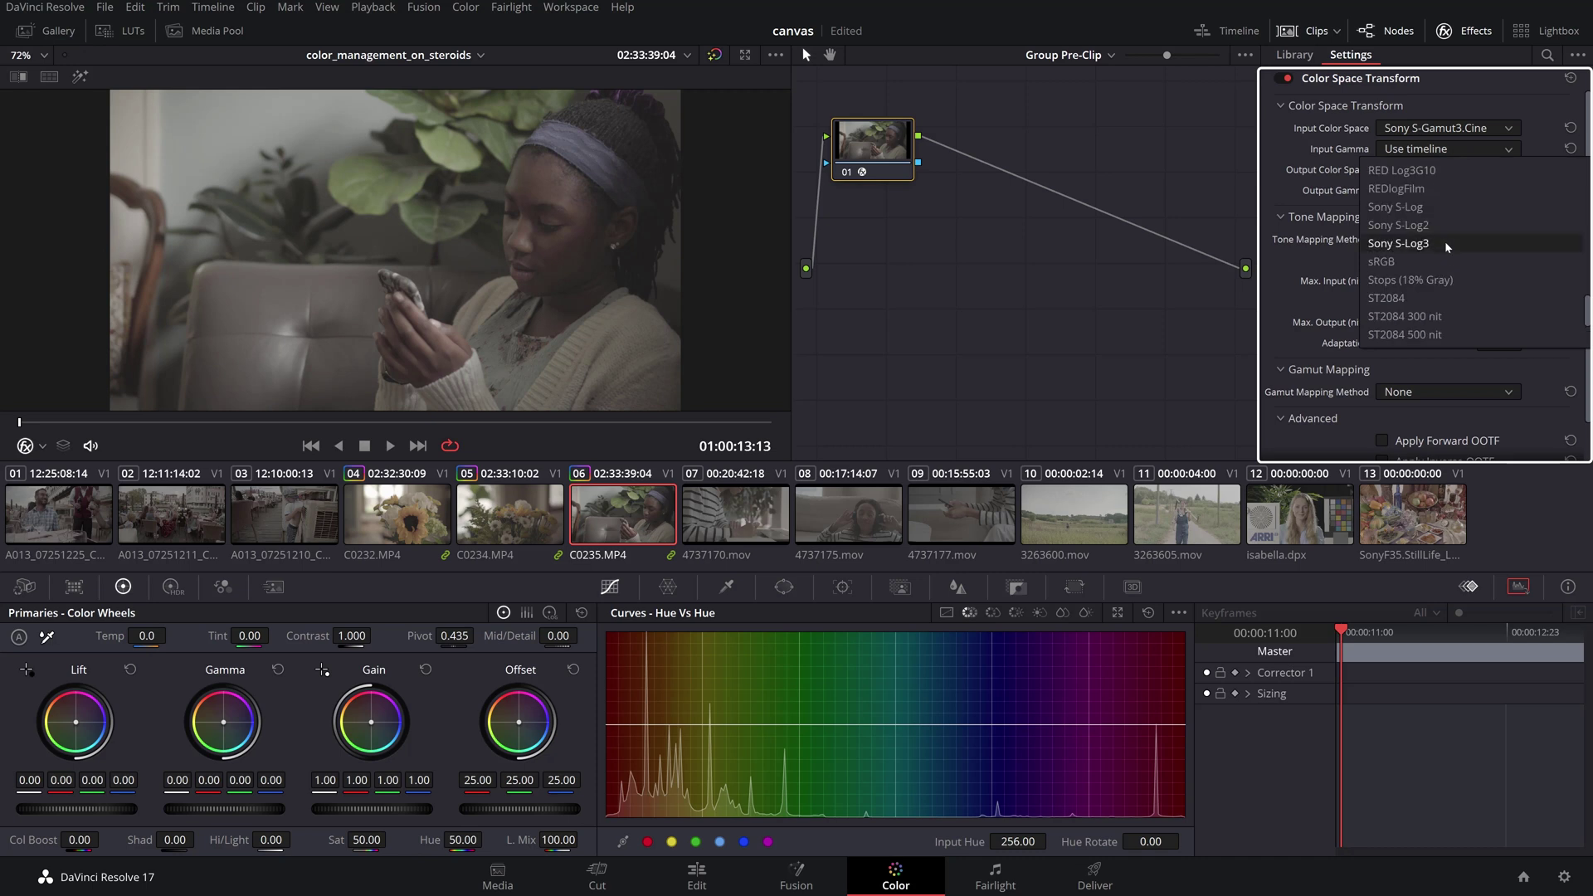
click(1444, 226)
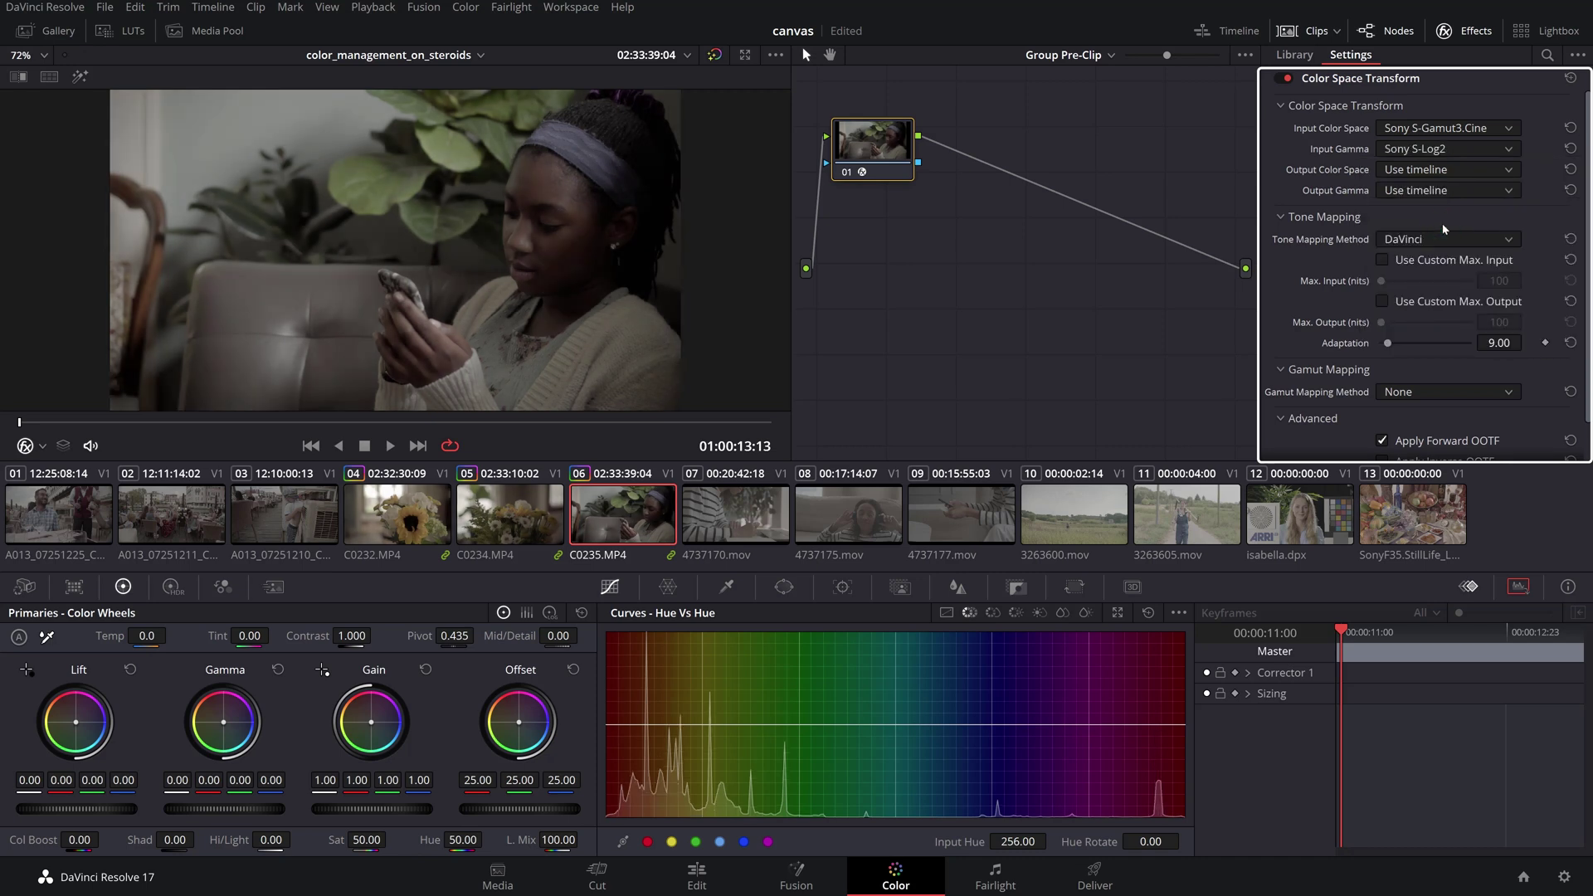
Step: Output DaVinci Wide Gamut / Intermediate, with tone mapping None and white point adaptation off
click(1435, 170)
click(1453, 301)
click(1429, 190)
scroll(1430, 274, down, 3)
click(1429, 336)
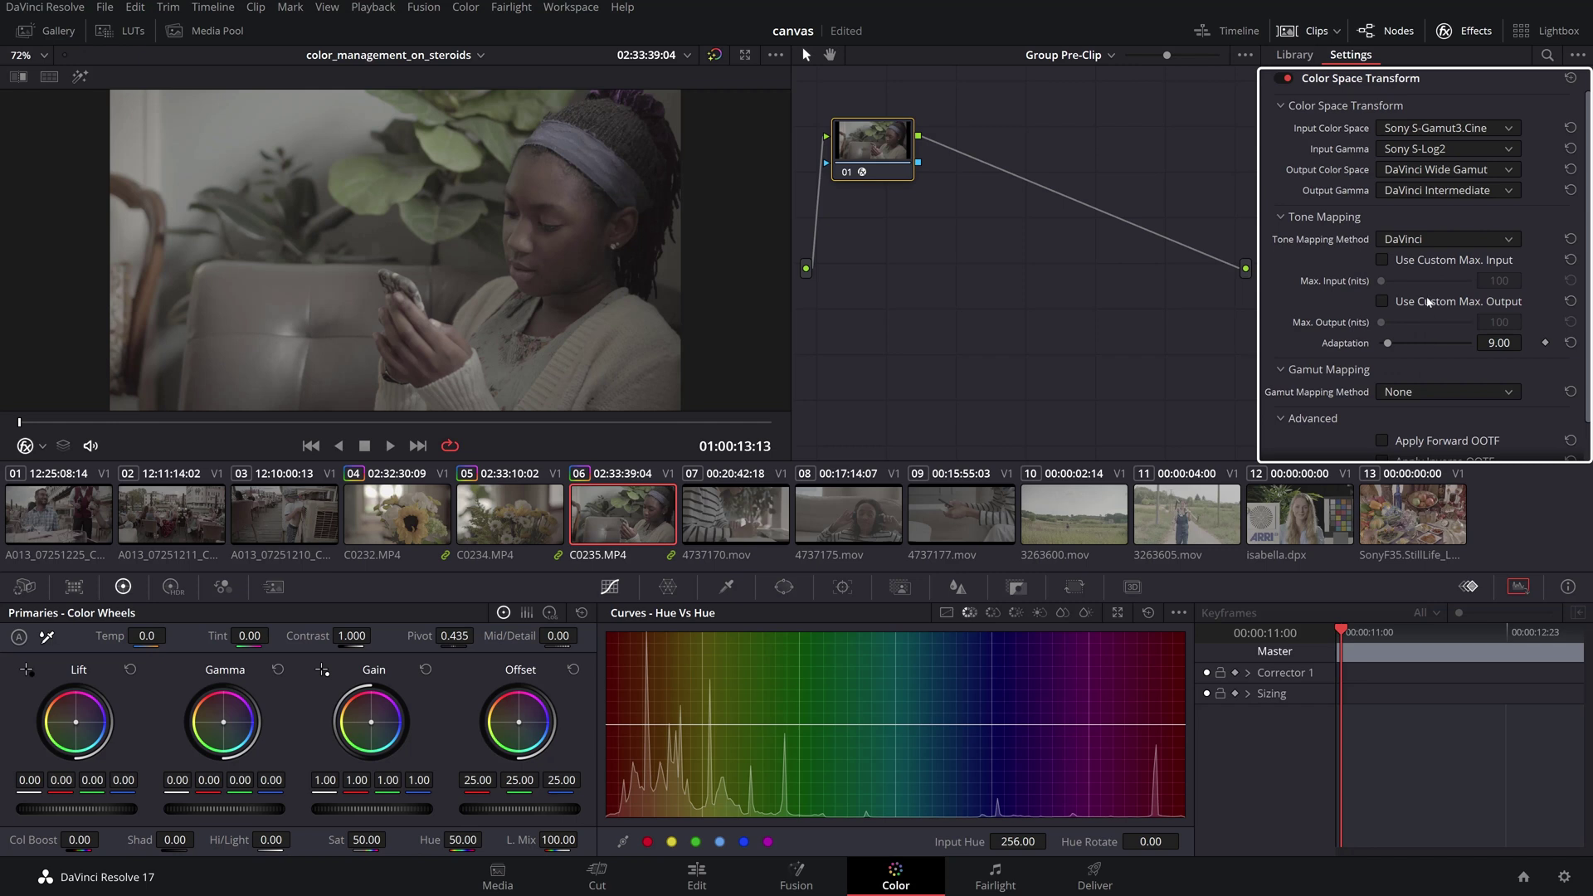
click(1425, 239)
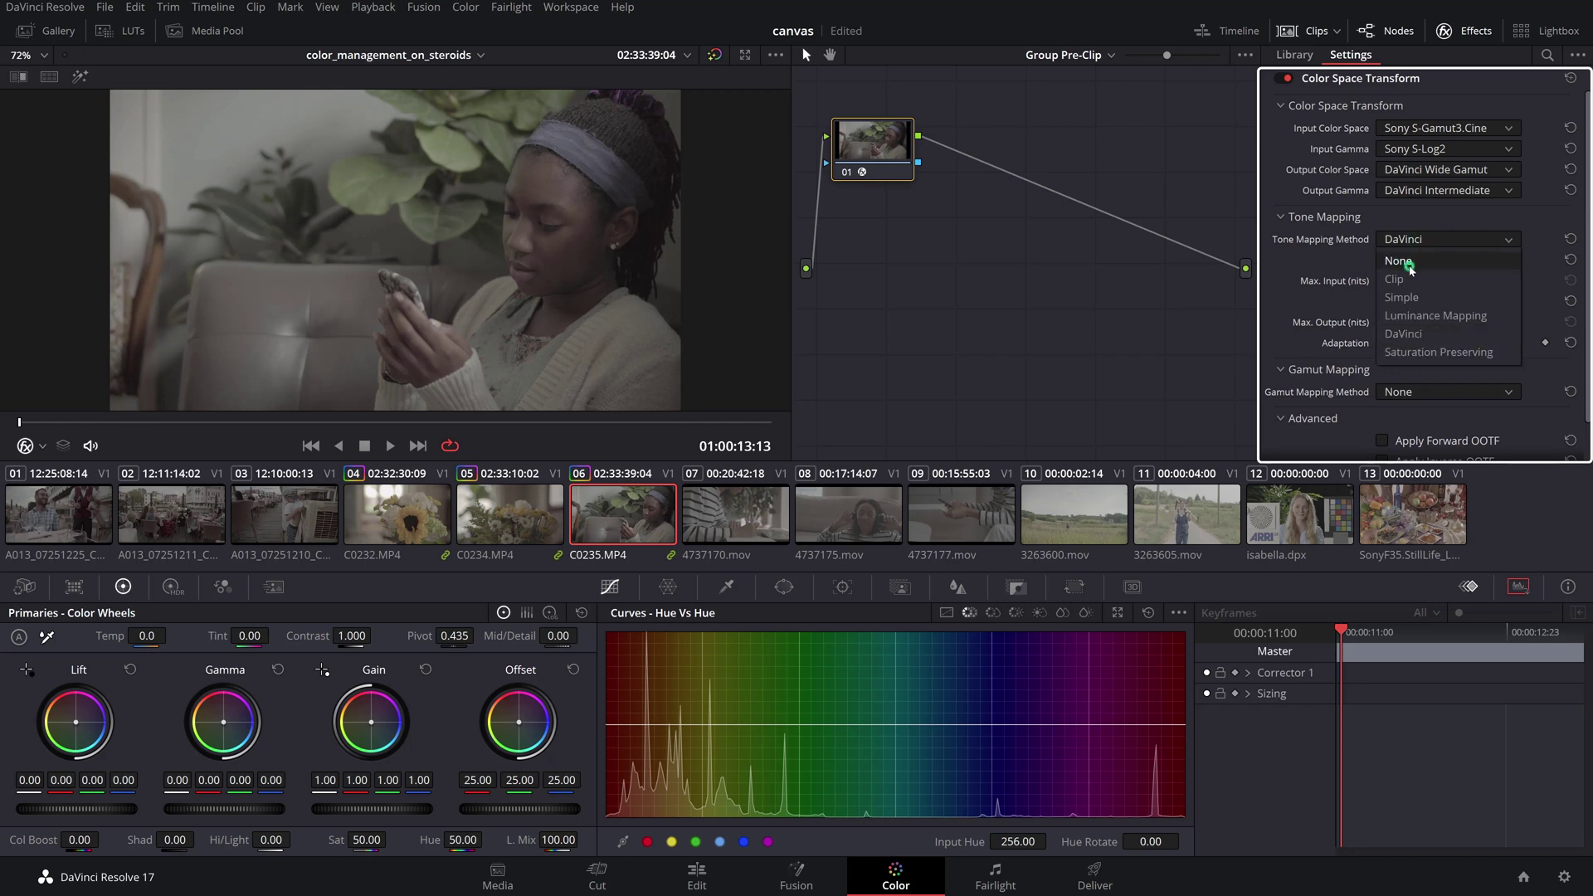
click(1410, 260)
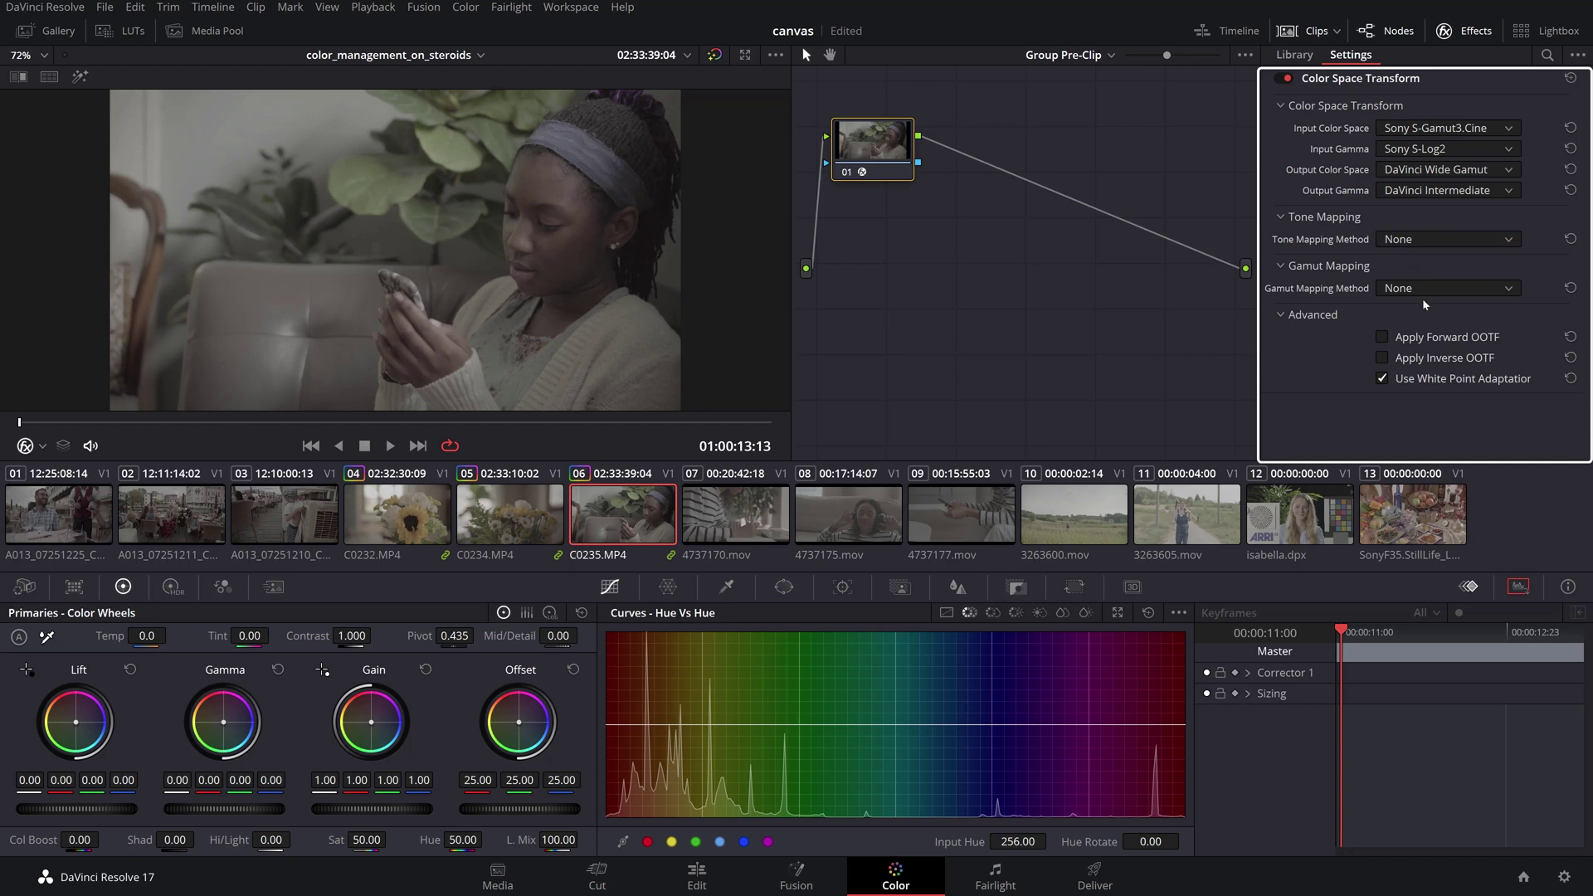
click(1427, 378)
Step: On clip 4737170.mov, add a CST from REDWideGamutRGB/Log3G10 to DaVinci Wide Gamut/Intermediate
click(735, 514)
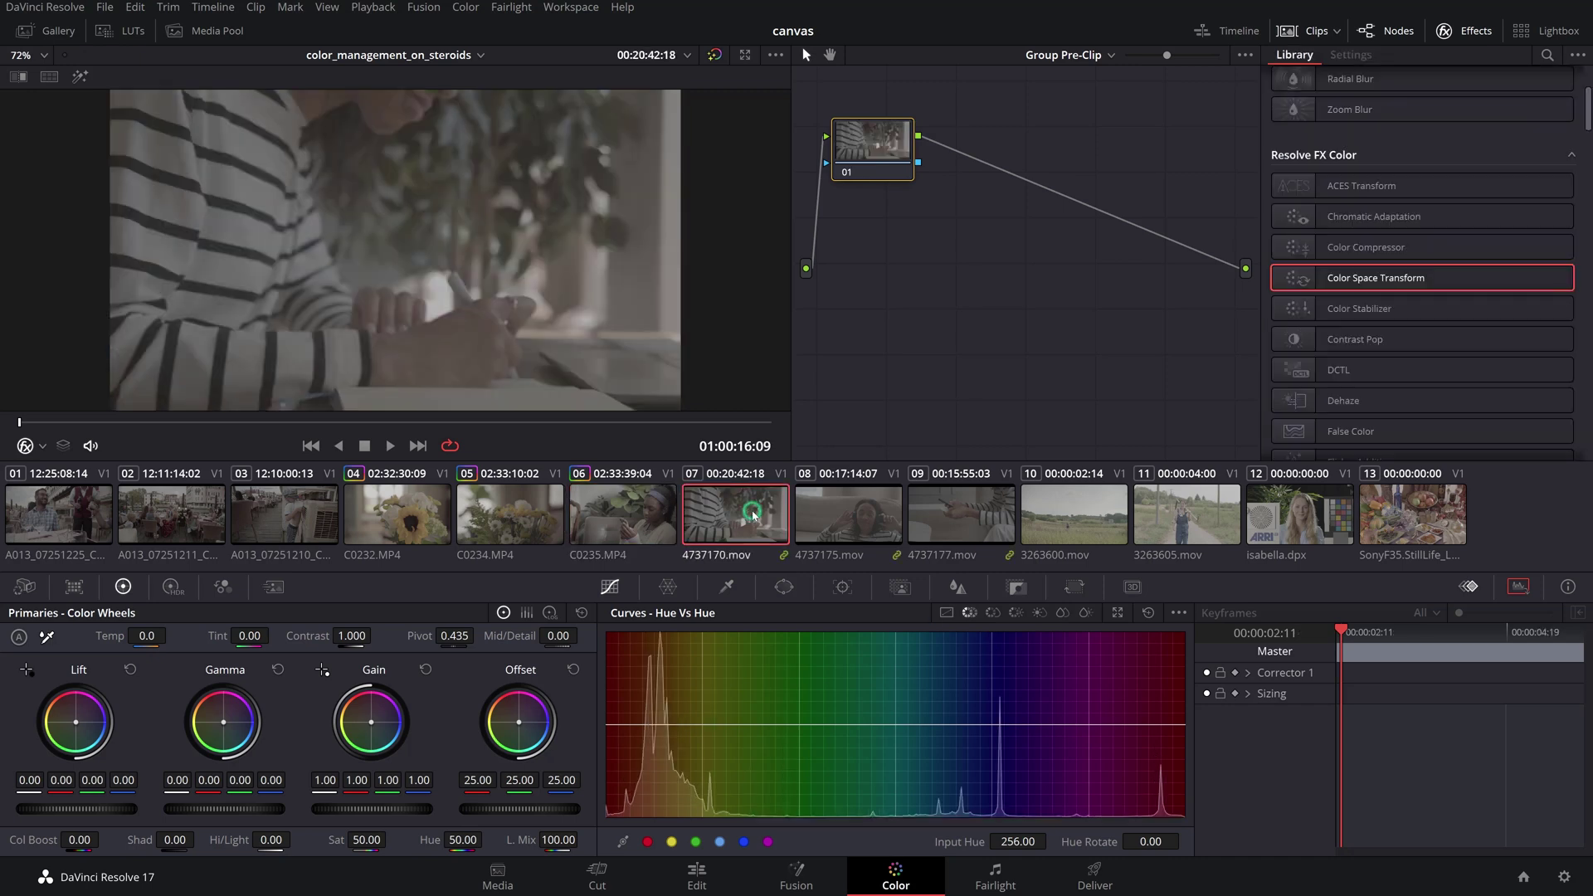
drag(1375, 272, 894, 149)
click(1410, 128)
click(1410, 297)
click(1410, 148)
click(1410, 286)
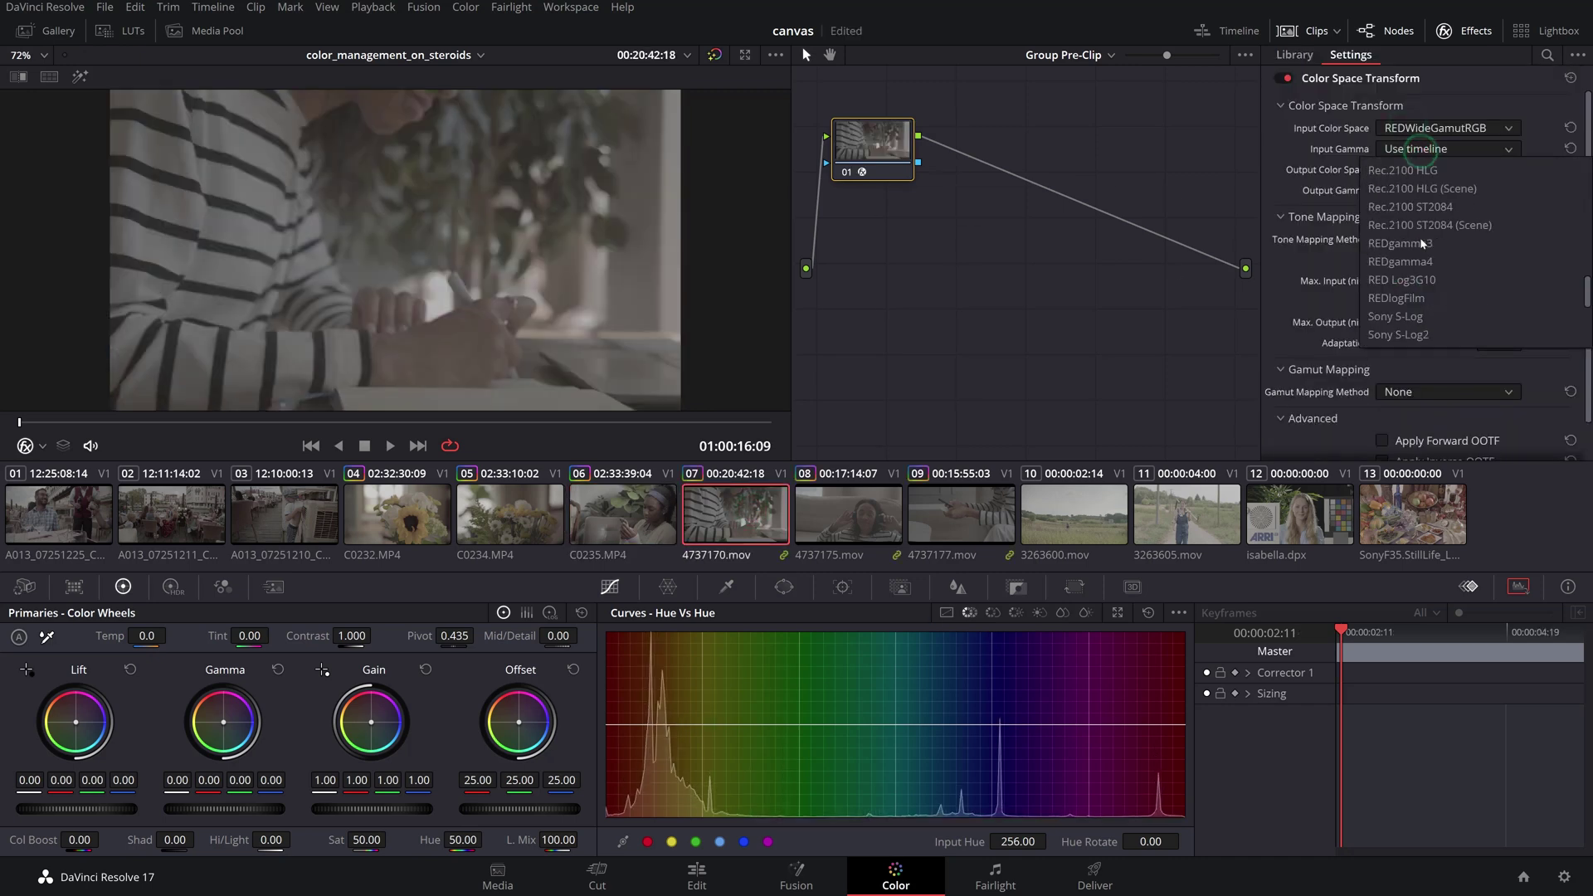
click(1415, 170)
click(1420, 209)
click(1443, 190)
click(1420, 253)
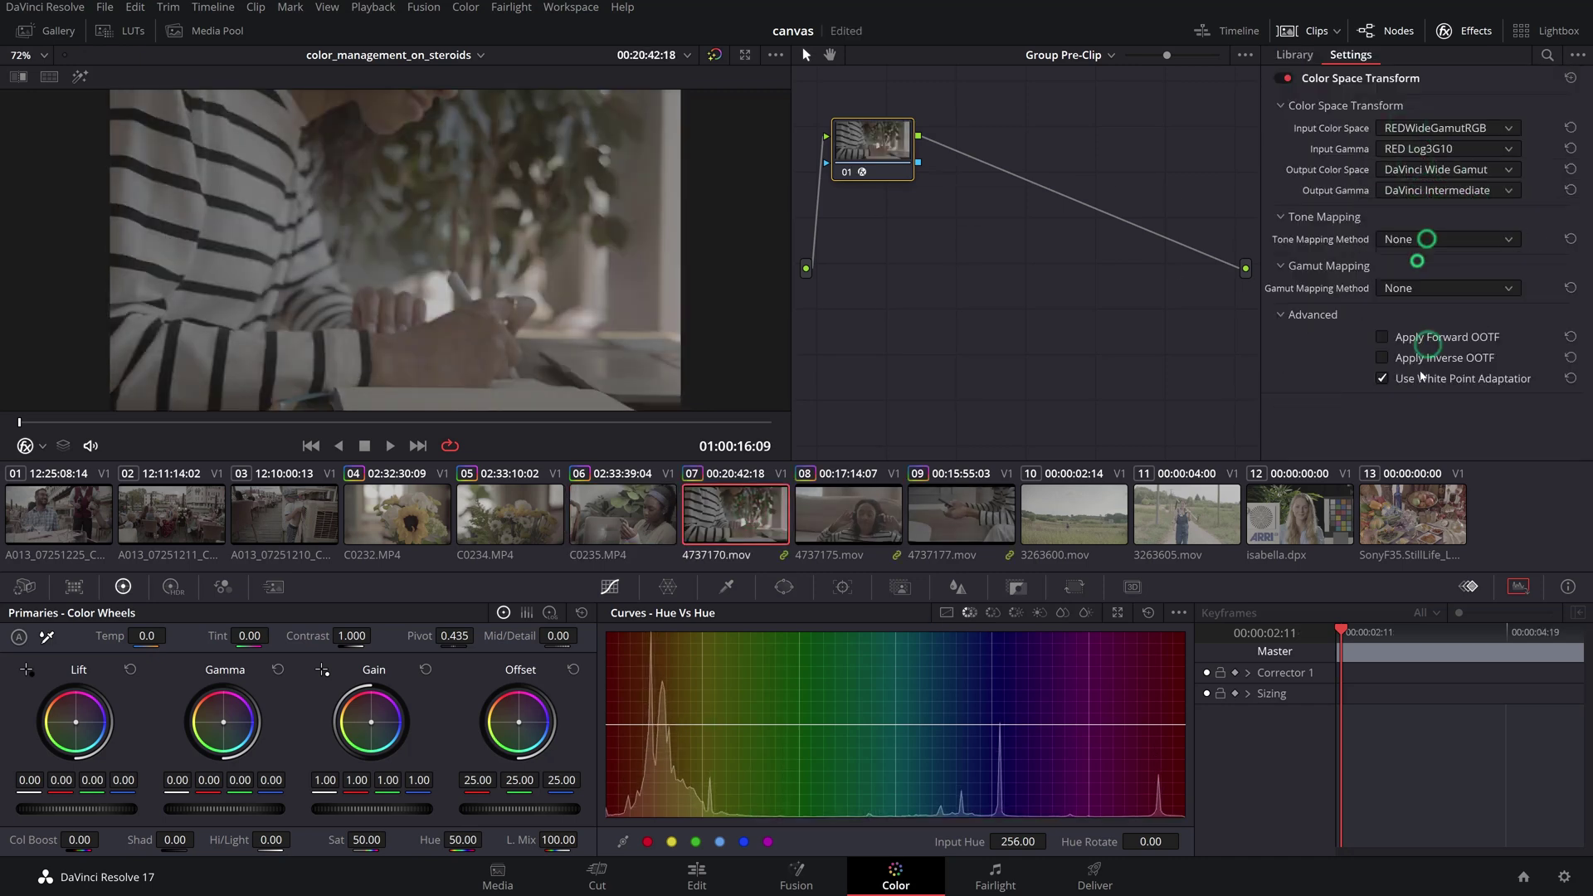
Step: On clip 3263605.mov, add a CST with ARRI Alexa / ARRI LogC input
click(1142, 518)
click(1294, 55)
drag(1336, 273, 871, 145)
click(1415, 128)
click(1410, 190)
click(1415, 149)
click(1410, 207)
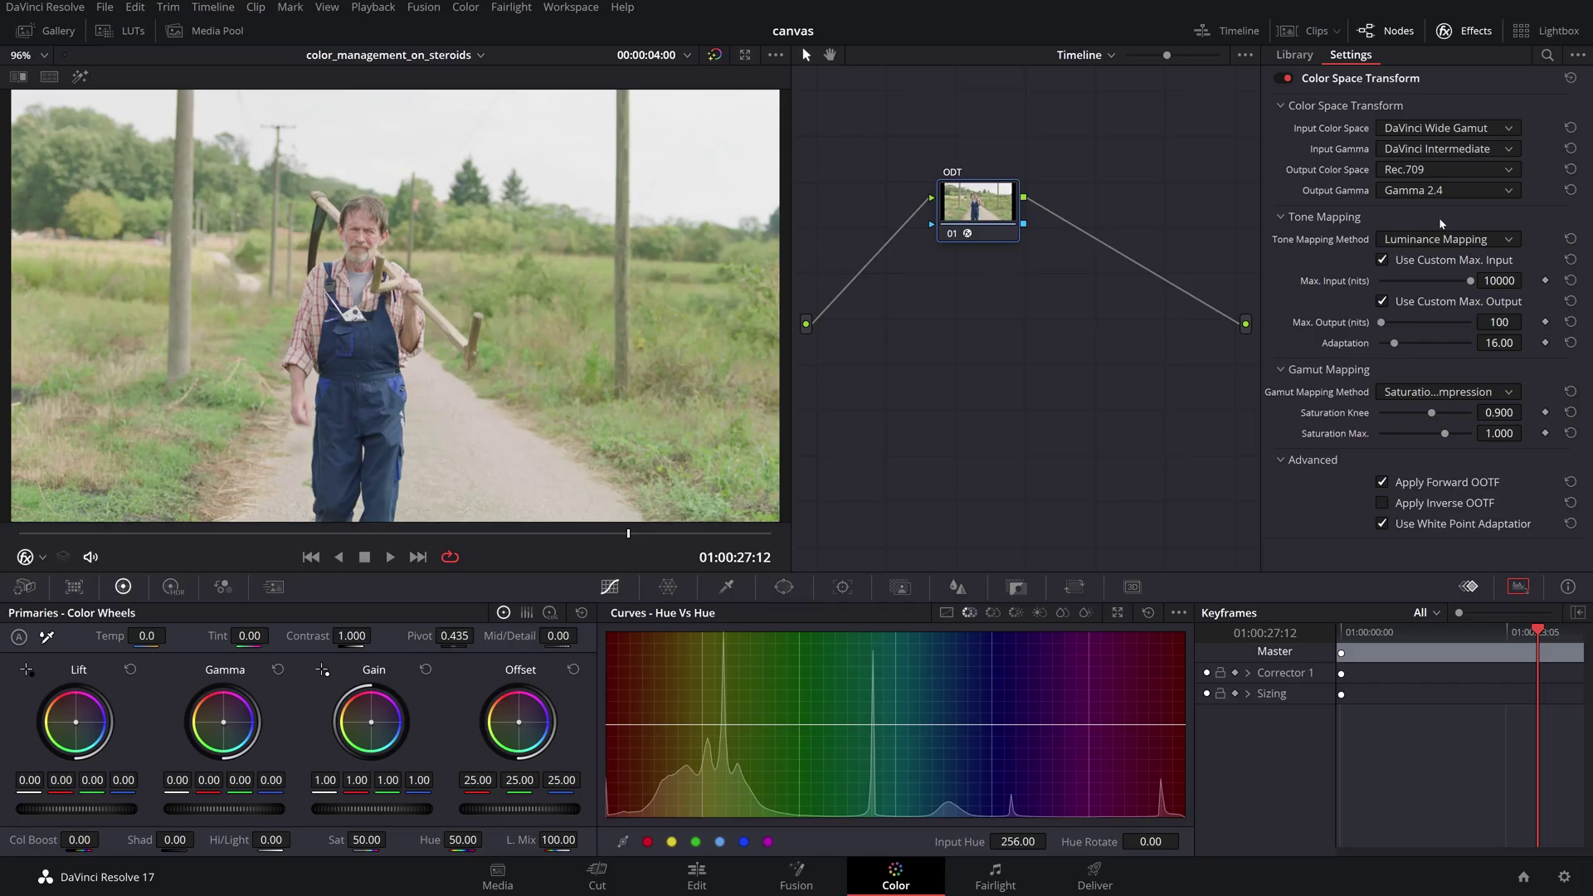
Step: Try the ODT node's CST output as P3-D65 with Gamma 2.6
click(1418, 171)
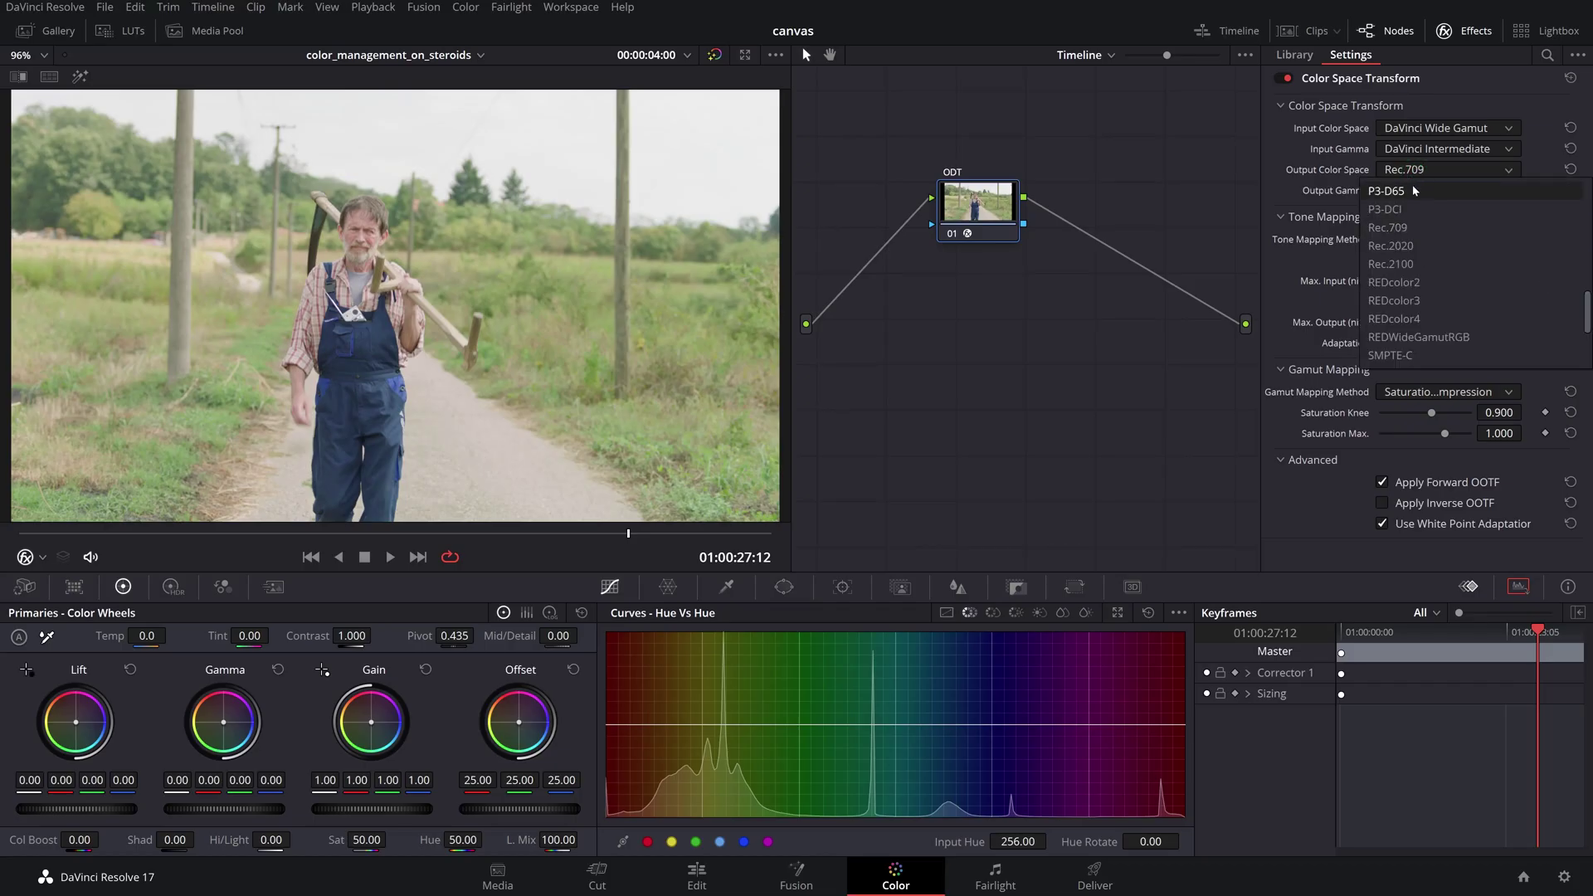
click(1414, 190)
click(1420, 190)
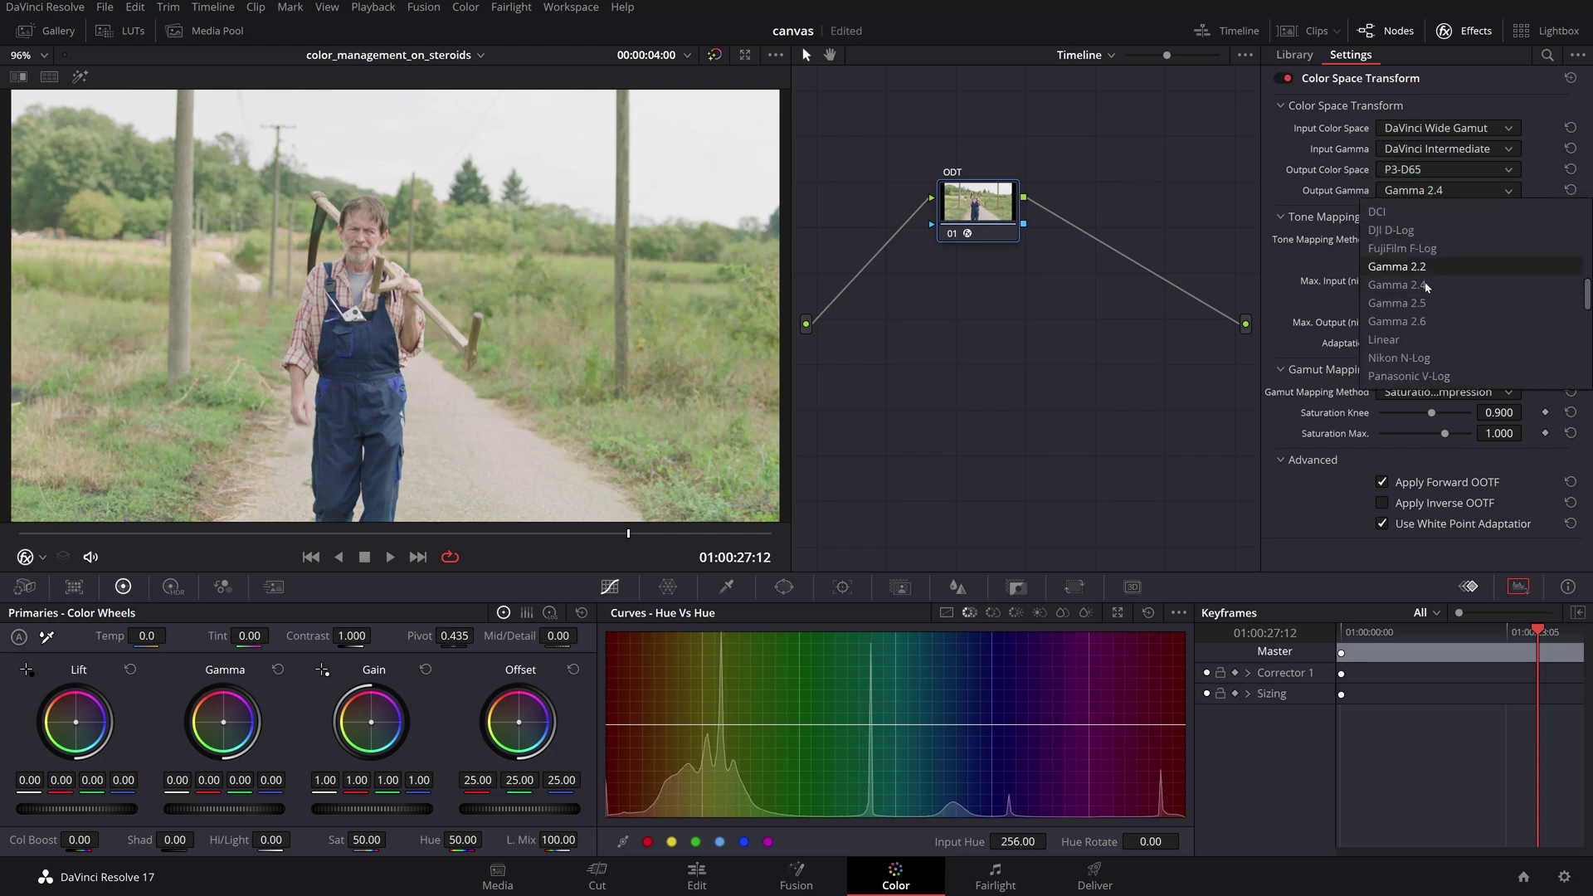
click(1420, 322)
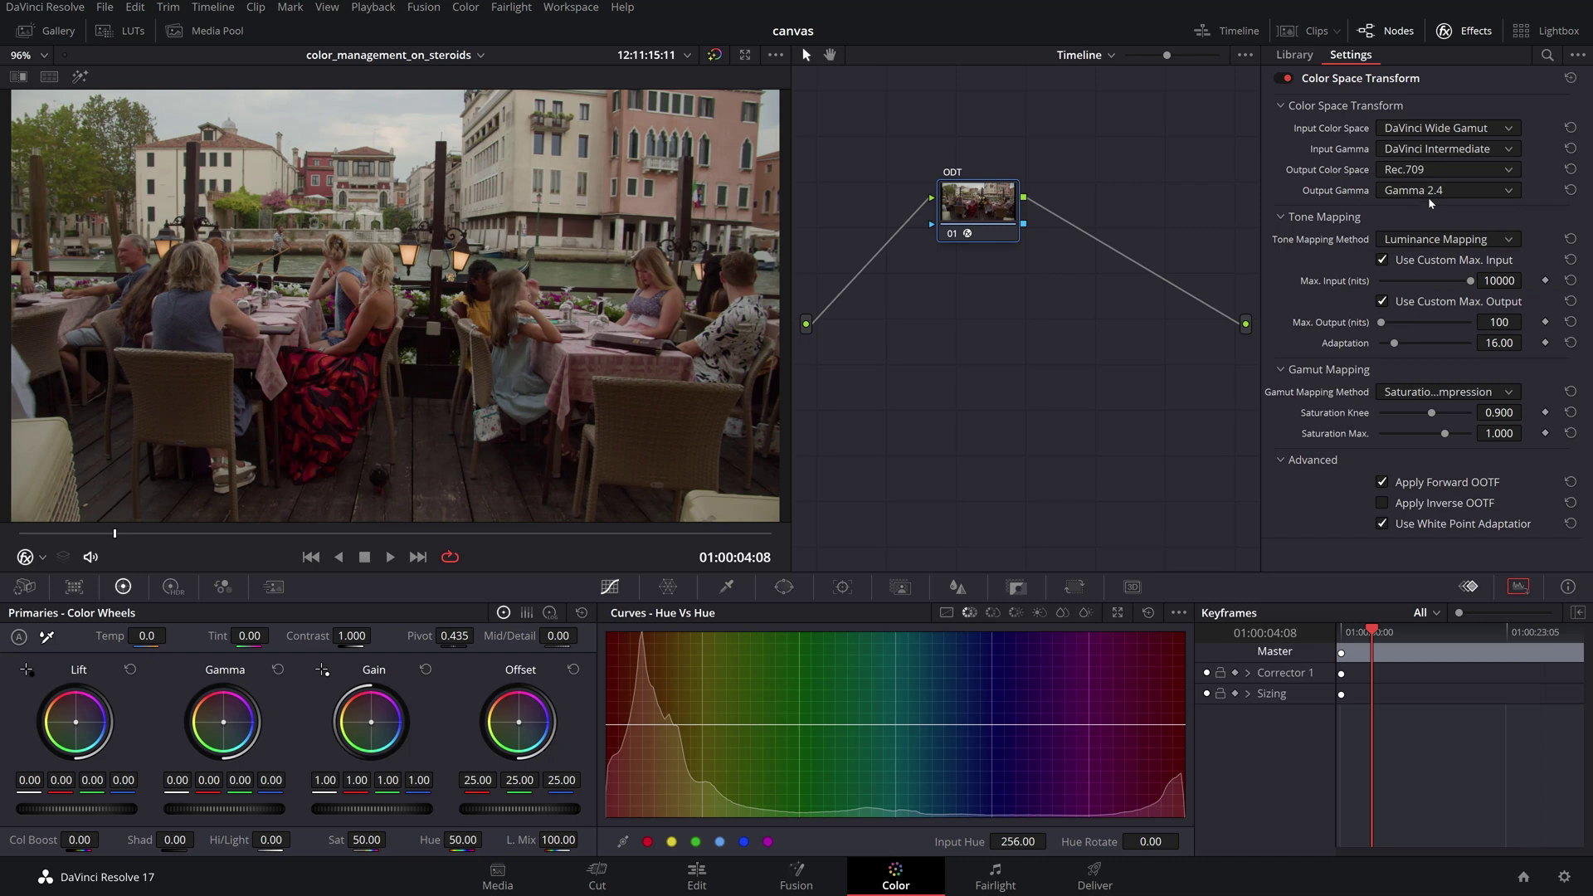
Step: Try the ODT output as Rec.2020 with ST2084 800 nit gamma
click(1422, 170)
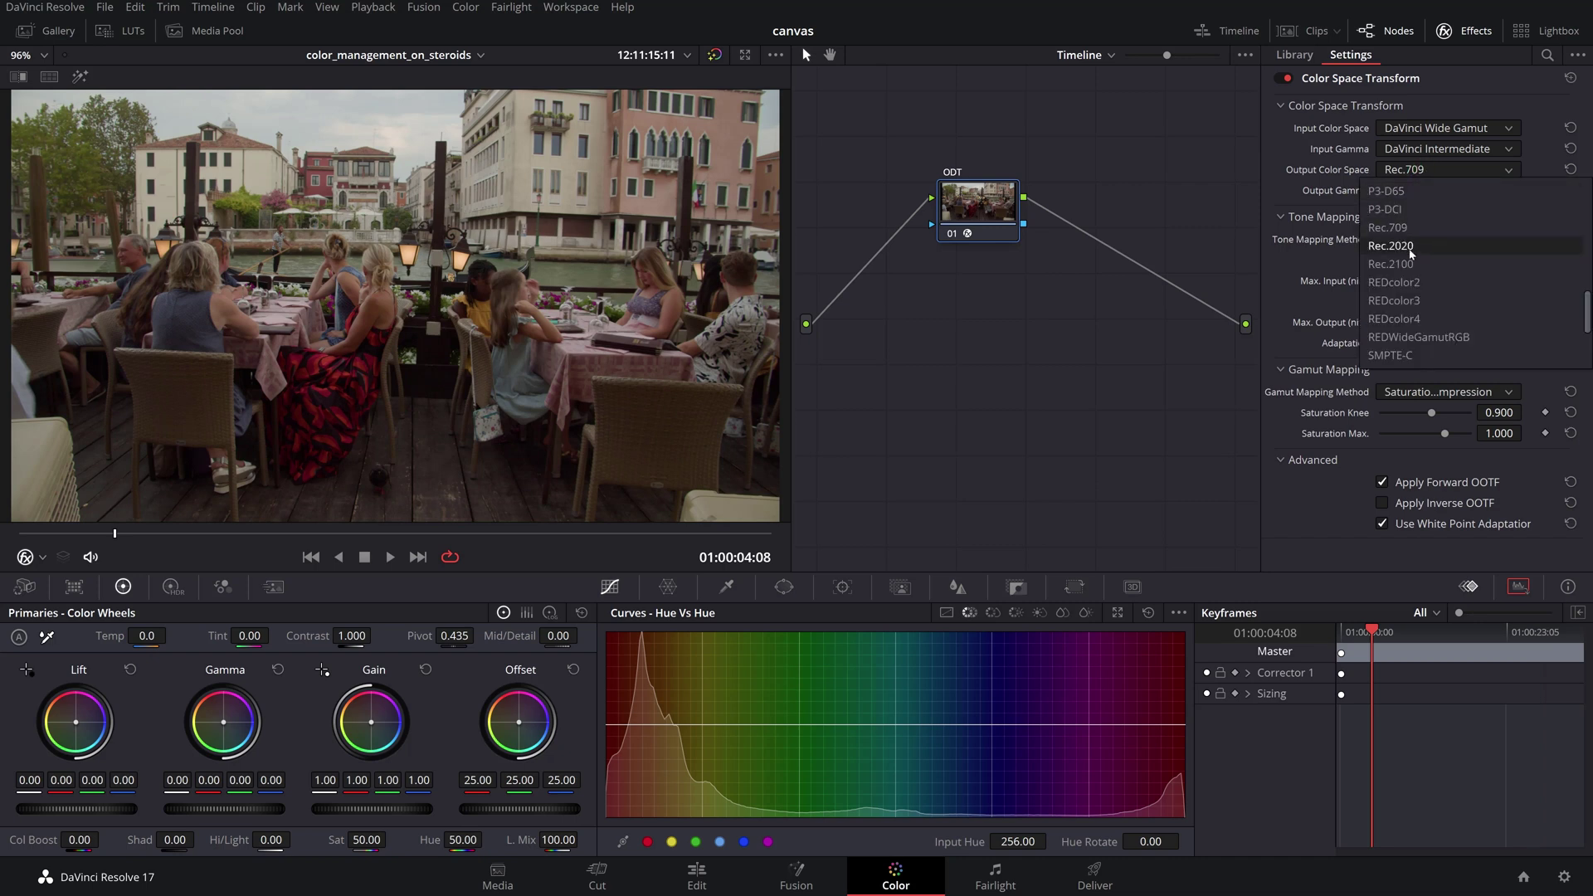
click(1411, 247)
click(1416, 192)
scroll(1411, 290, down, 3)
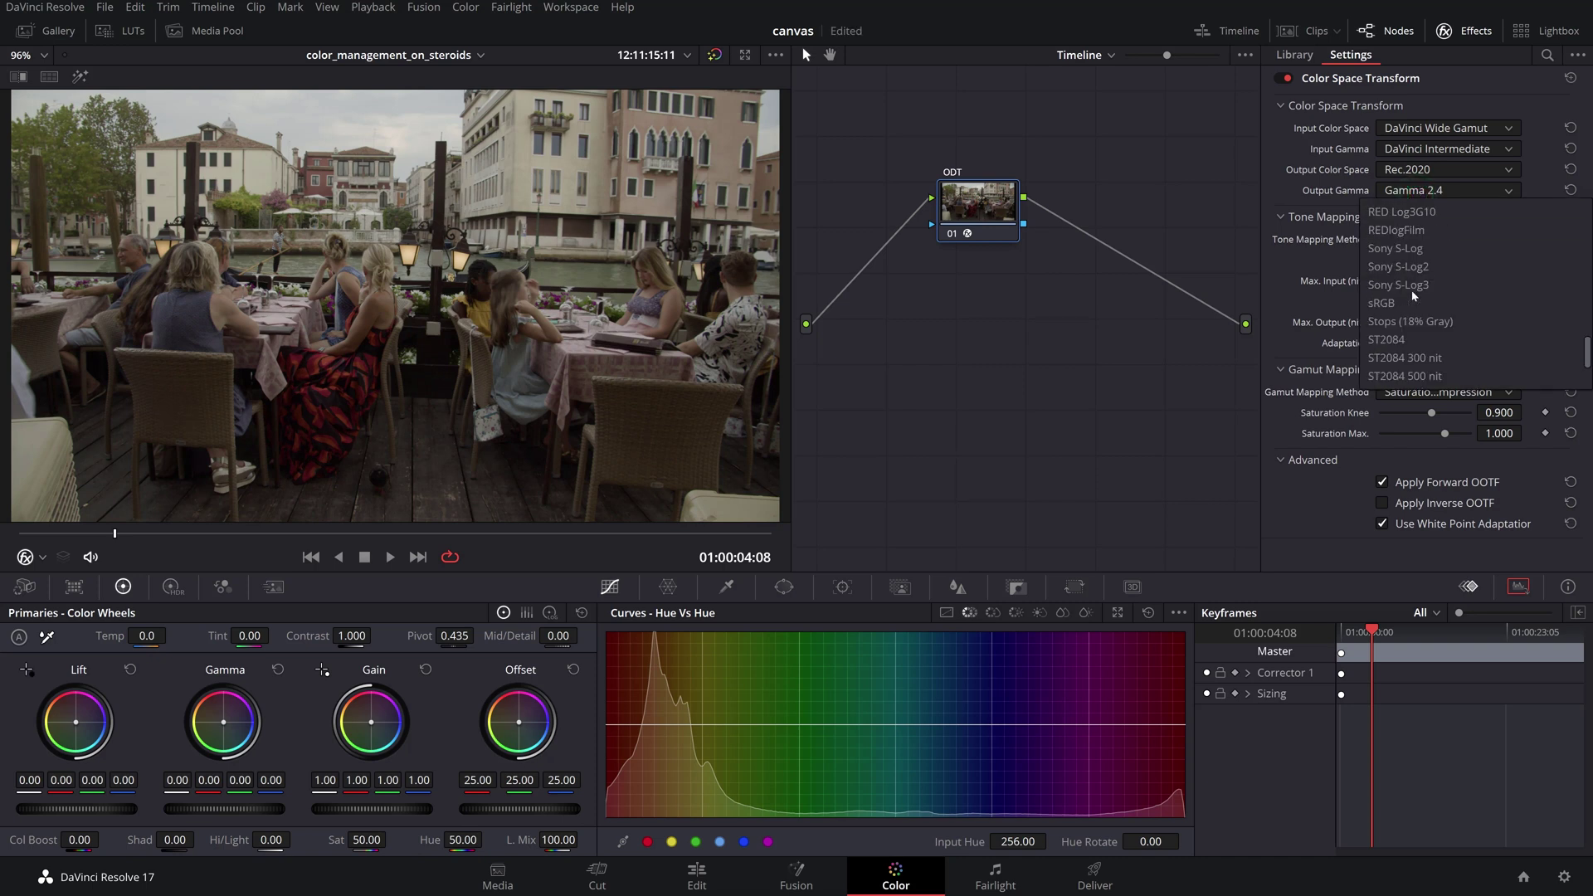
scroll(1411, 290, down, 2)
click(1410, 299)
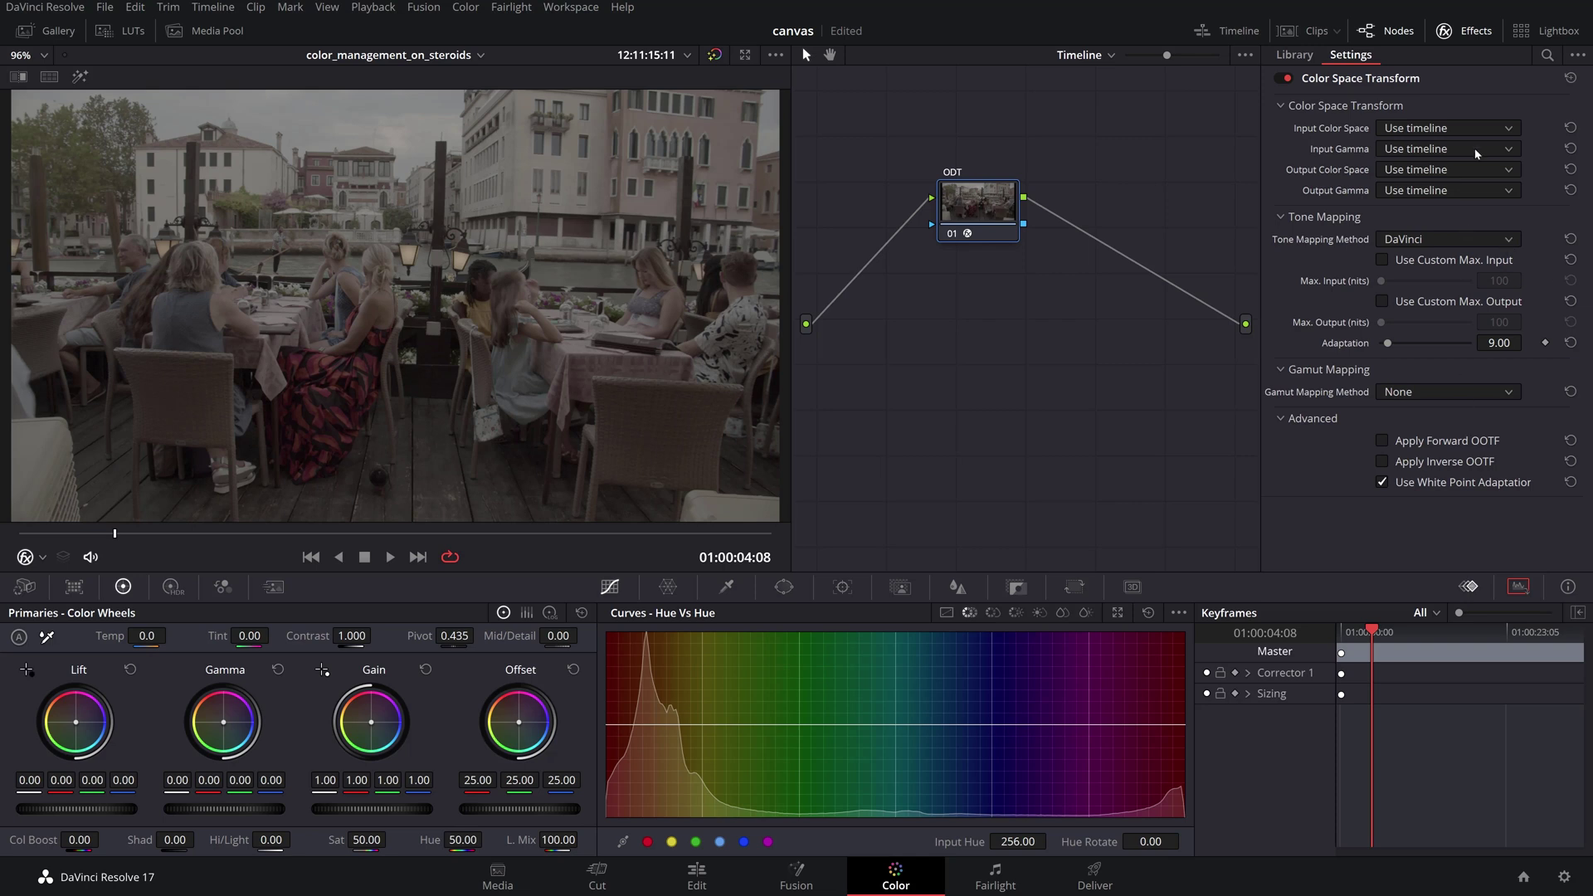
Step: Set the ODT CST from DaVinci Wide Gamut/Intermediate to Rec.709 Gamma 2.4
click(1462, 130)
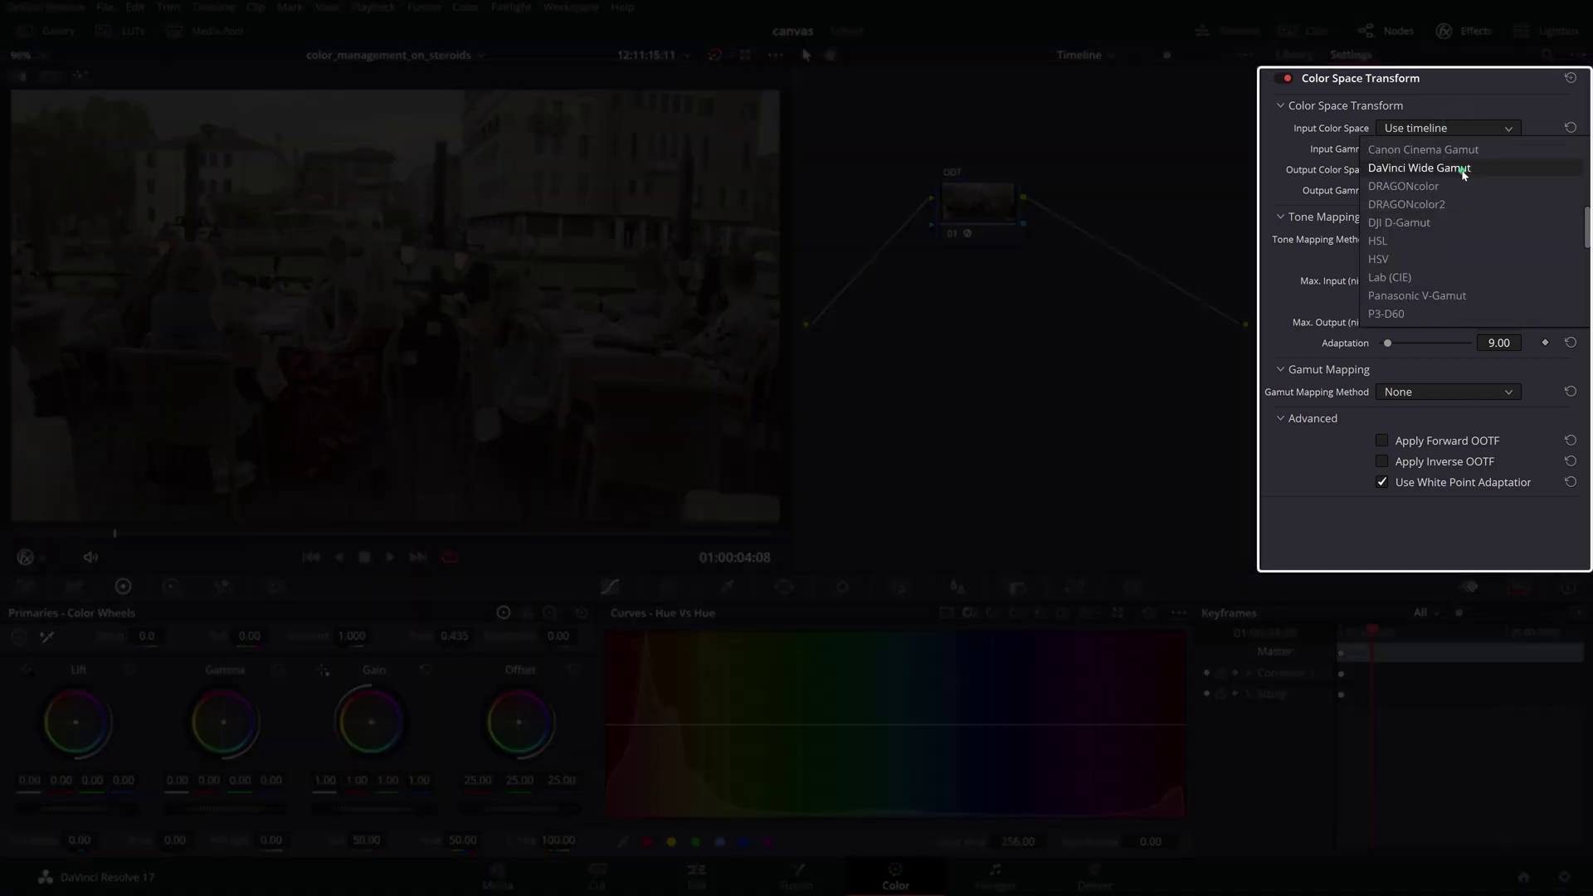
click(1462, 165)
click(1455, 149)
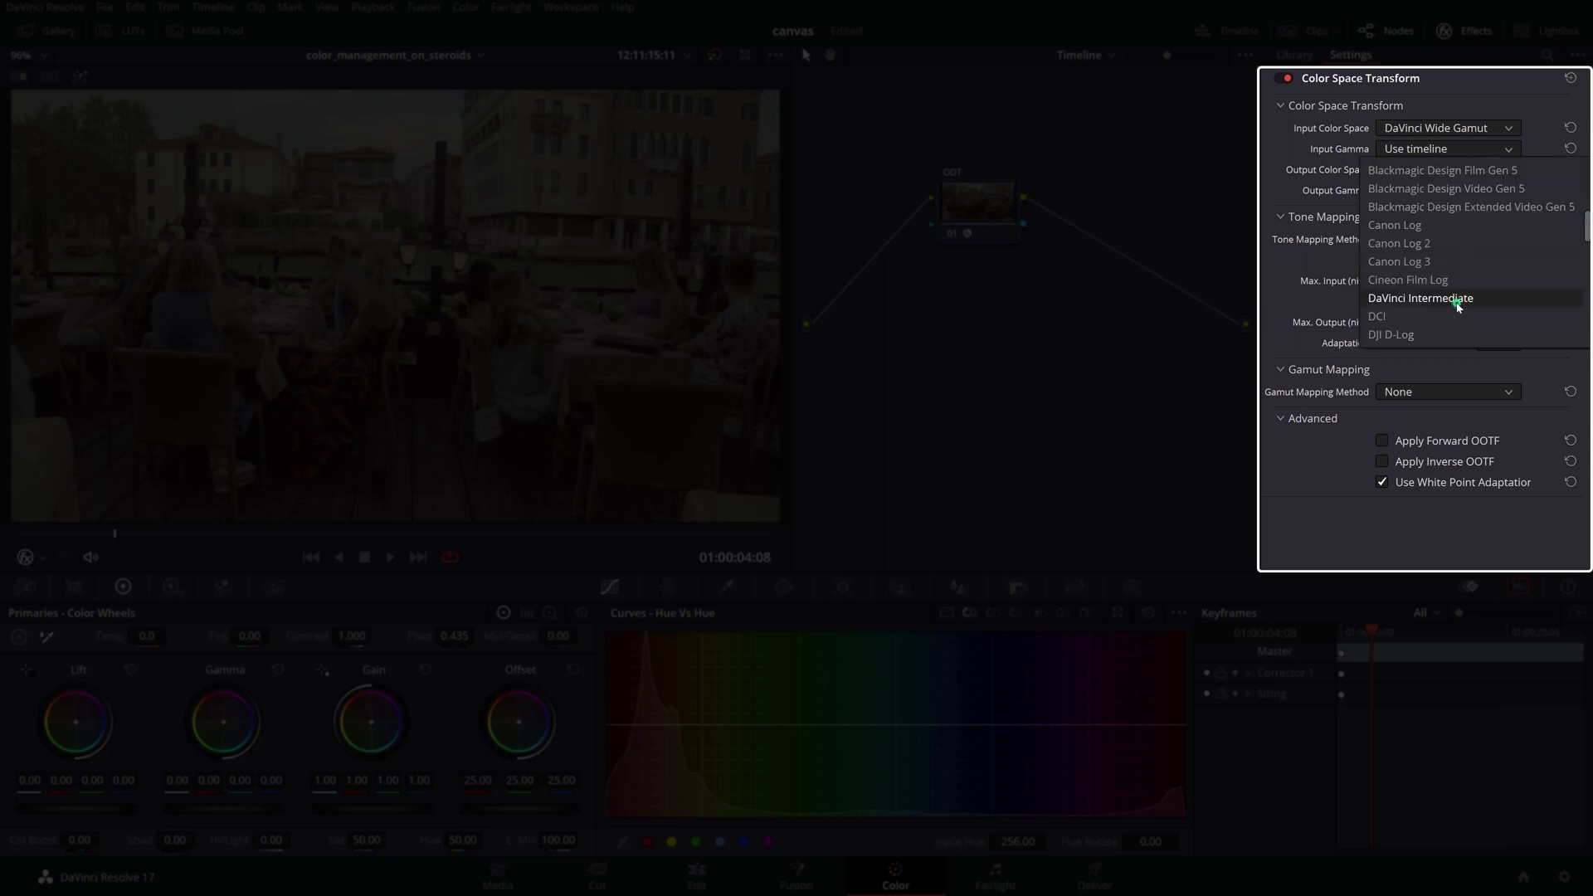
click(1457, 299)
click(1444, 171)
scroll(1436, 249, down, 5)
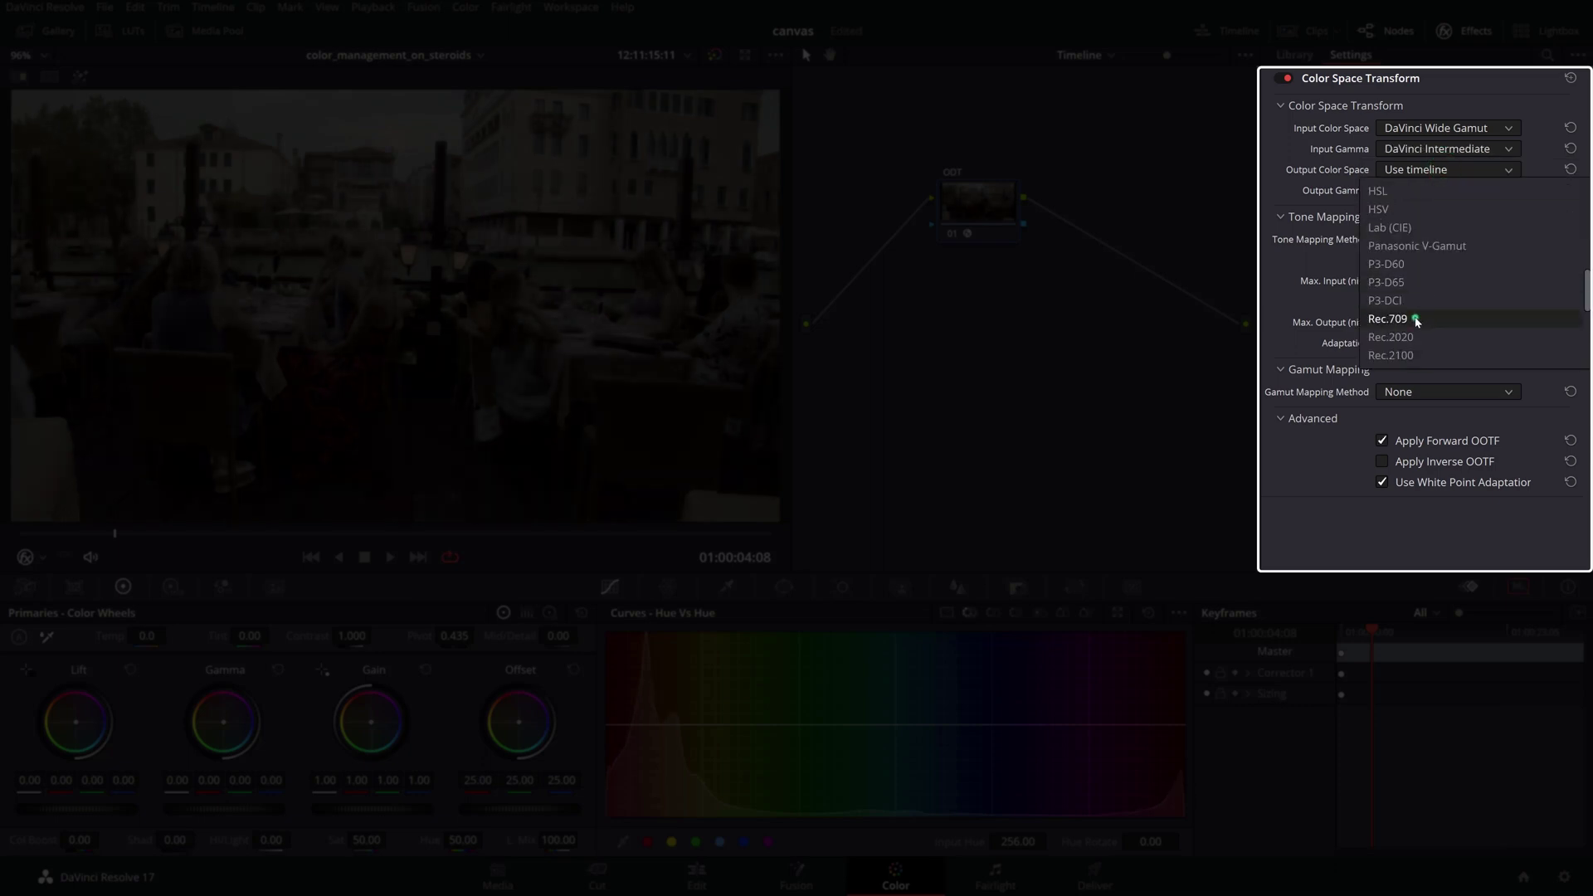
click(1436, 314)
click(1429, 193)
scroll(1429, 282, down, 3)
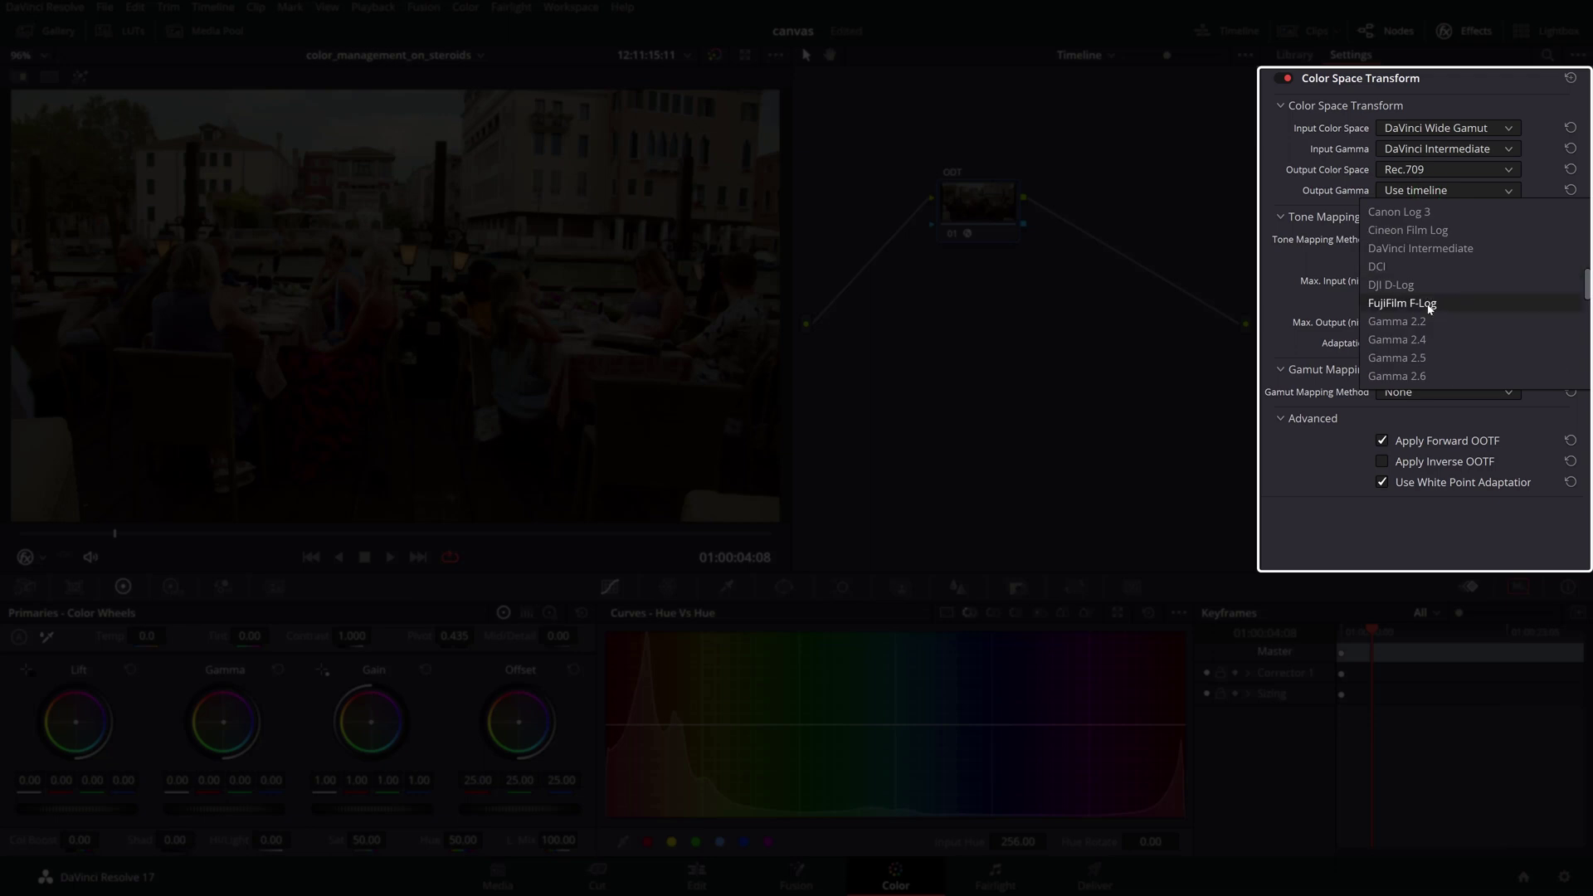
click(1422, 335)
Step: Use Luminance Mapping with custom max 10000/100 nits and Saturation Compression gamut mapping
click(1431, 240)
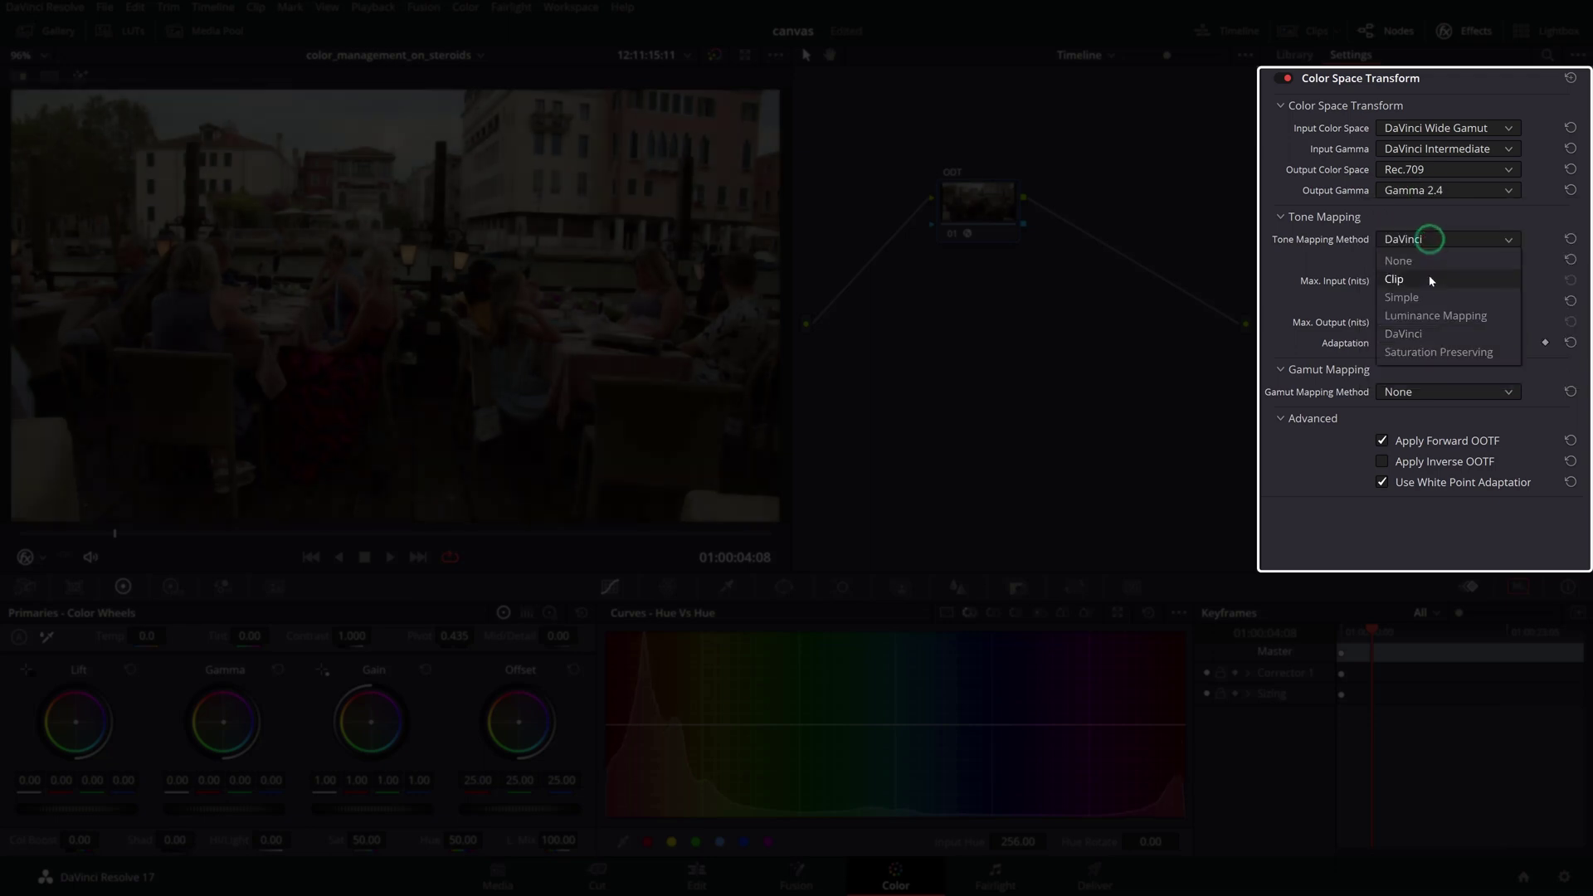
click(1418, 315)
click(1416, 263)
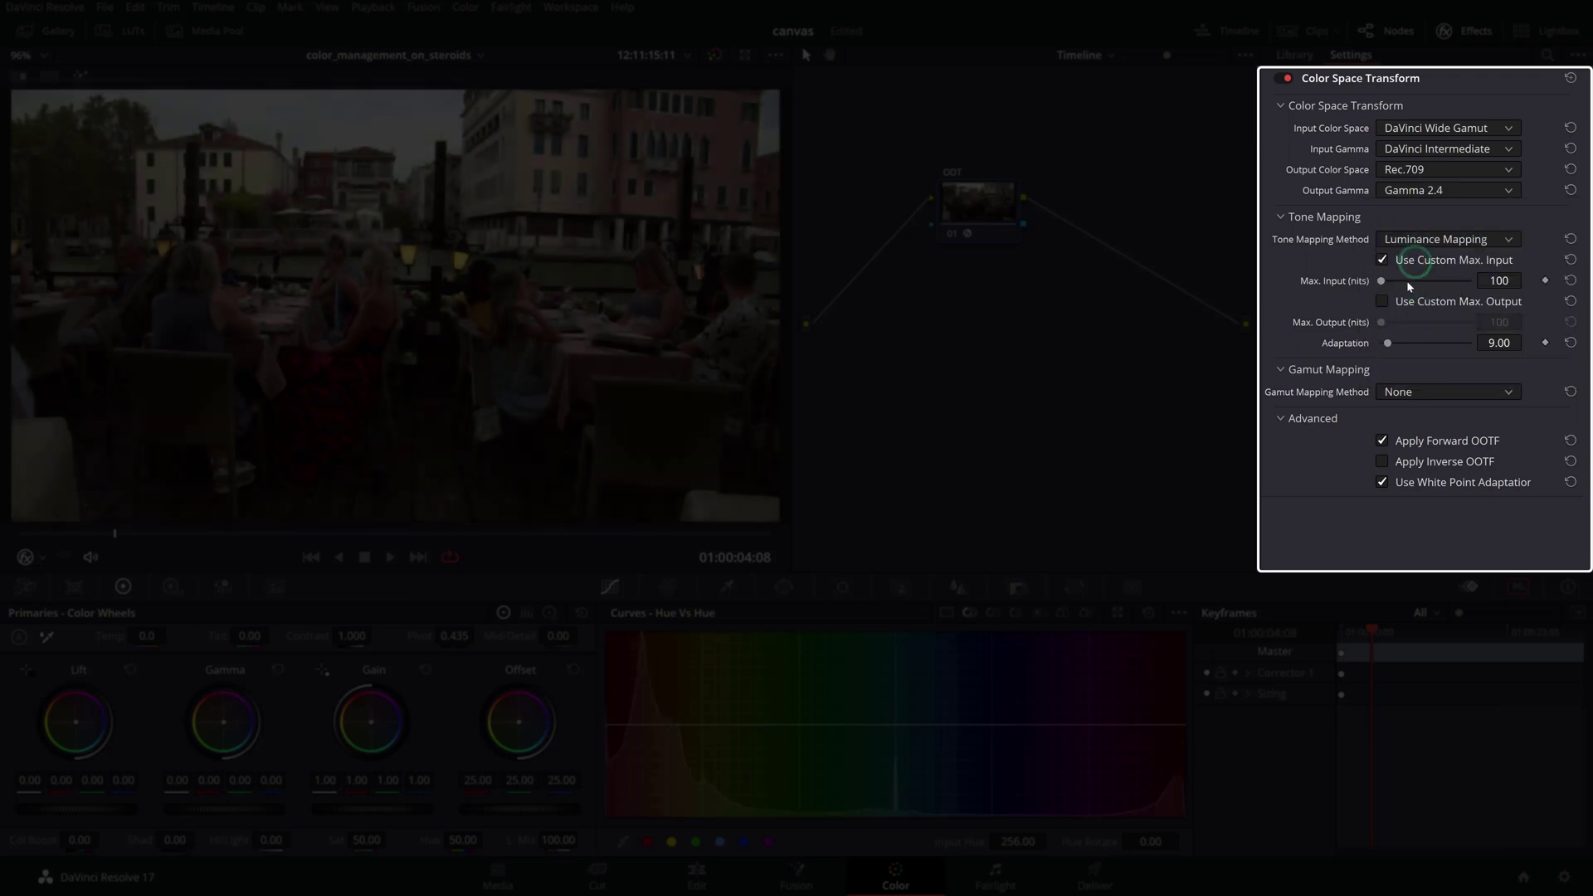
drag(1406, 280, 1503, 285)
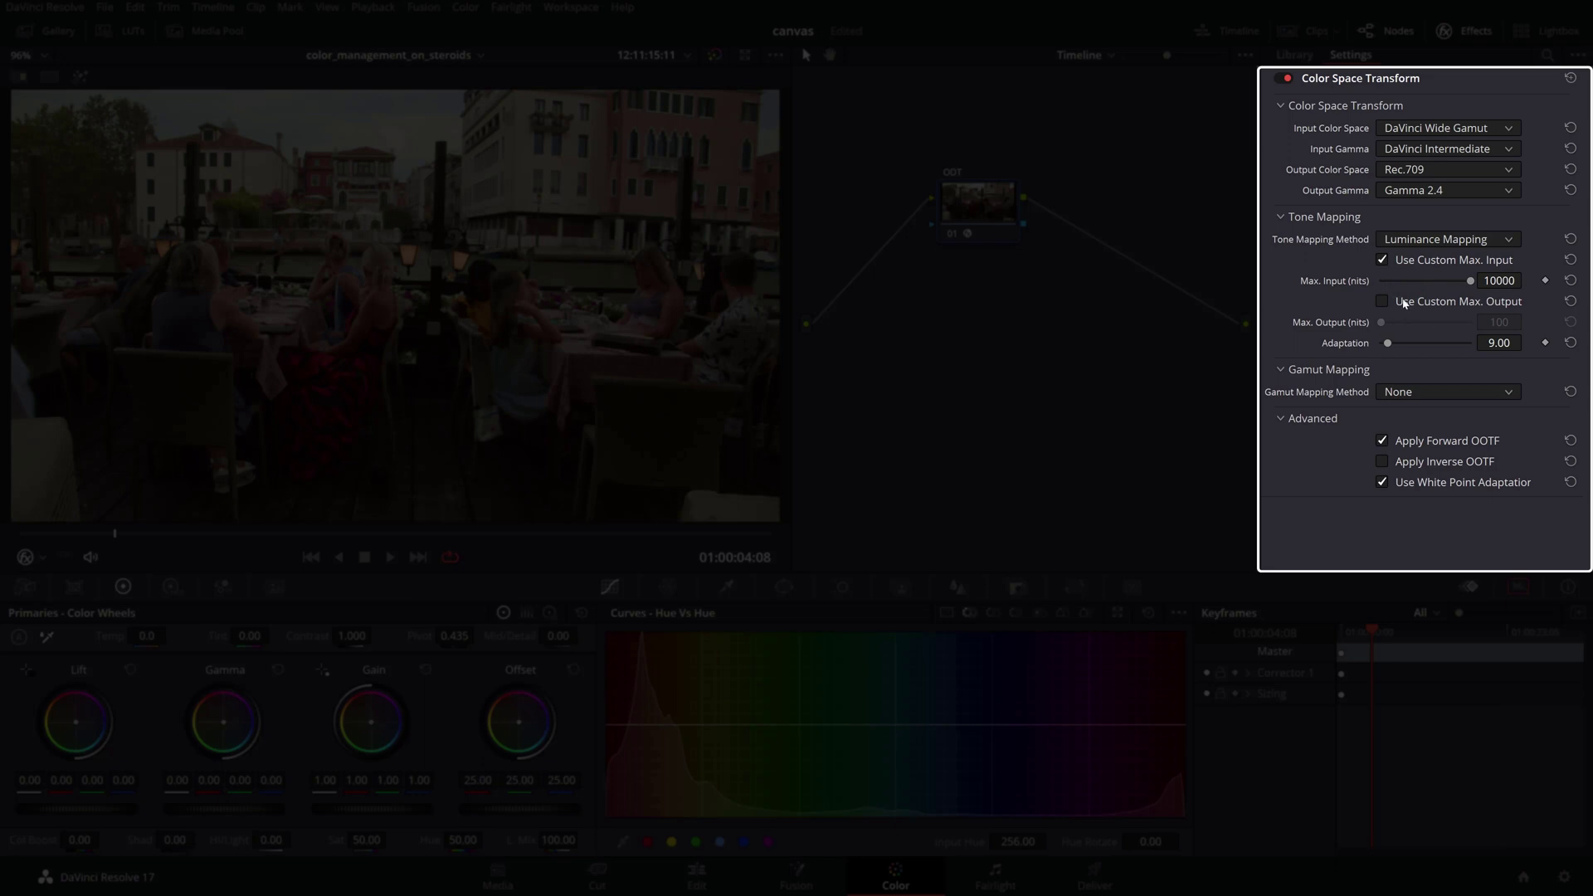
click(1402, 303)
click(1414, 393)
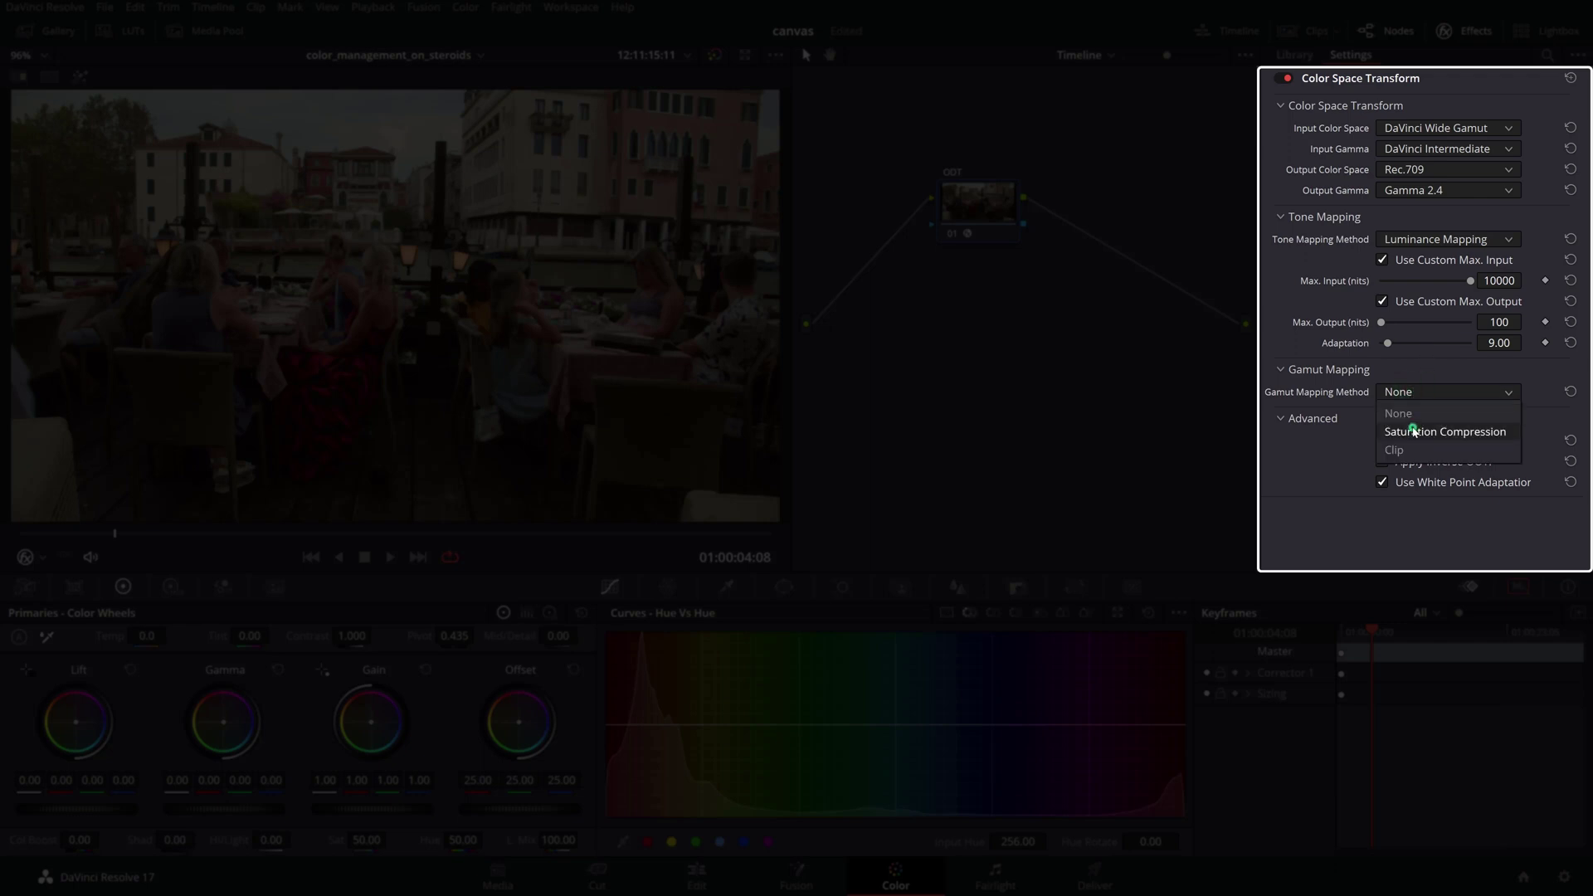
click(1414, 430)
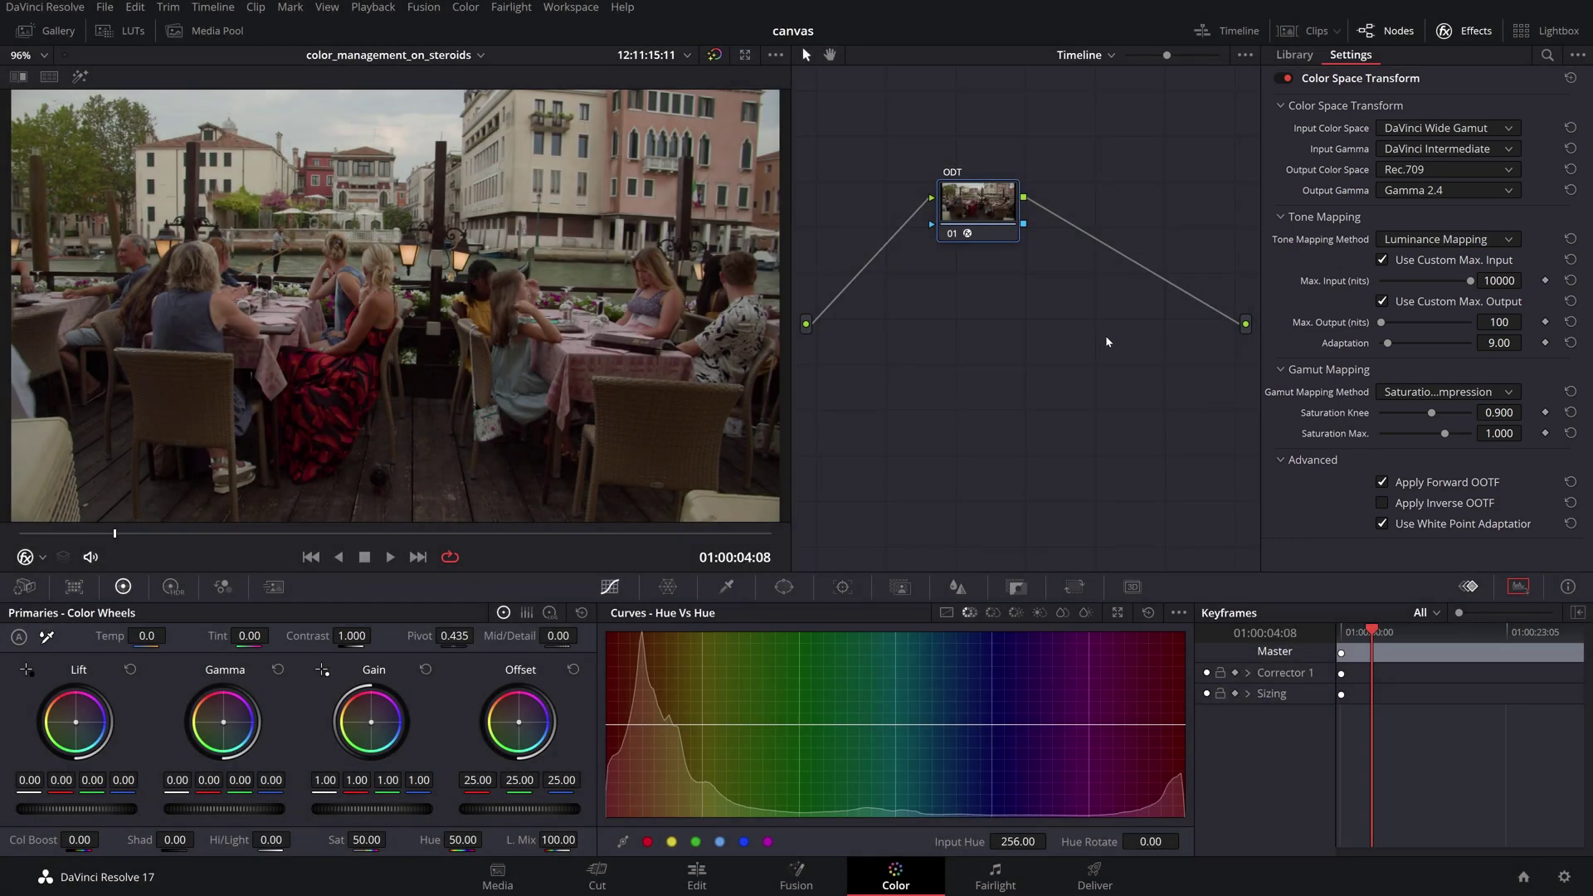
Step: Build serial nodes on the clip's graph, raising contrast to 1.108 with pivot 0.345
click(1099, 56)
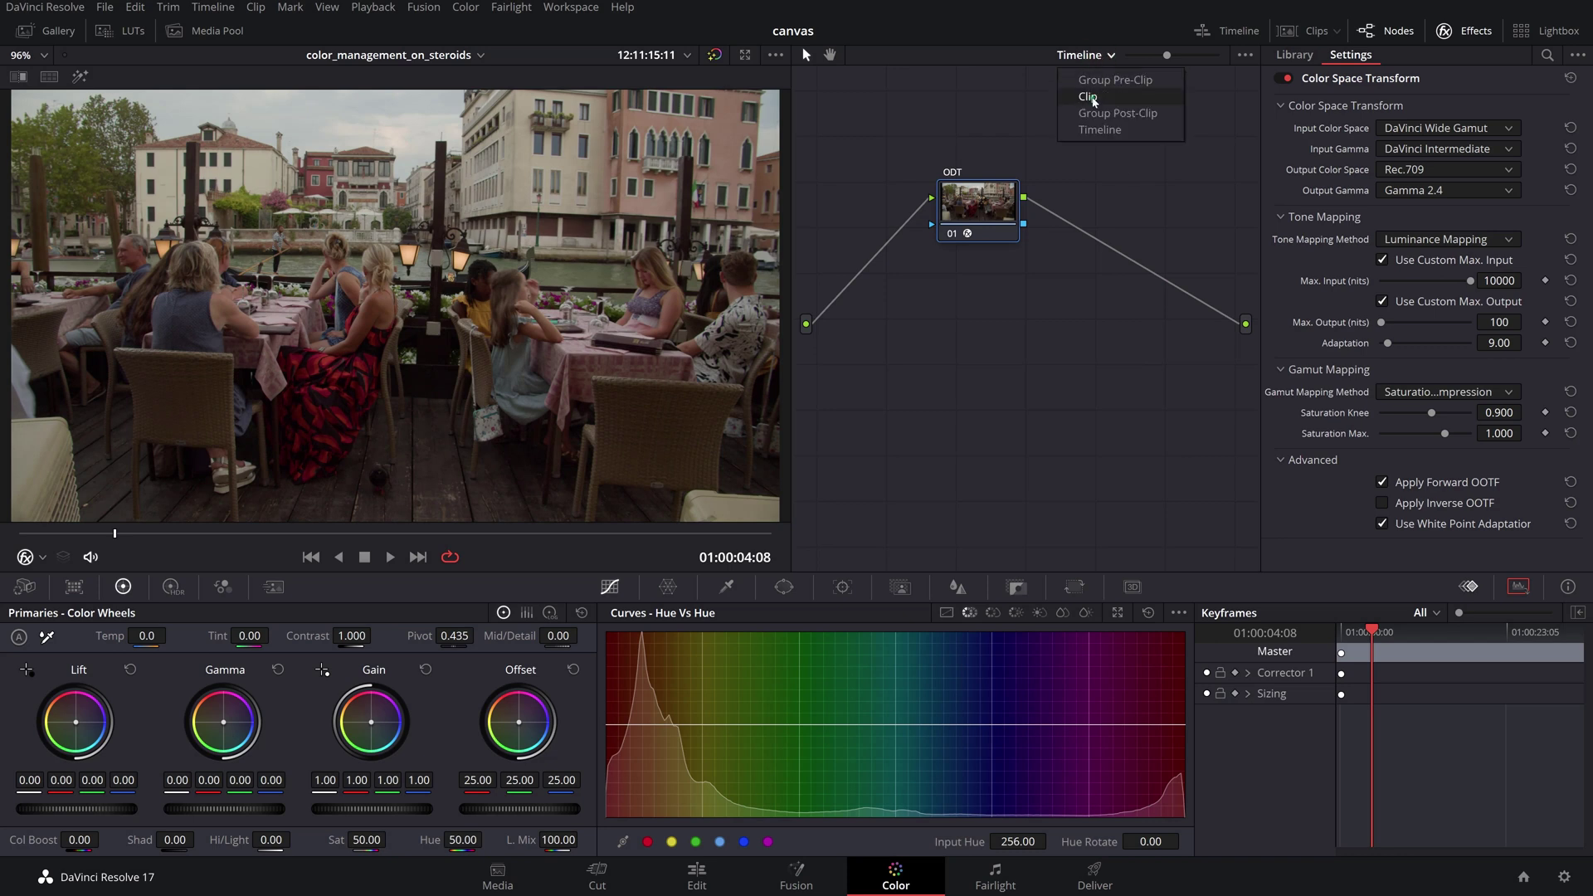
click(1093, 101)
drag(871, 141, 901, 207)
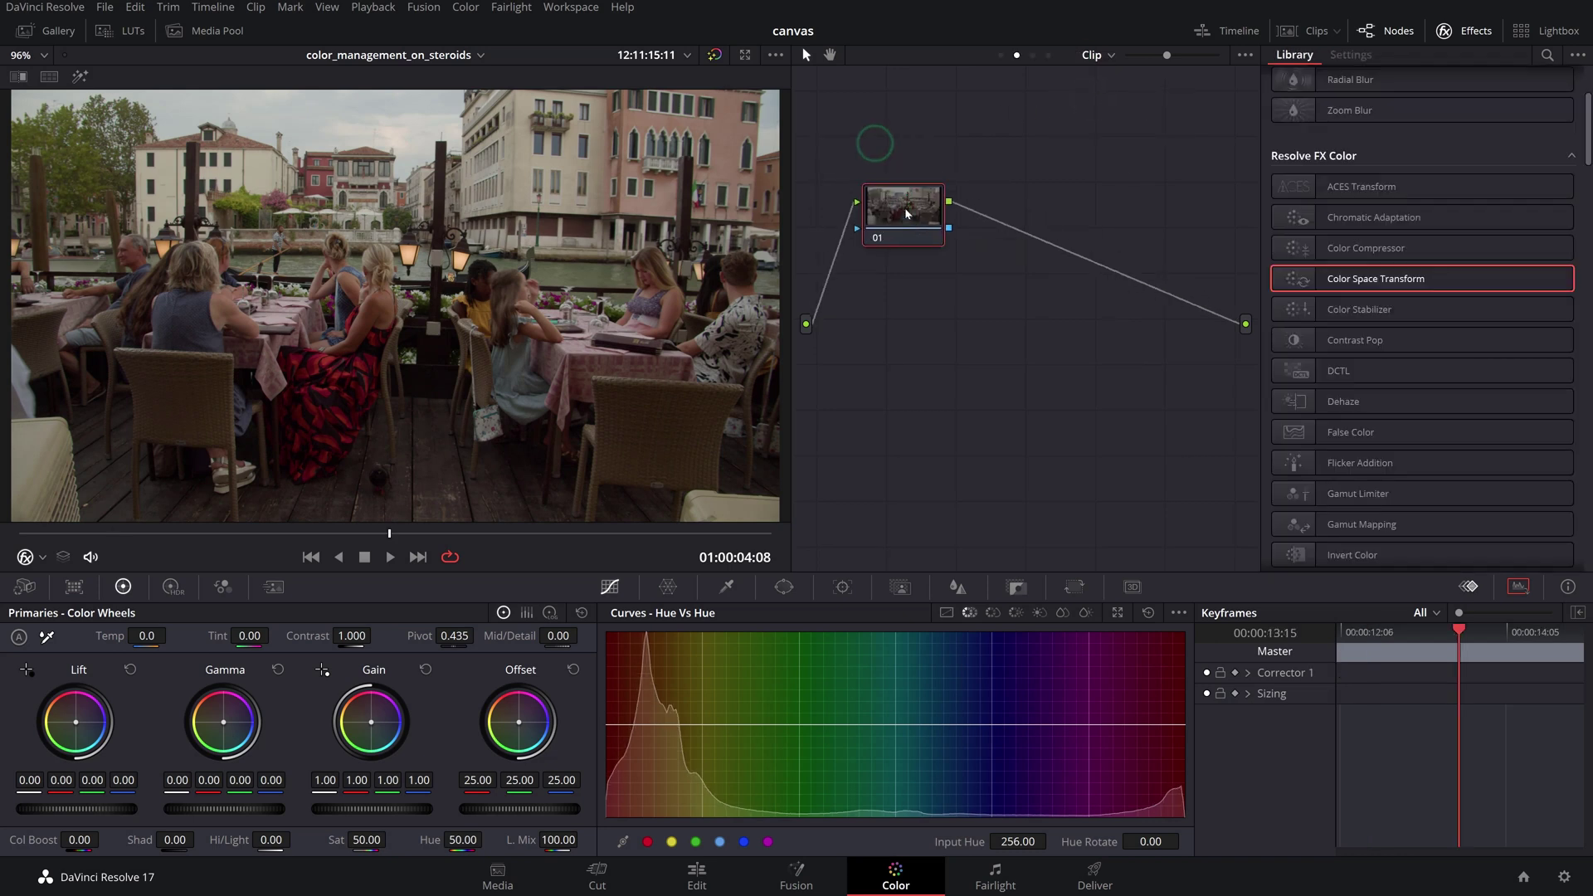
click(171, 586)
key(alt+s)
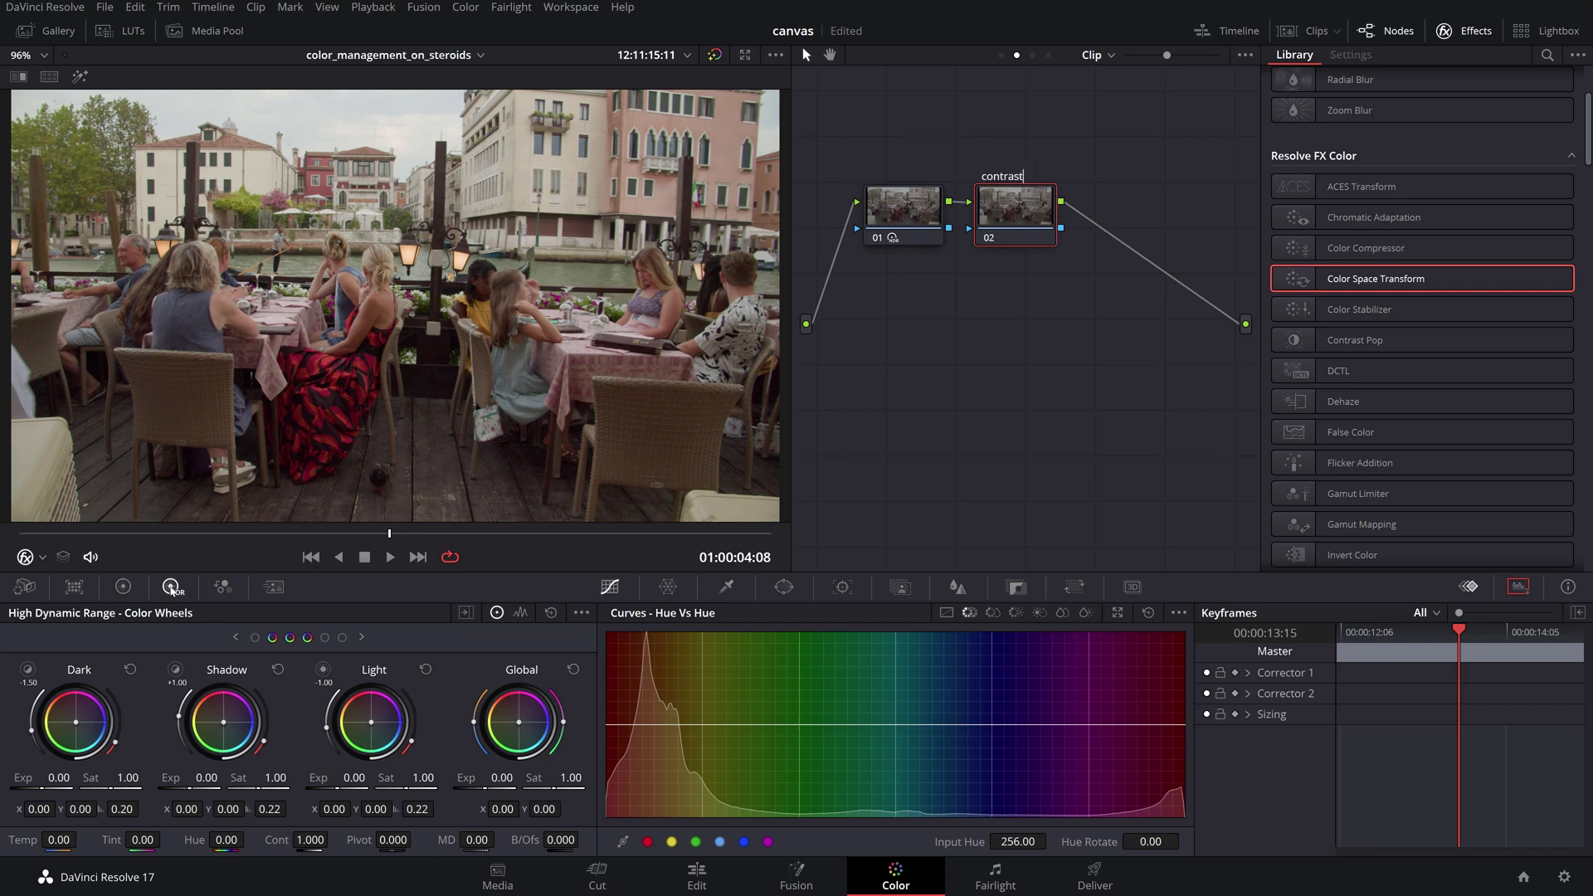
click(123, 586)
click(252, 636)
drag(352, 635, 444, 636)
click(390, 557)
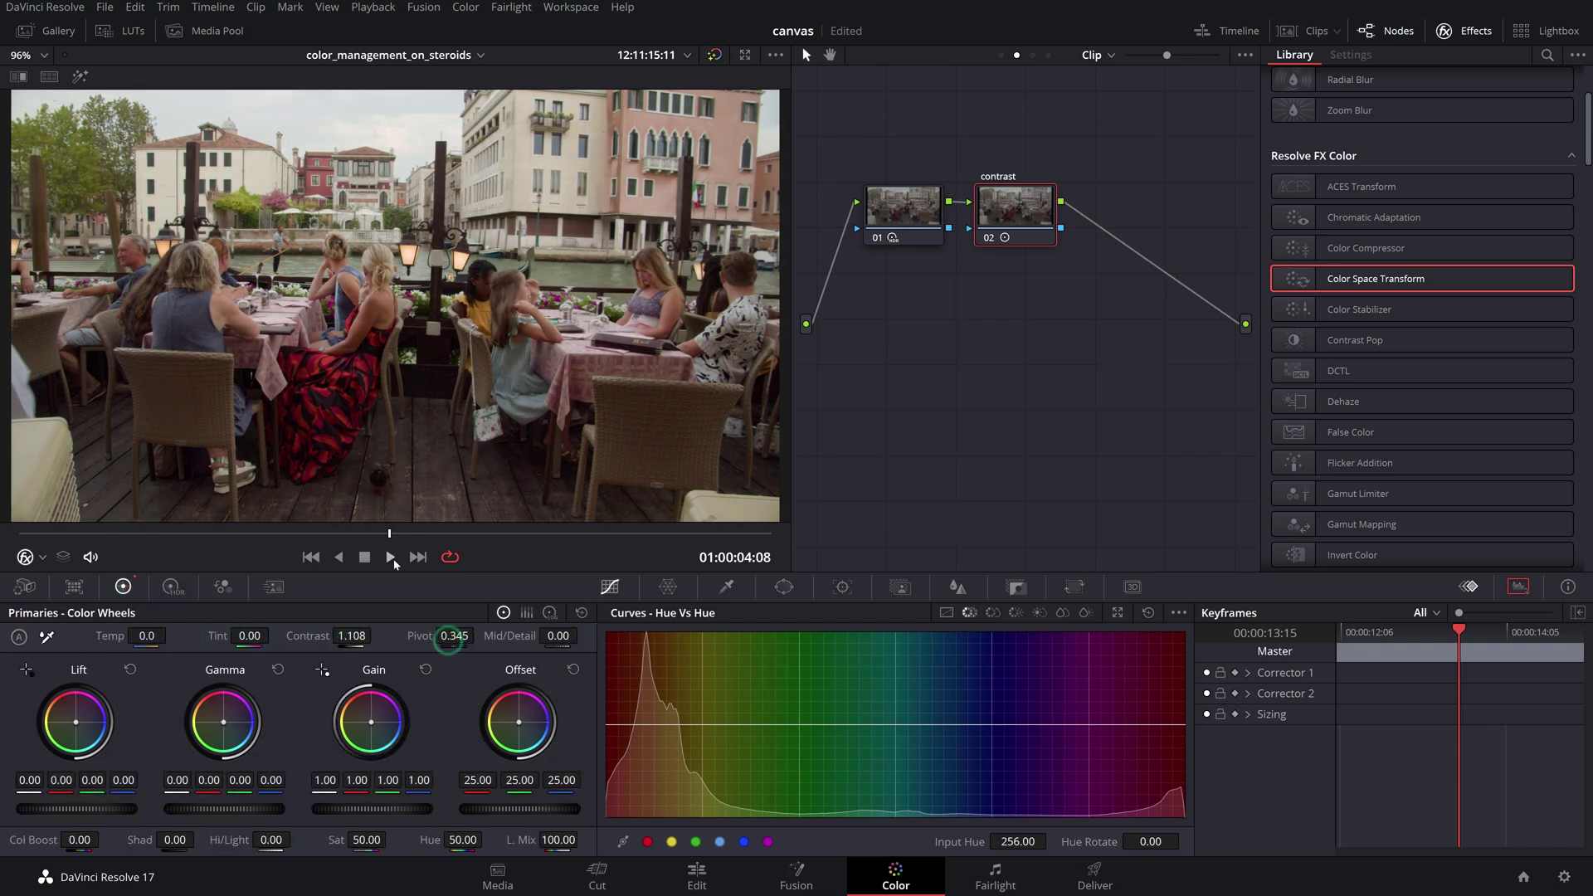
key(alt+s)
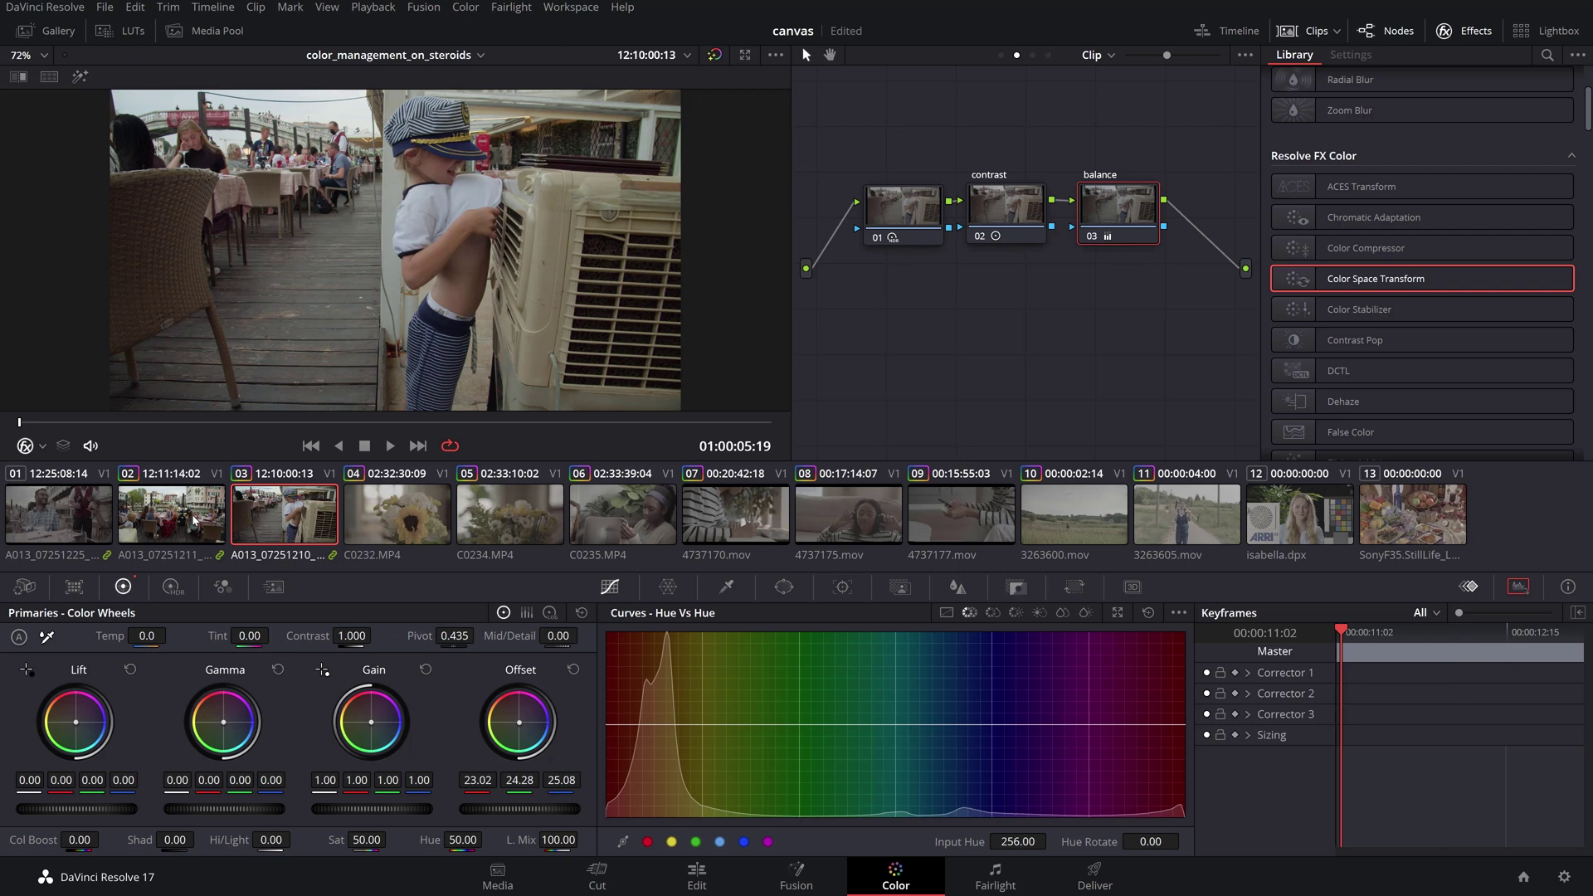
Step: Paste the three-node grade onto clip 01 and the sunflower clip 04
click(73, 516)
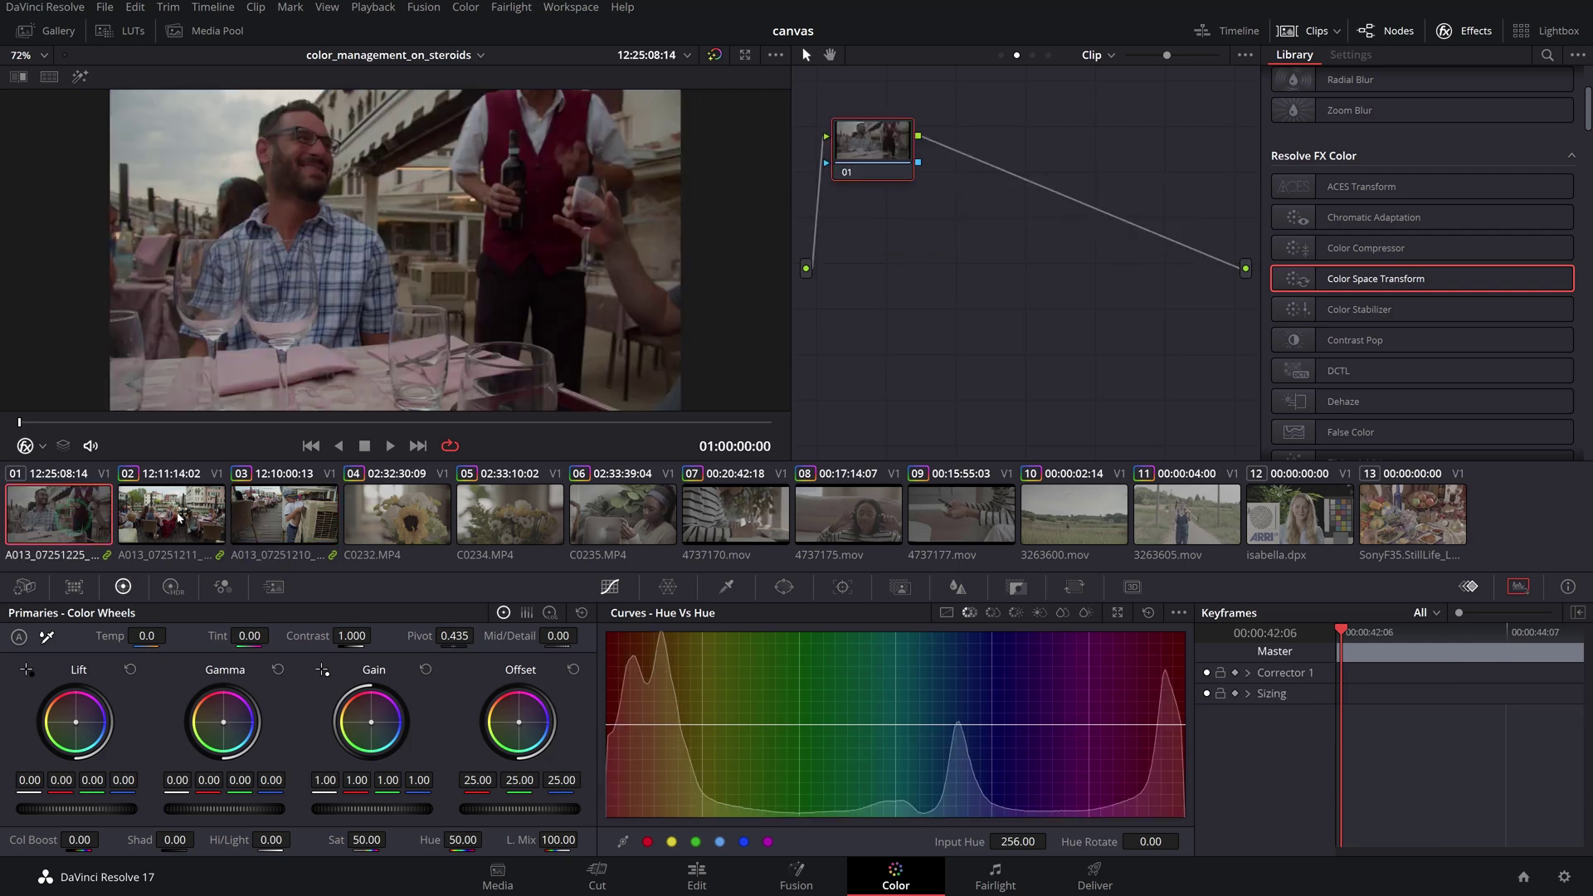
key(ctrl+v)
click(396, 510)
key(ctrl+v)
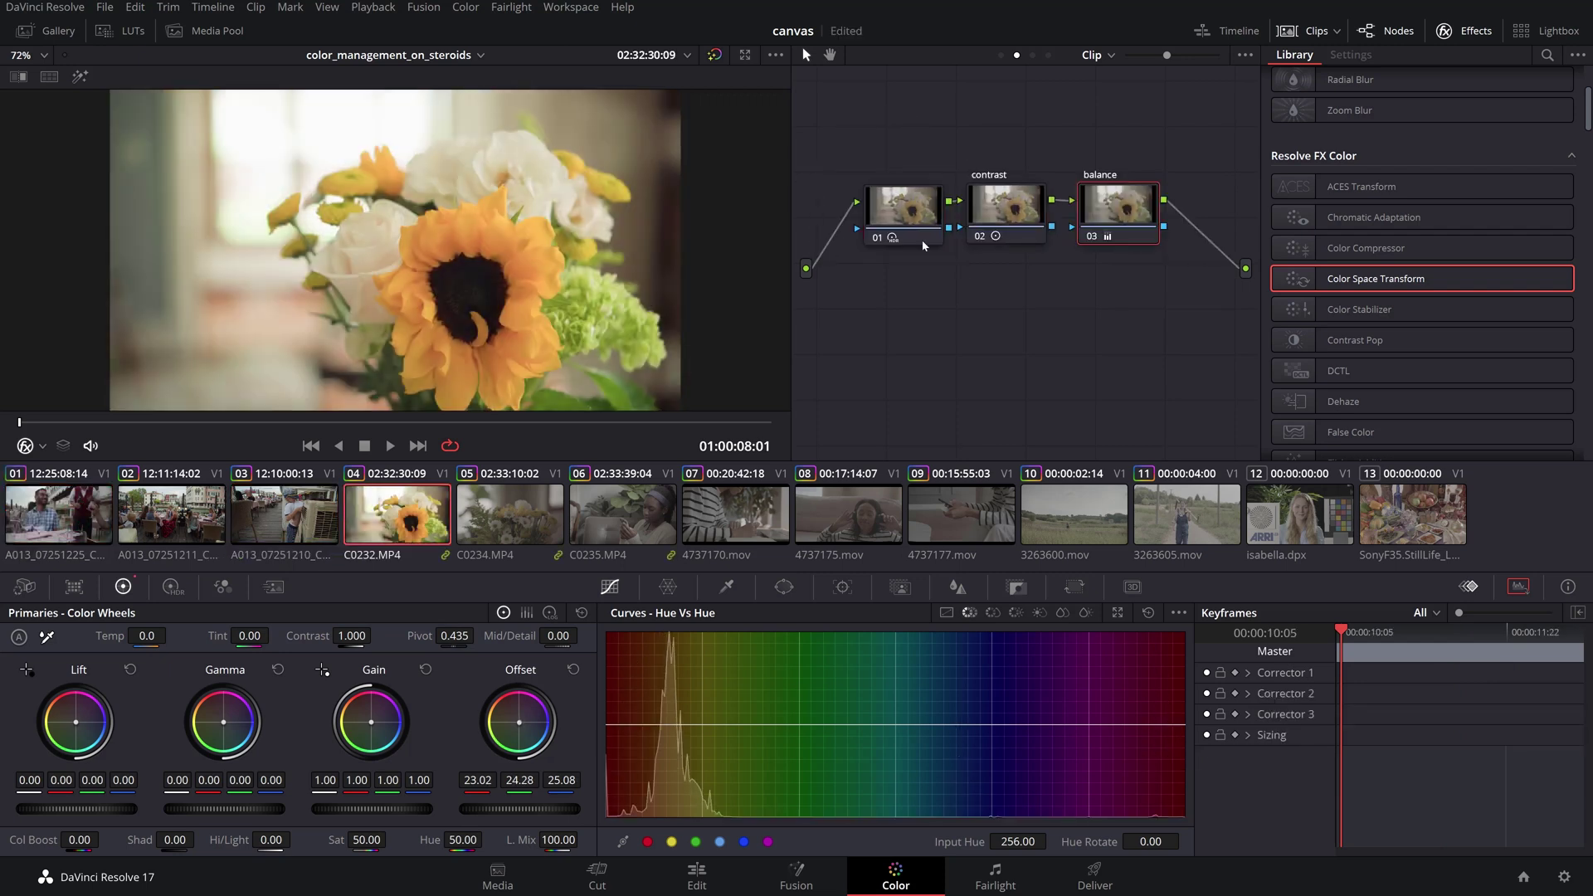
click(170, 586)
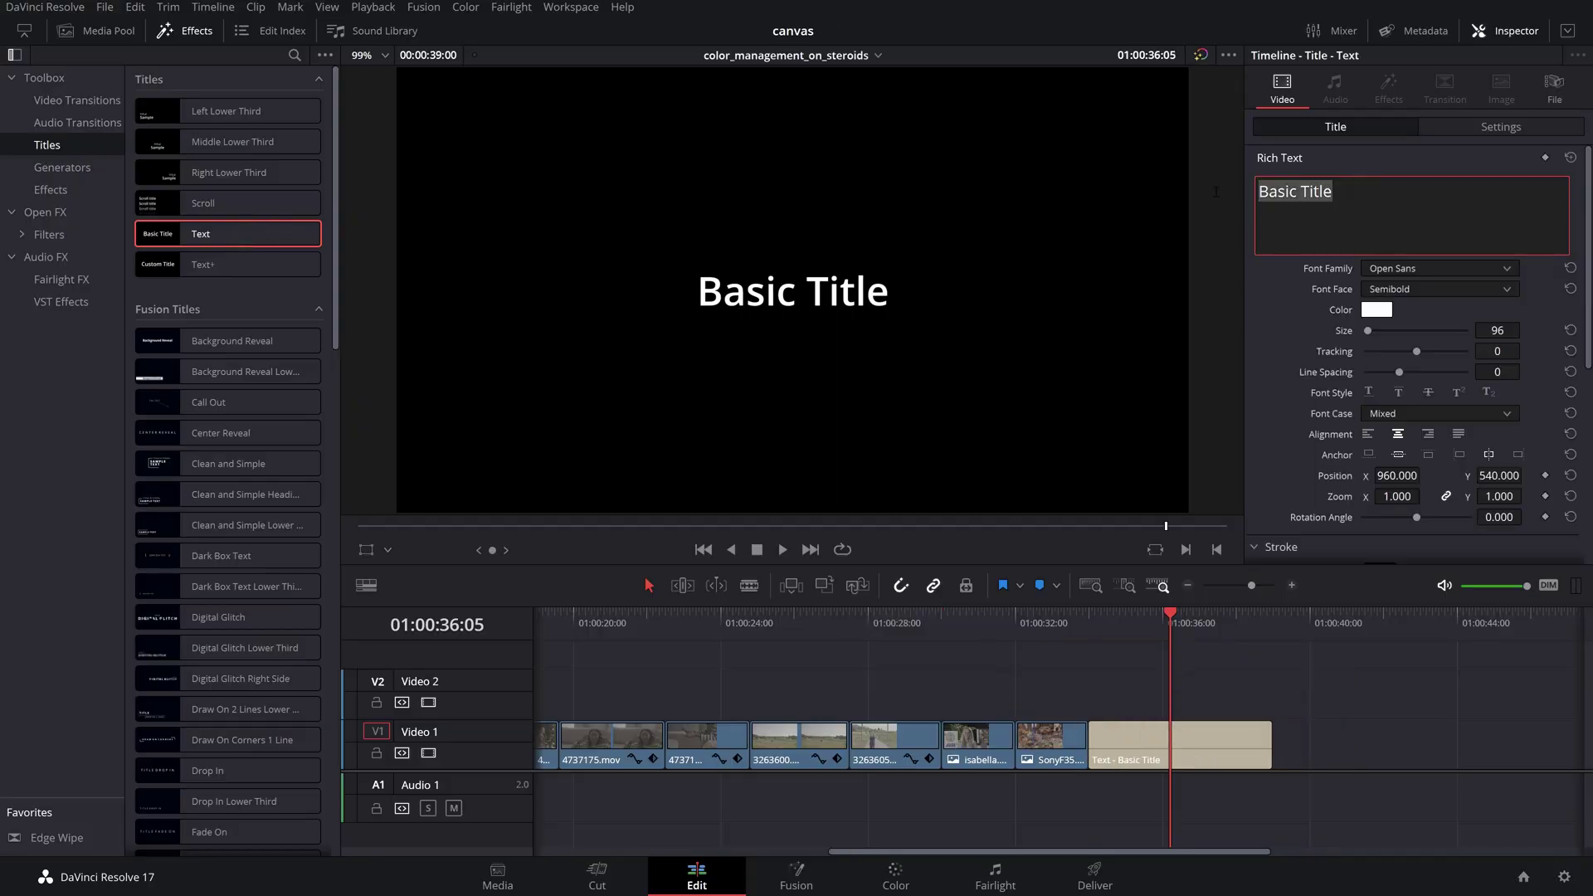
Step: Title the clip 'ARRI to DWG' and begin naming a new compound clip 'Arri'
text(ARRI to DWG)
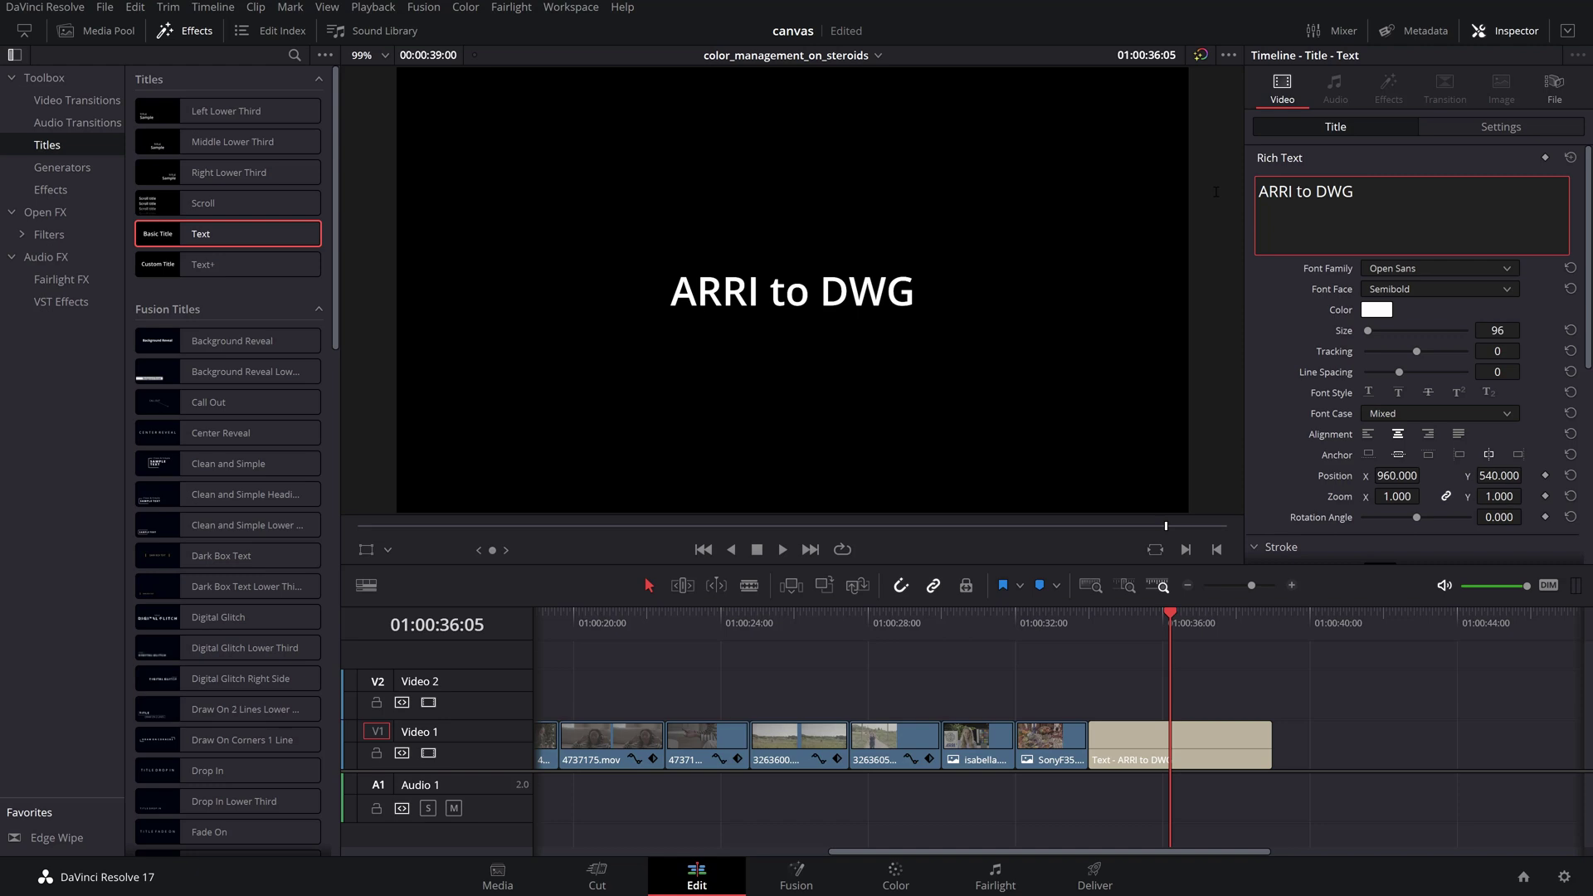
key(Return)
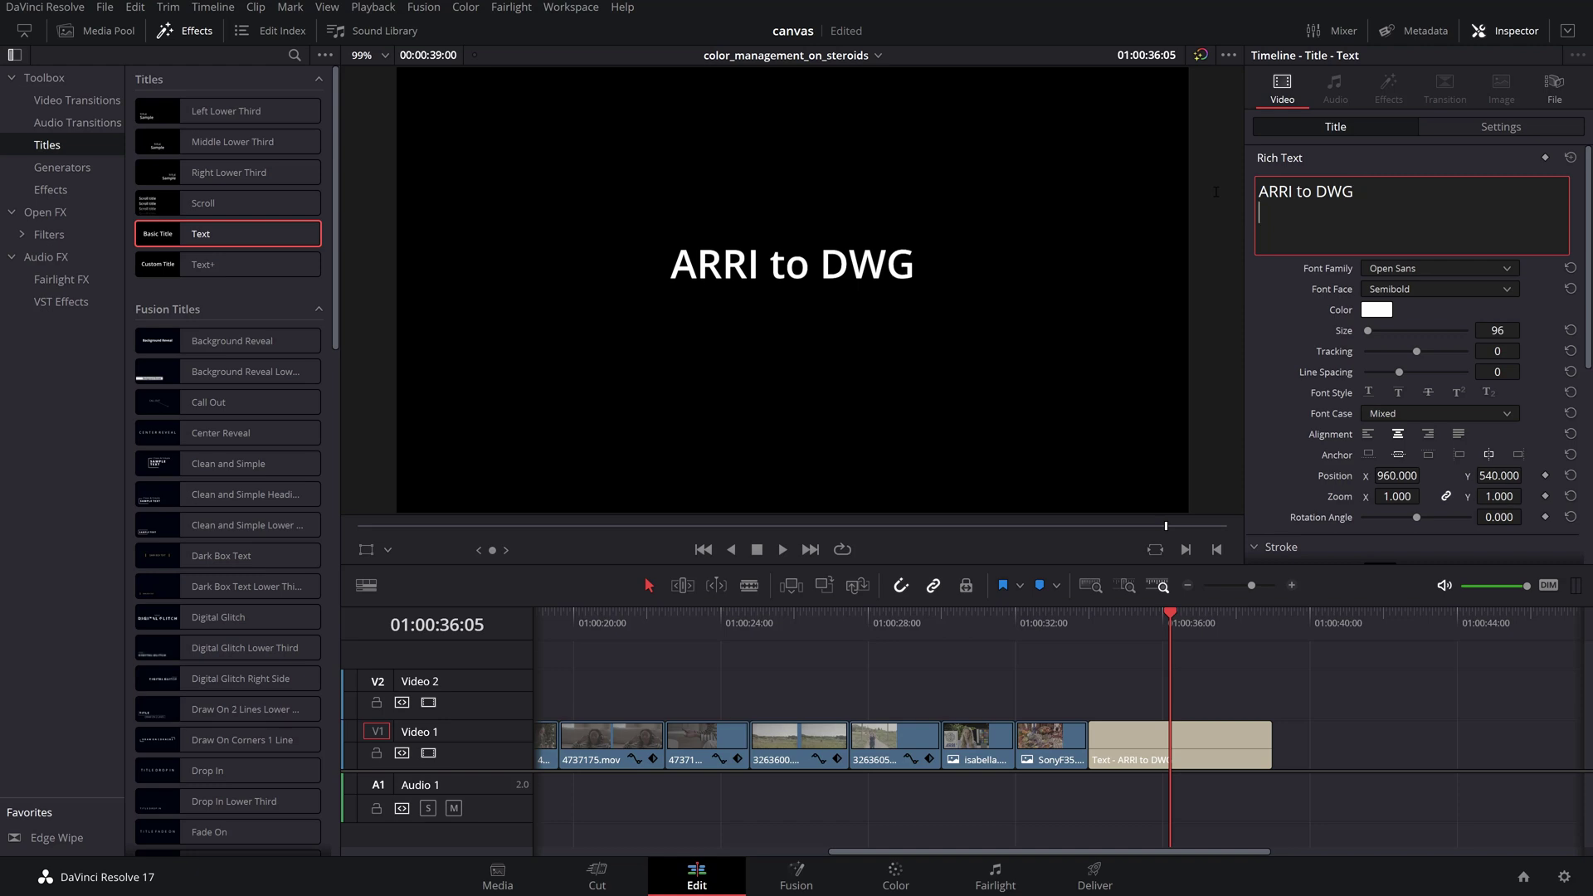
click(1199, 739)
right_click(1199, 740)
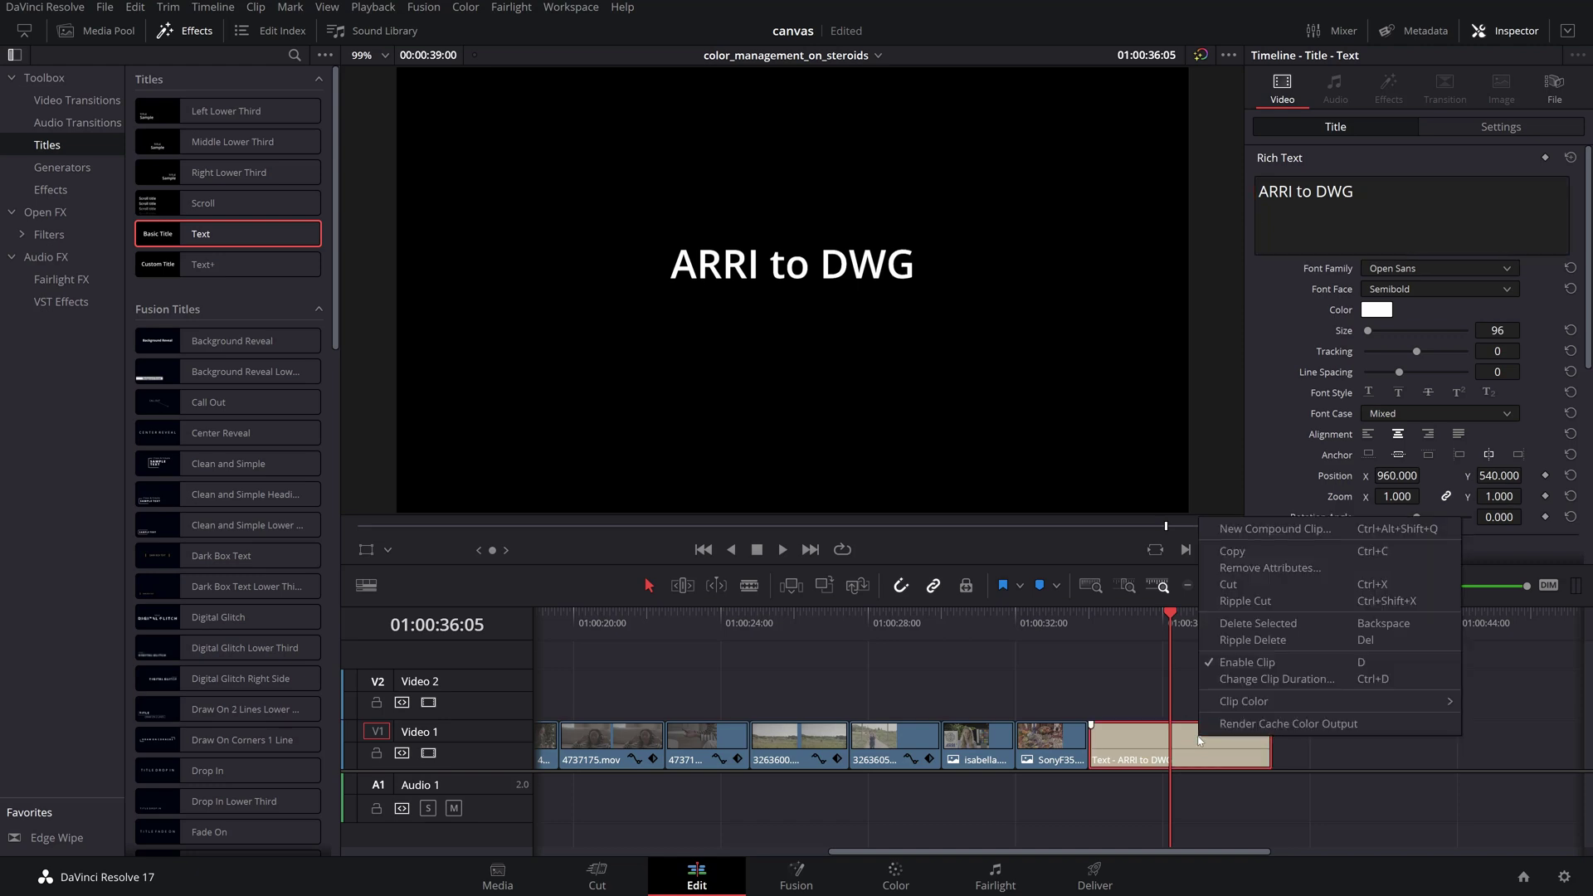
click(1233, 529)
text(Arri_to_DWG)
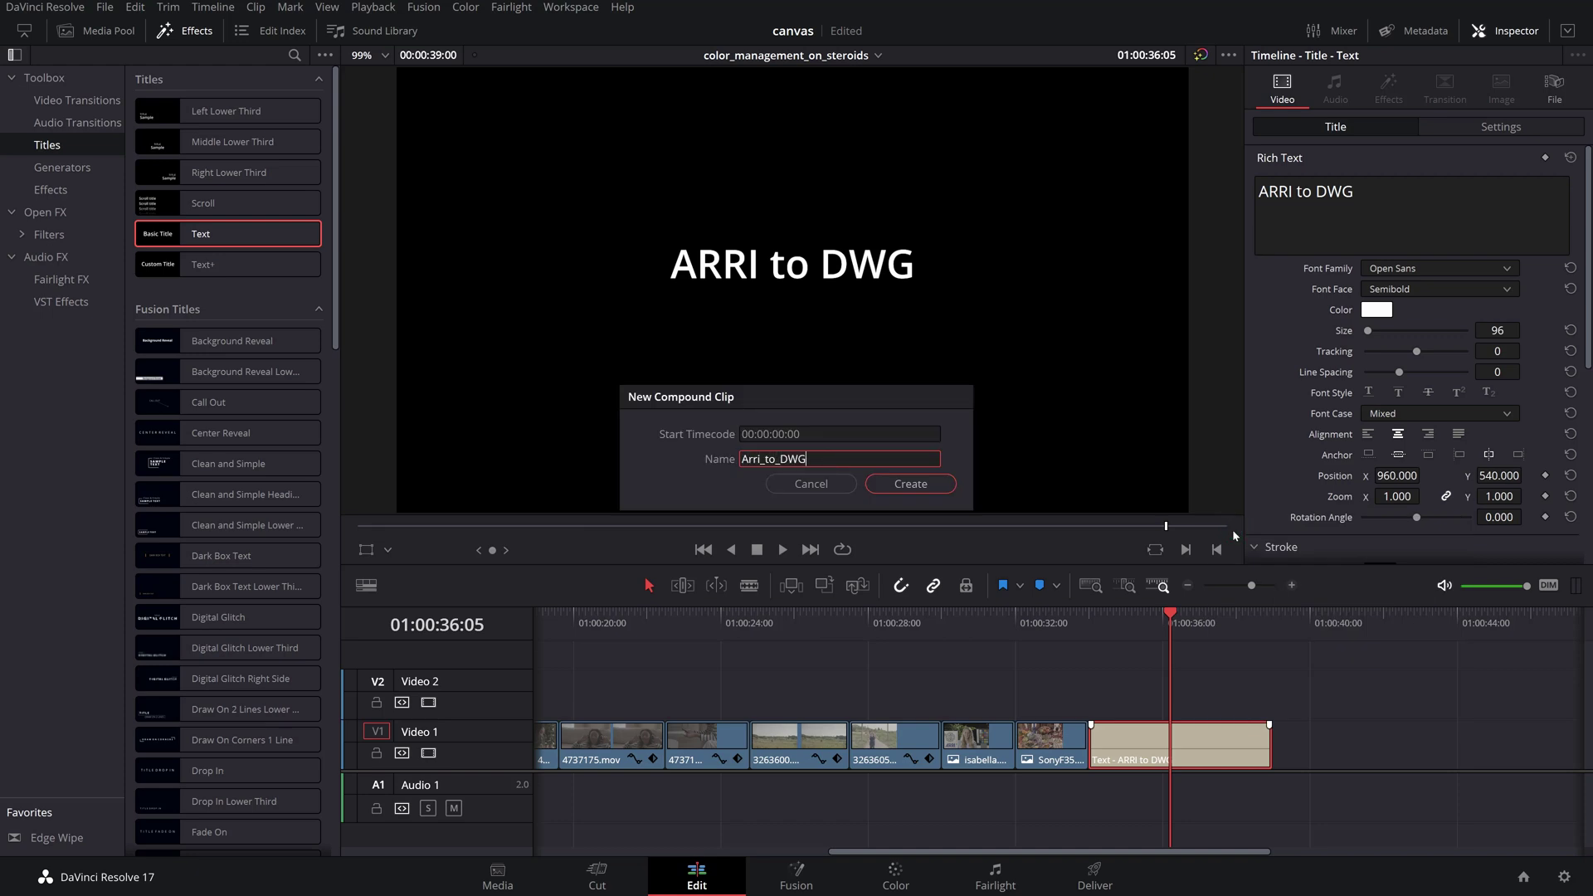
Step: Create the Arri_to_DWG compound clip and add it to a group on the Color page
key(Return)
key(shift+6)
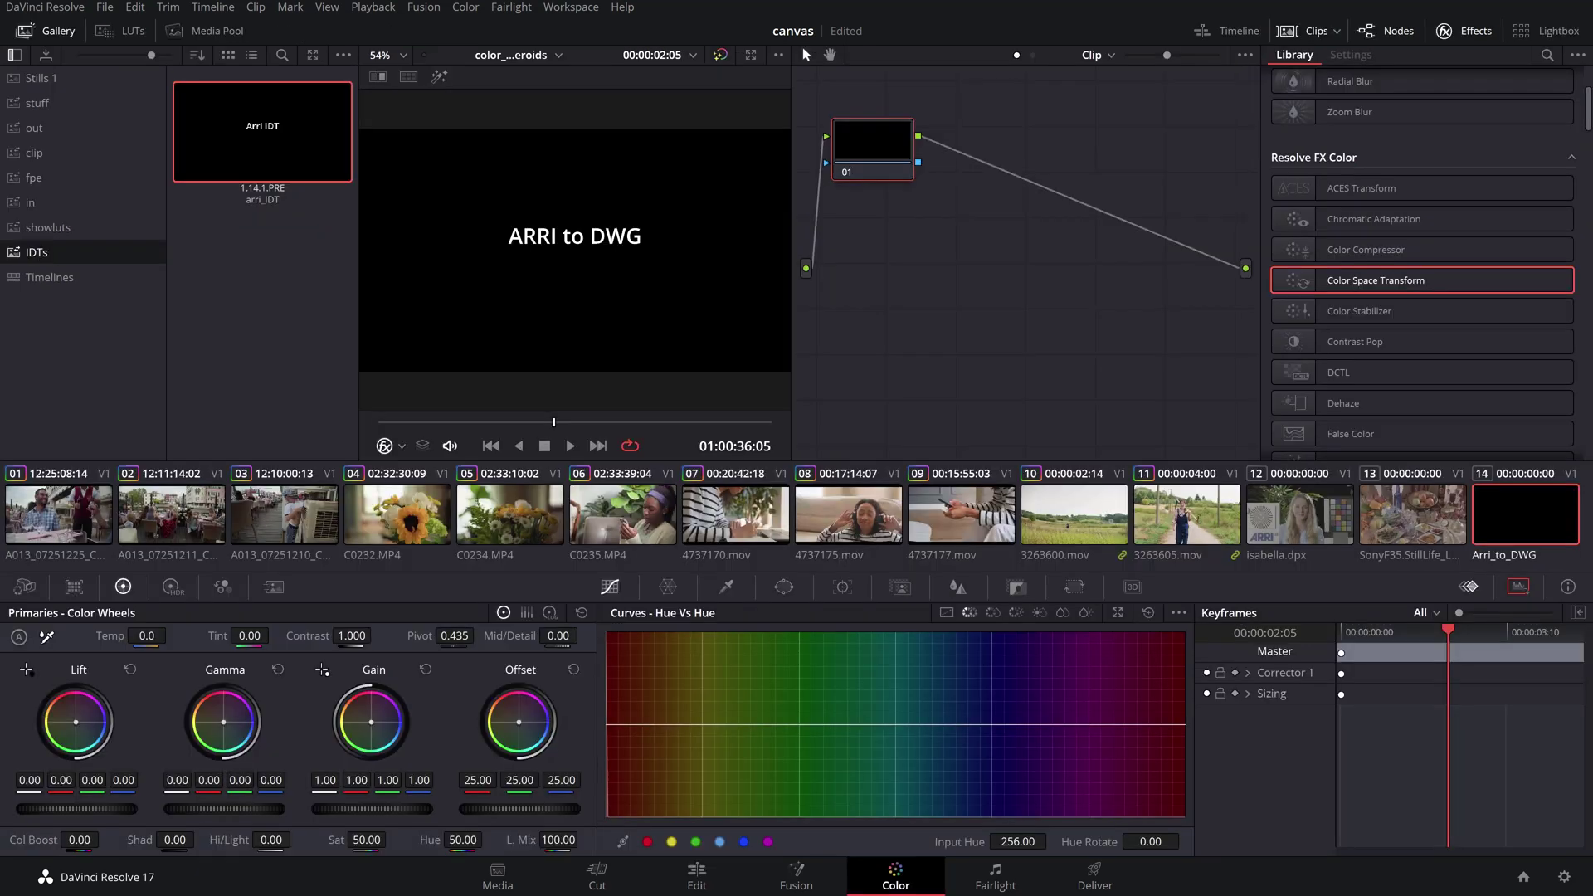
right_click(1513, 519)
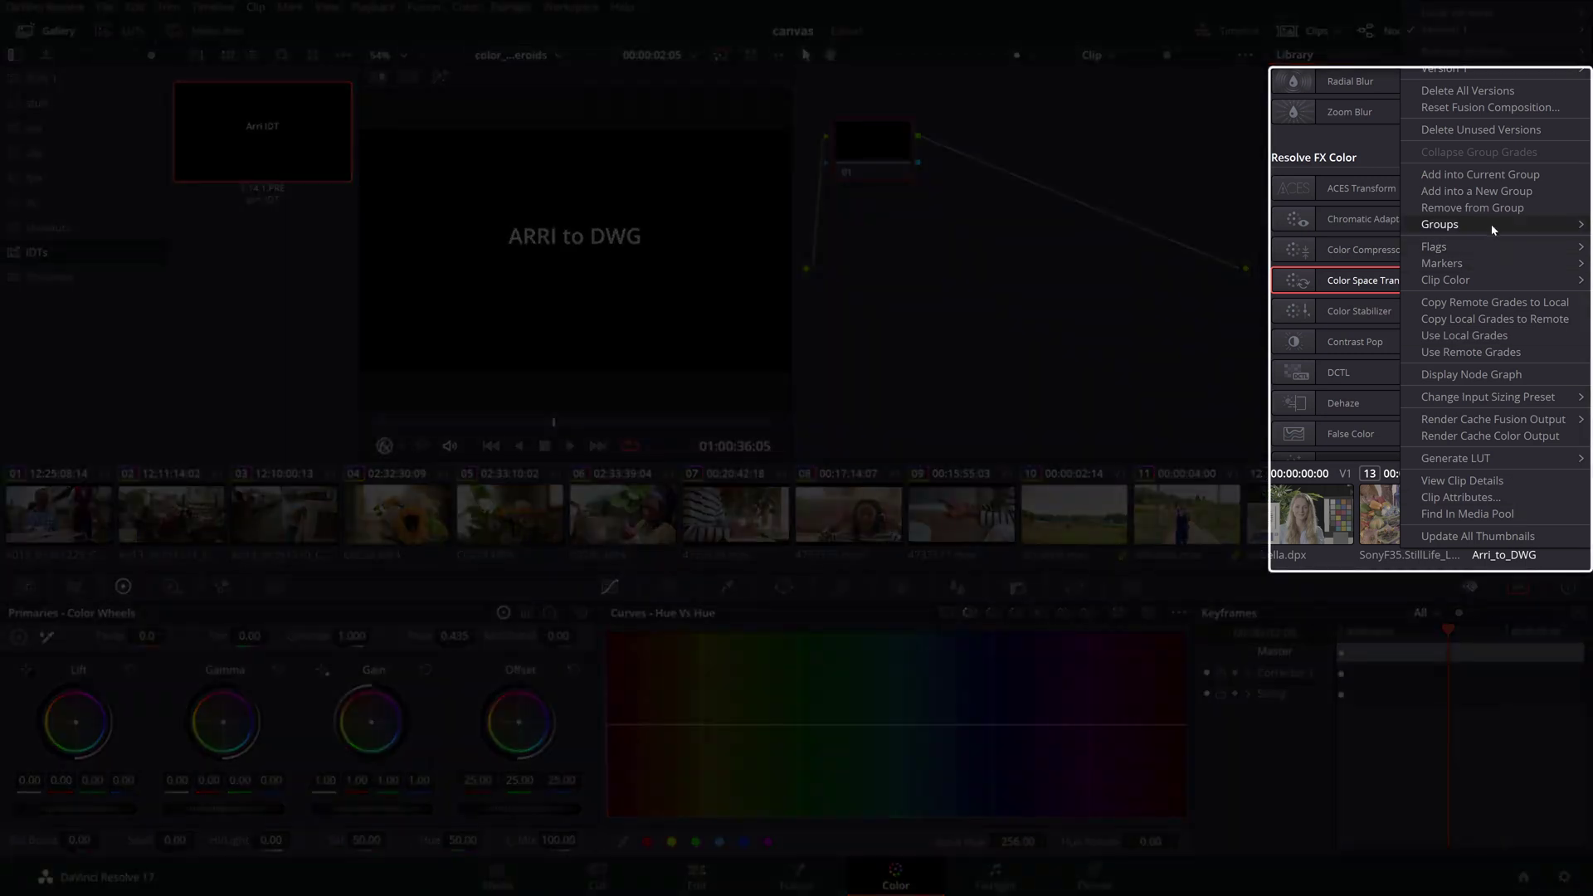
mouse_move(1493, 226)
click(1443, 226)
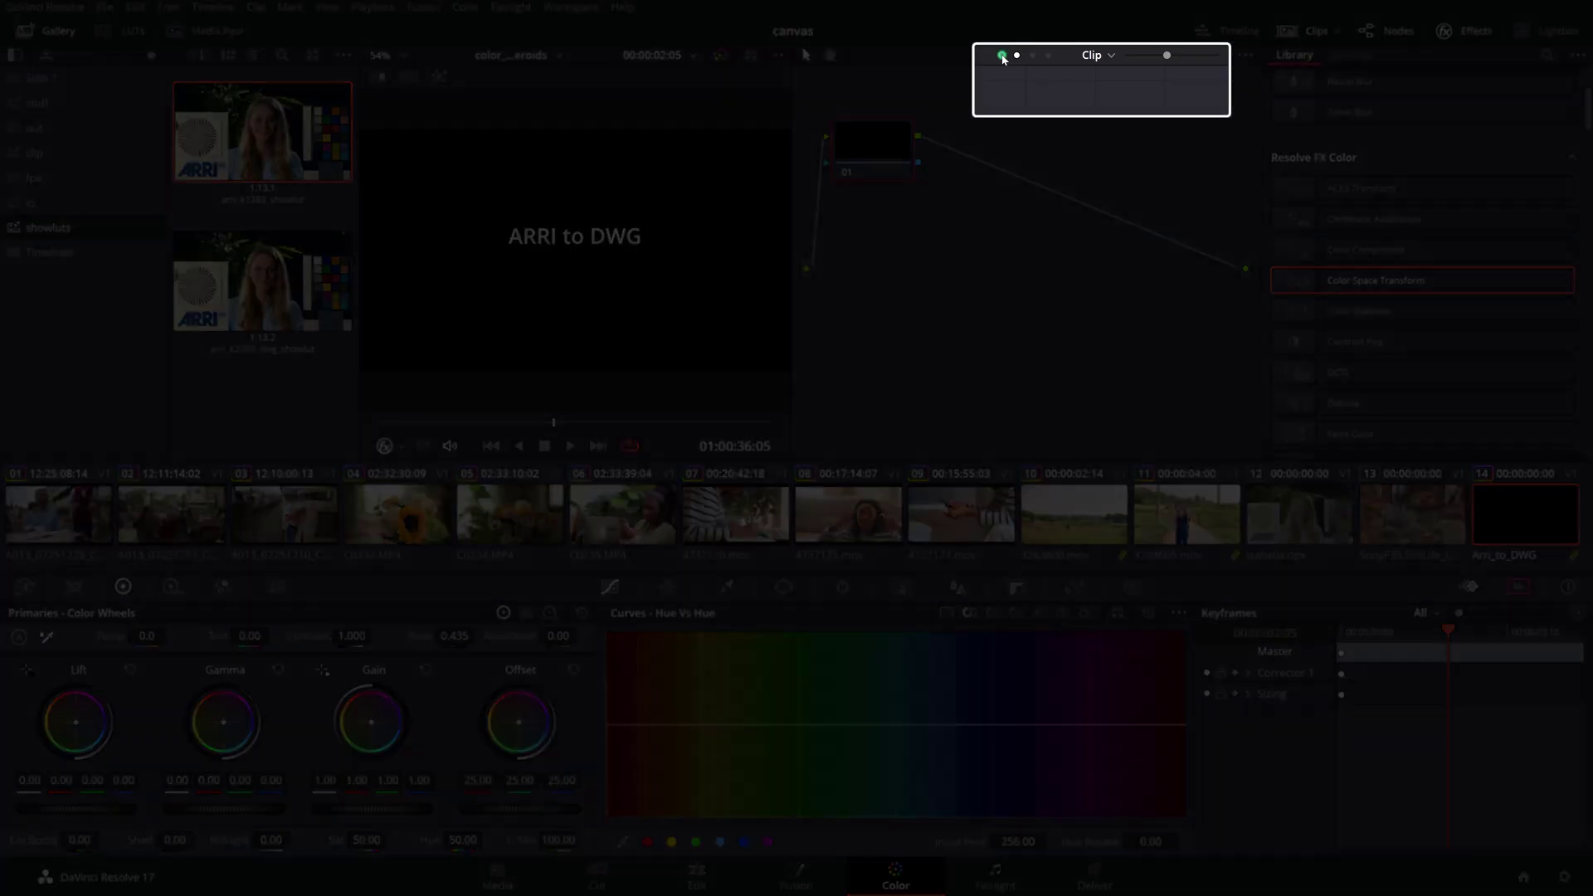
Step: Set the group pre-clip CST input to ARRI Alexa with ARRI LogC gamma
click(1002, 55)
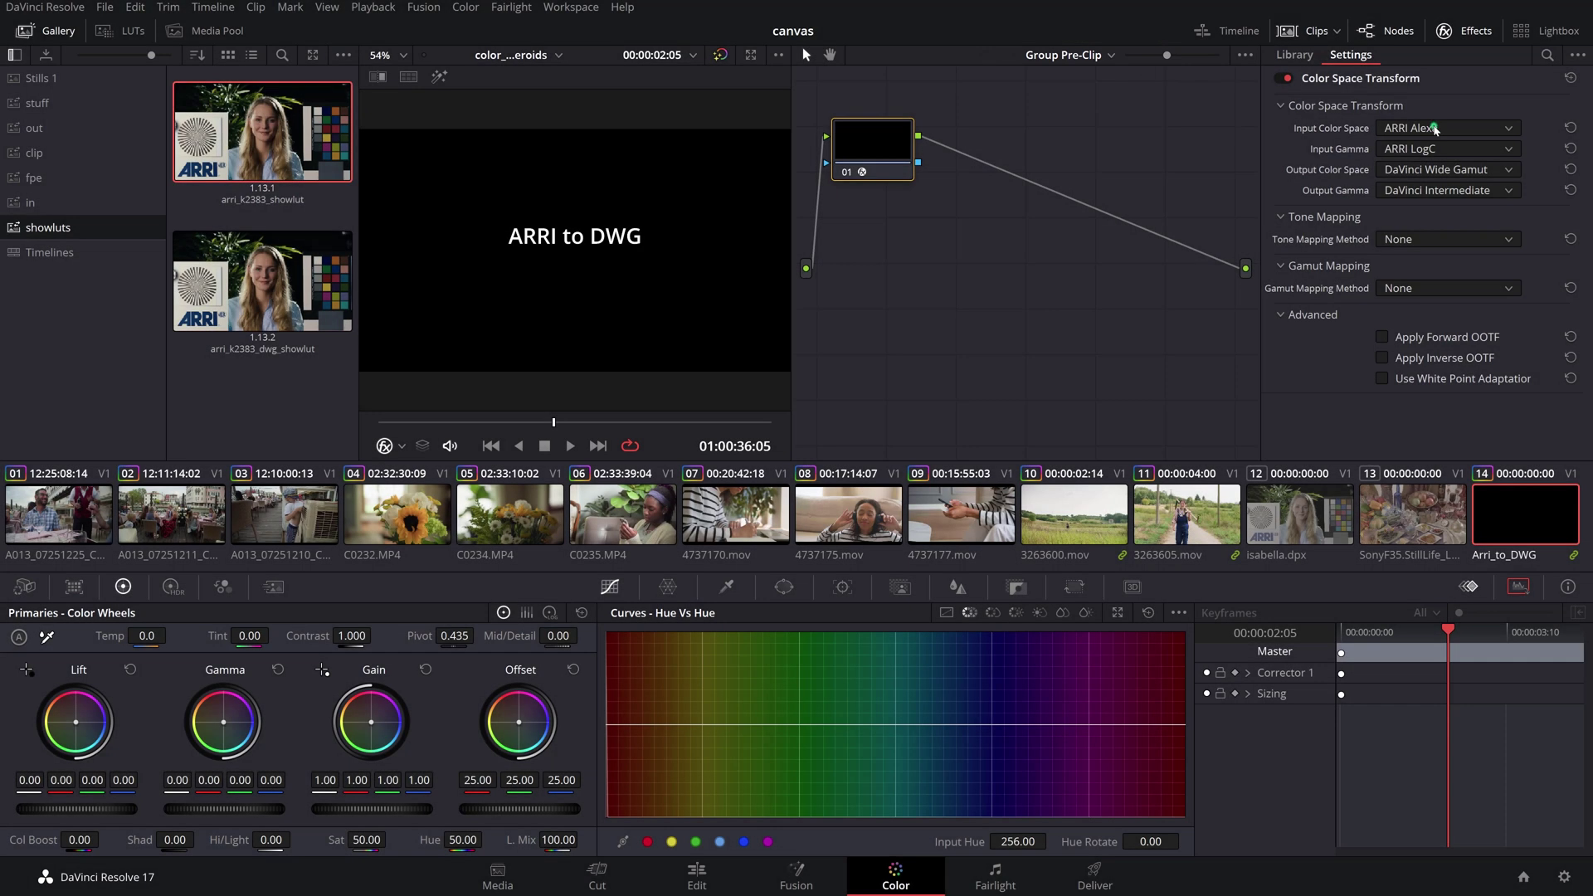
click(1435, 129)
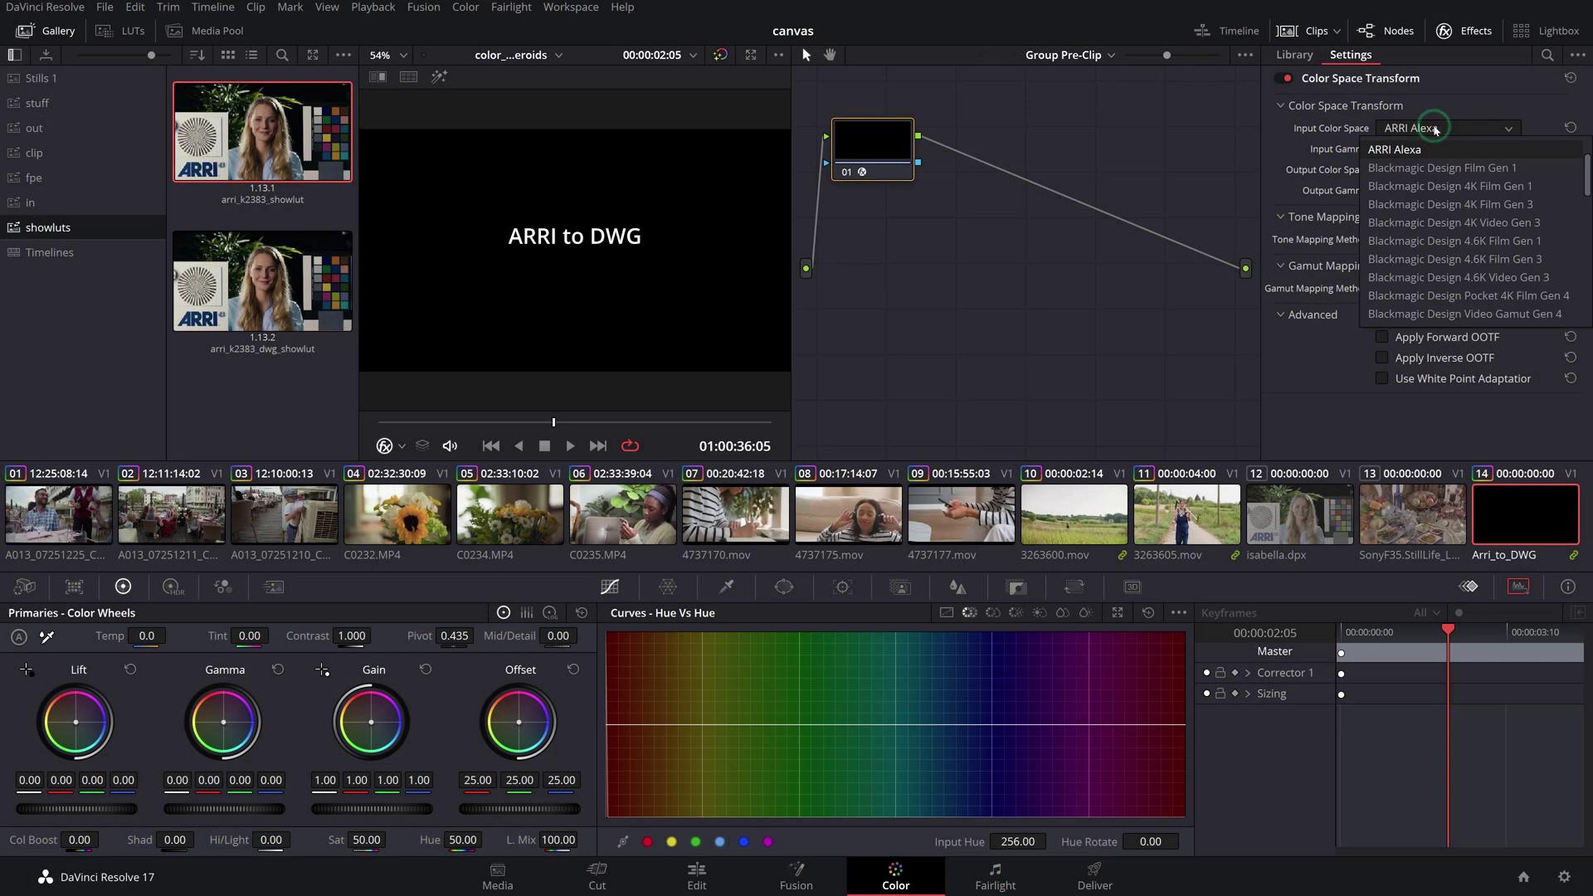
click(1435, 129)
click(1431, 149)
click(1430, 151)
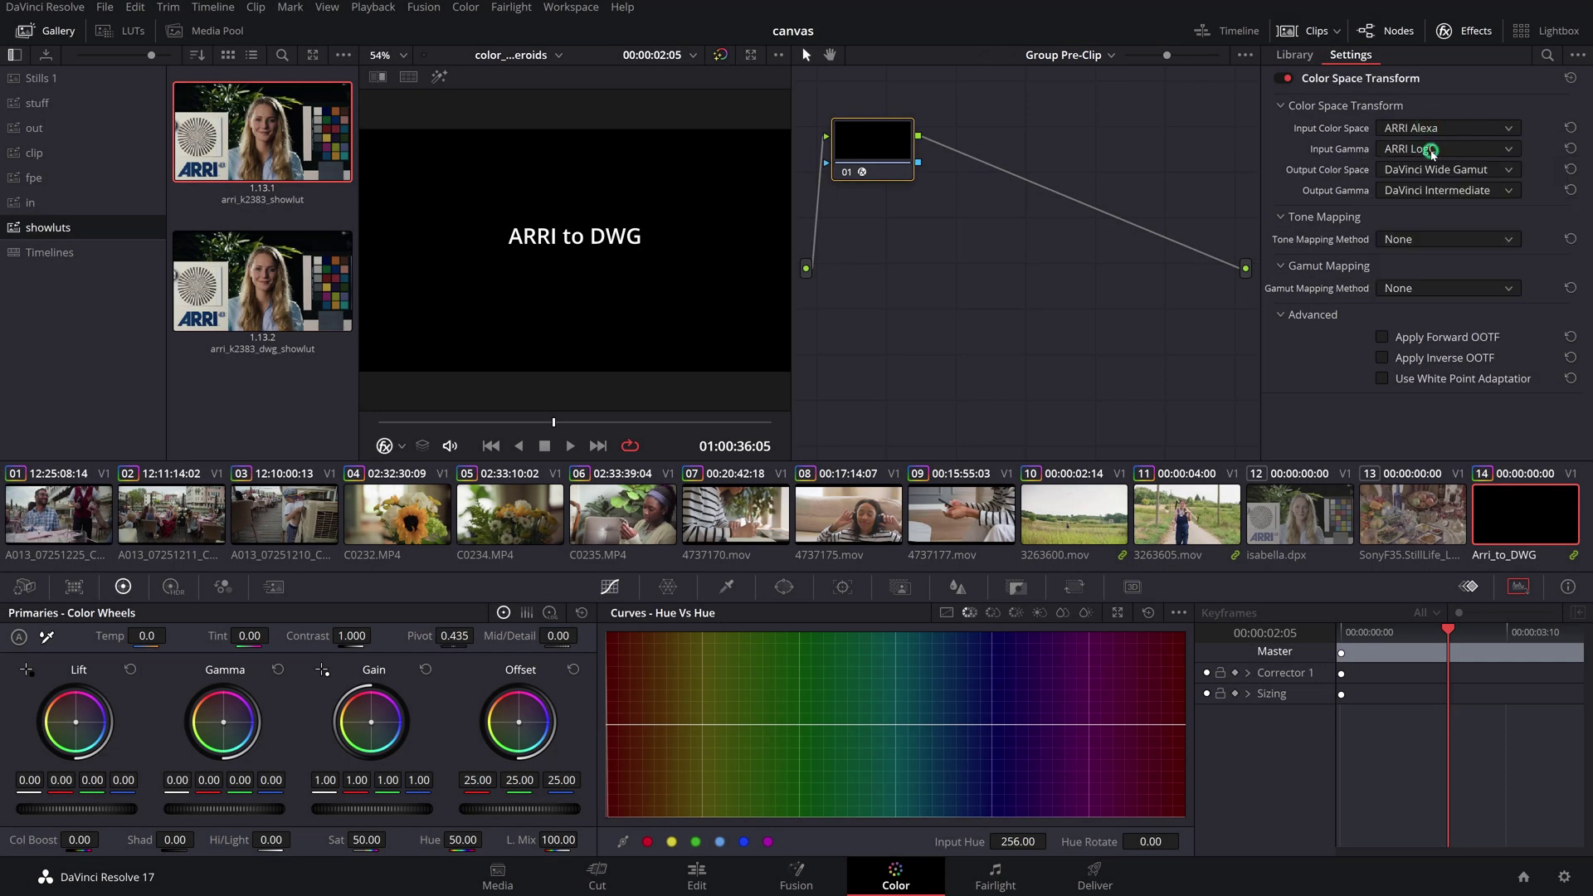
Step: Add a new PowerGrade album and rename it IDTs
right_click(80, 292)
click(133, 318)
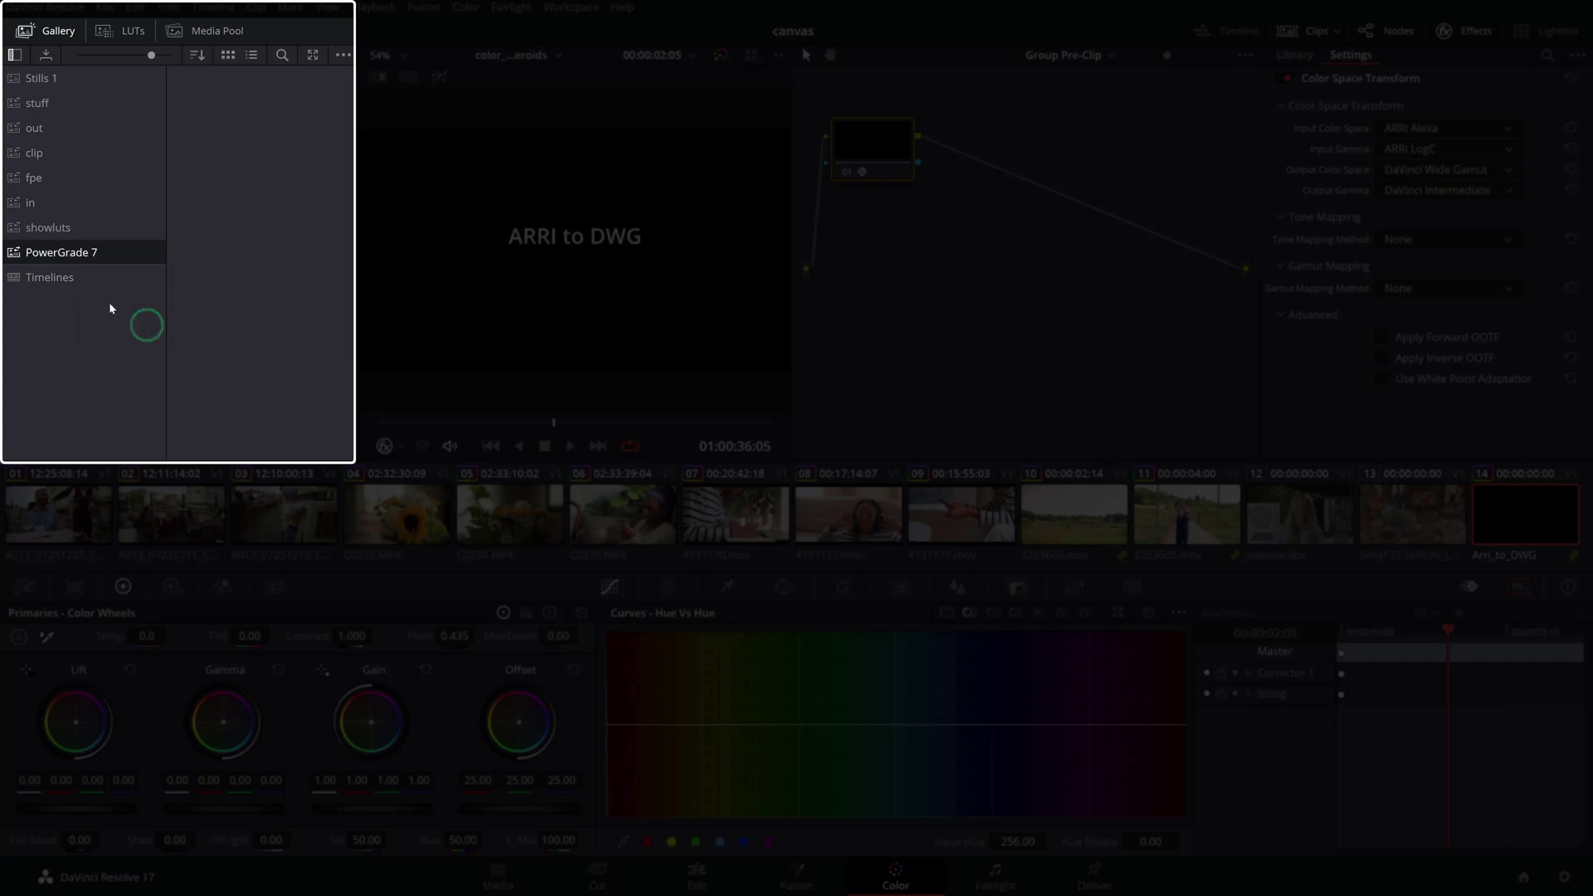
double_click(65, 254)
key(BackSpace)
Step: Grab a still of the IDT grade and label it Arri_to_DWG
right_click(510, 235)
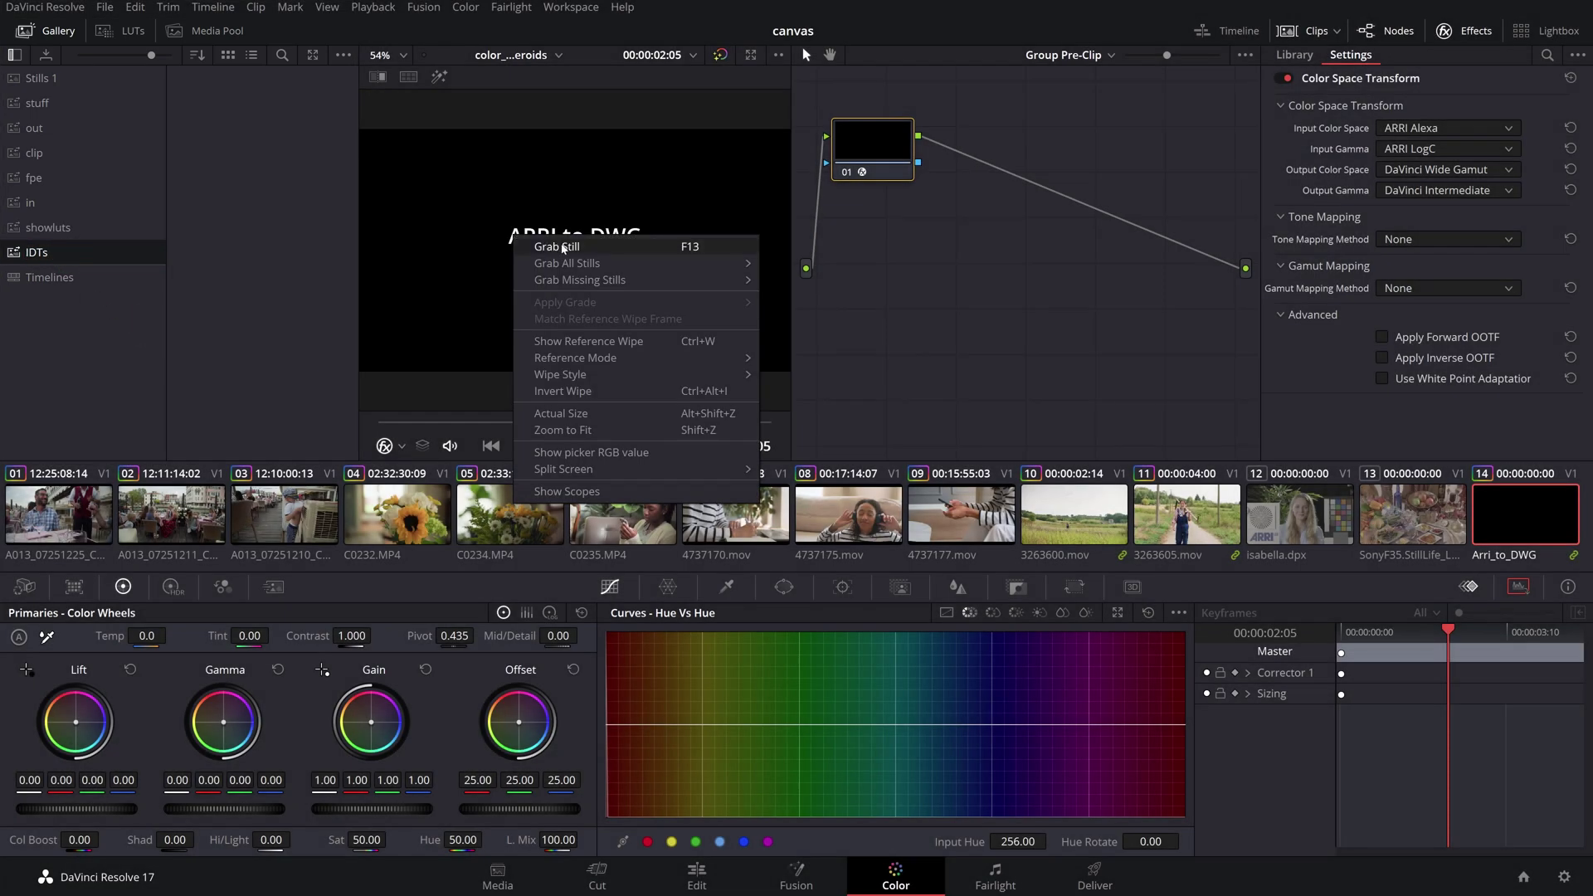
click(514, 249)
click(264, 203)
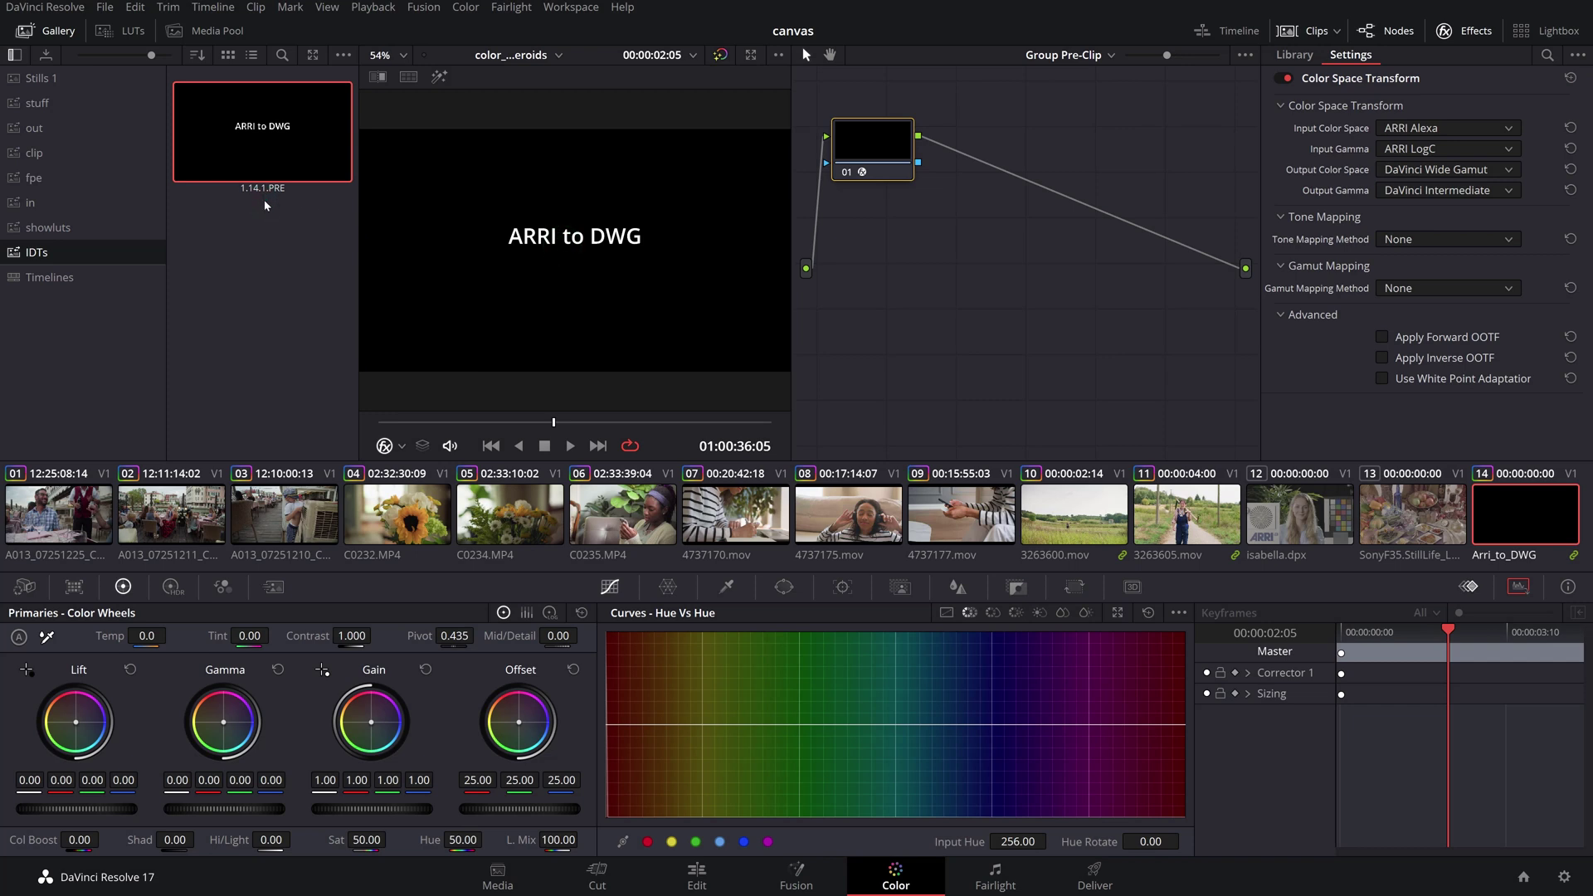
text(Arri_to_DWG)
key(Return)
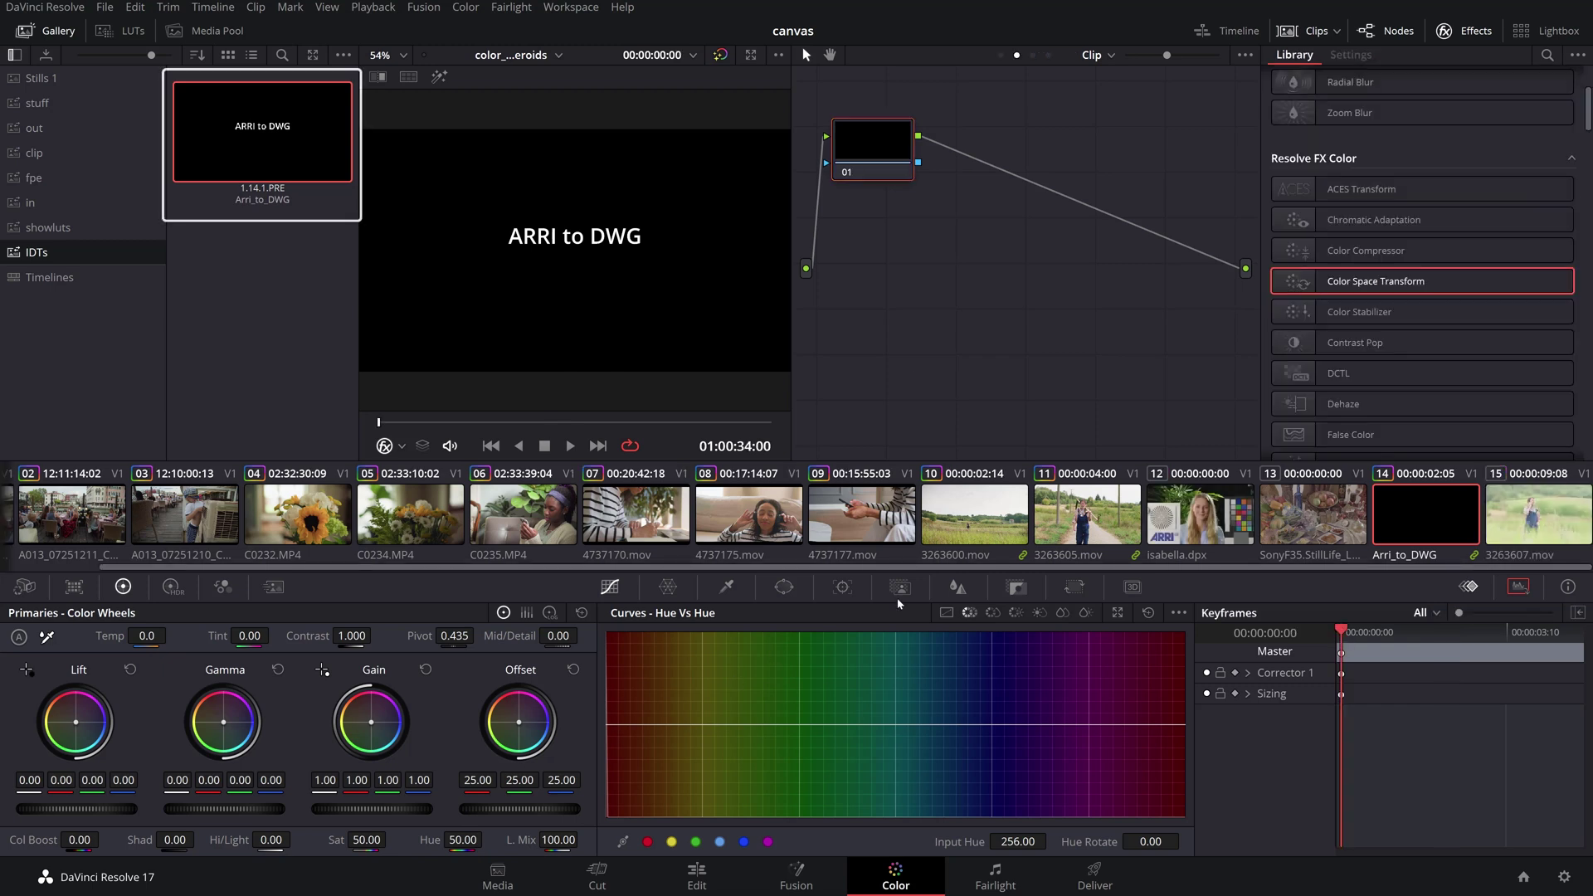
Step: Apply the Arri_to_DWG still's grade to clip 15
click(1520, 517)
right_click(279, 137)
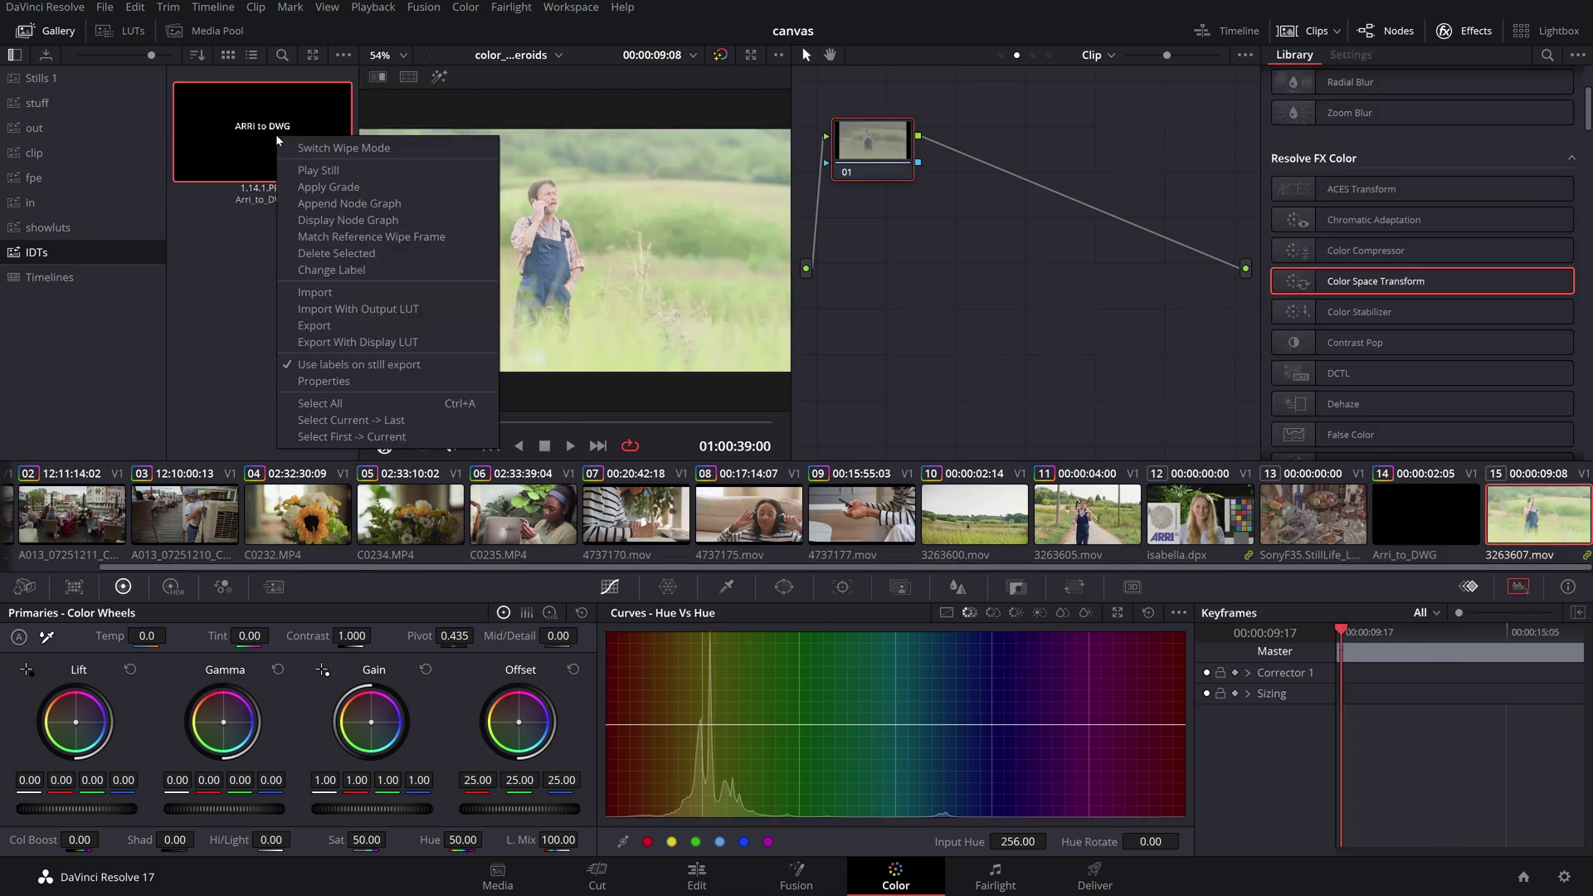
click(345, 188)
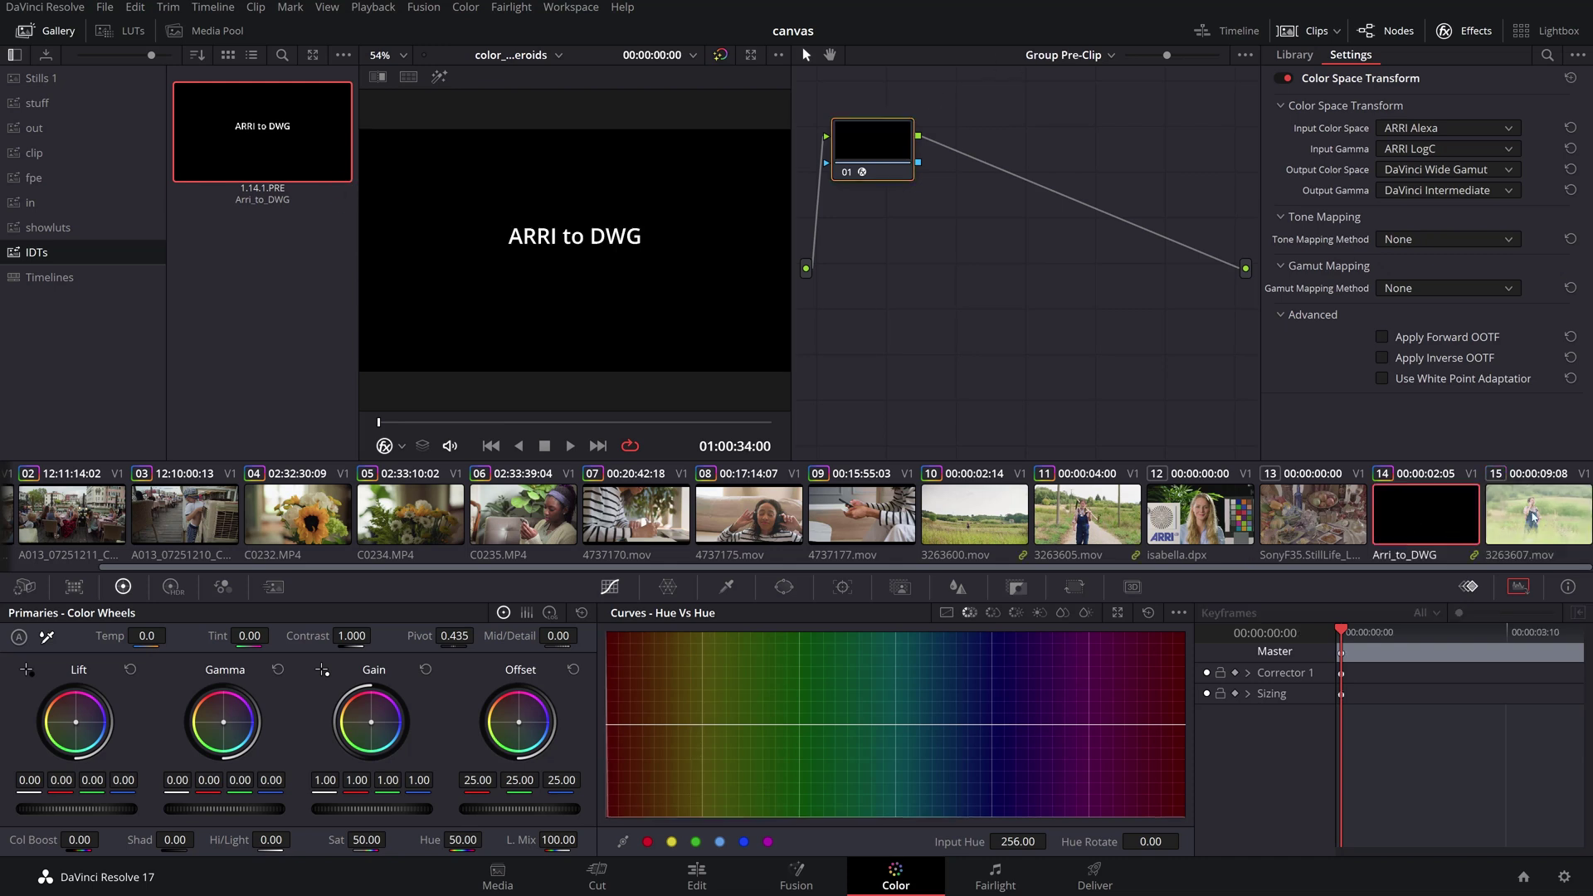
click(1533, 516)
right_click(247, 154)
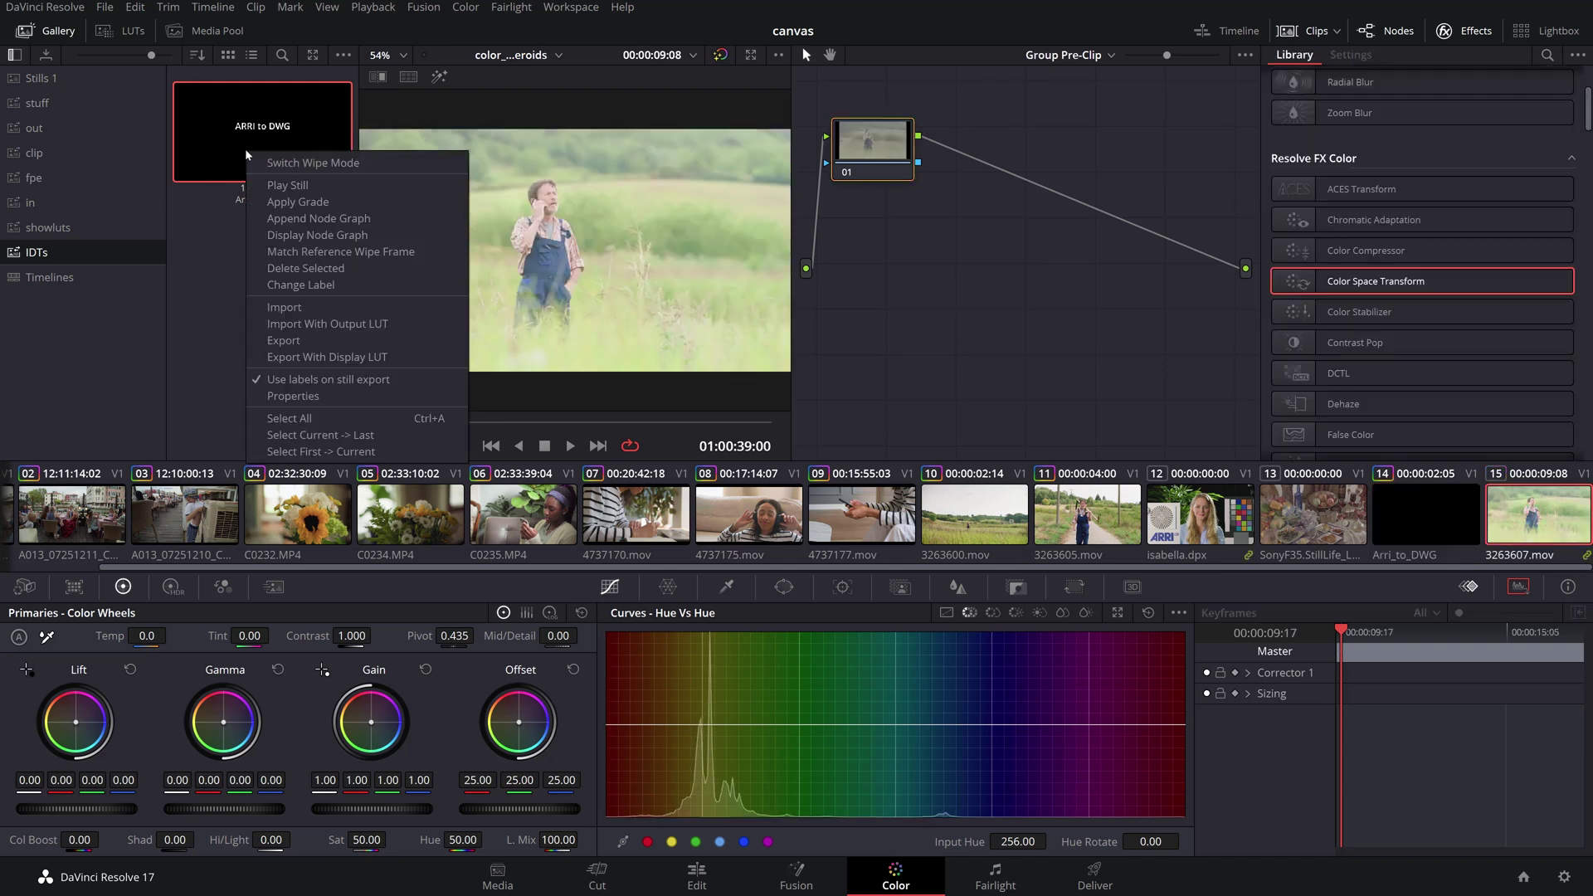
click(337, 205)
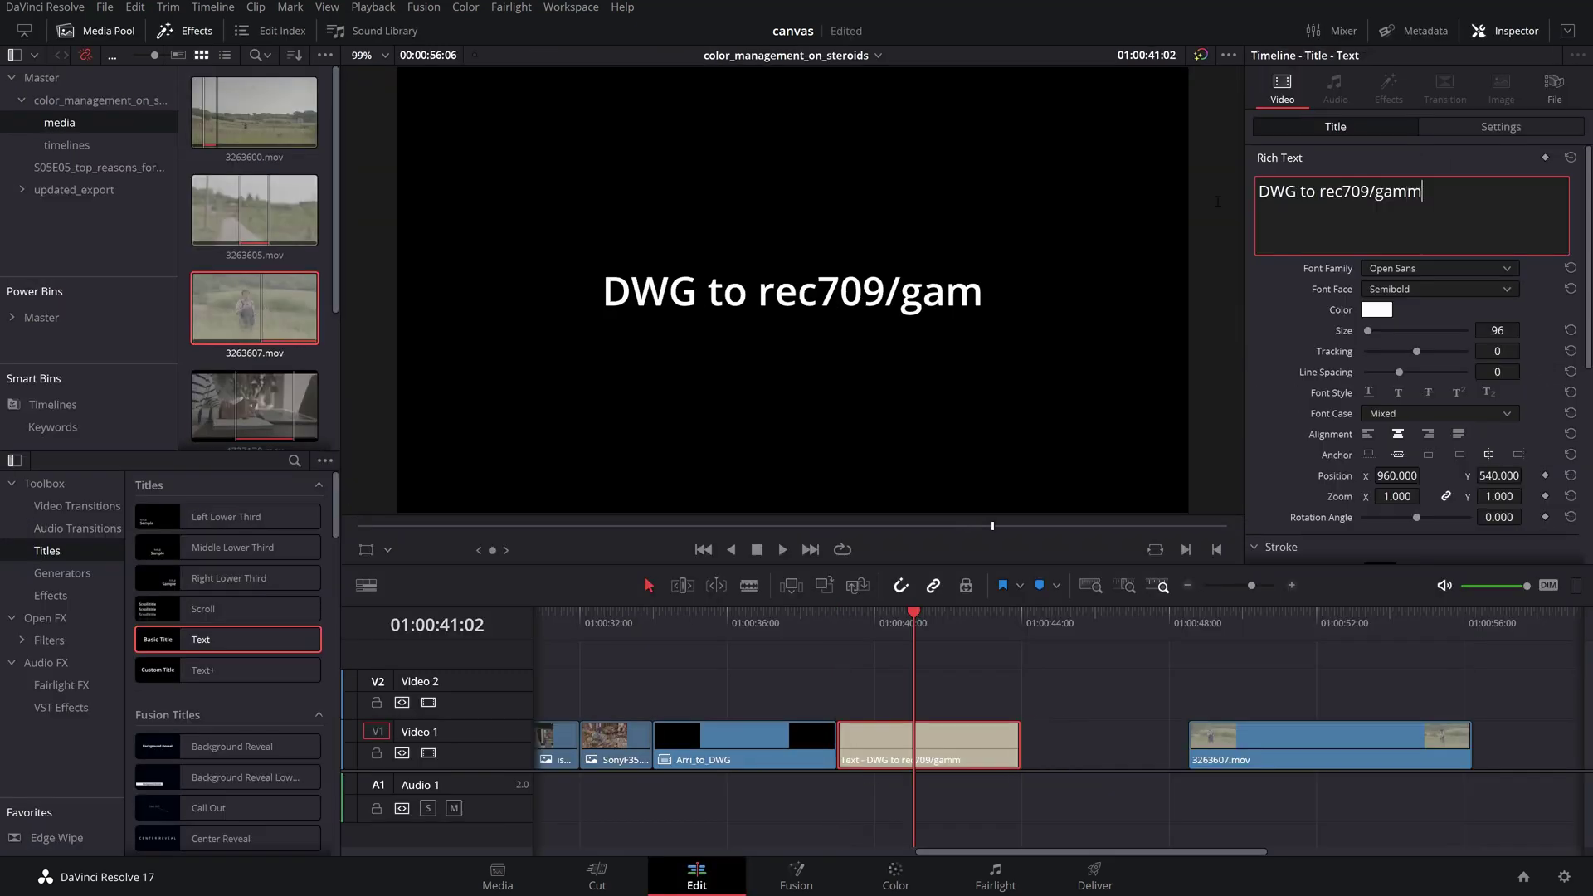
Step: Finish the 'DWG to rec709/gamma 2.4' title and make it compound clip dwg_2_rec709
text(ma 2.4)
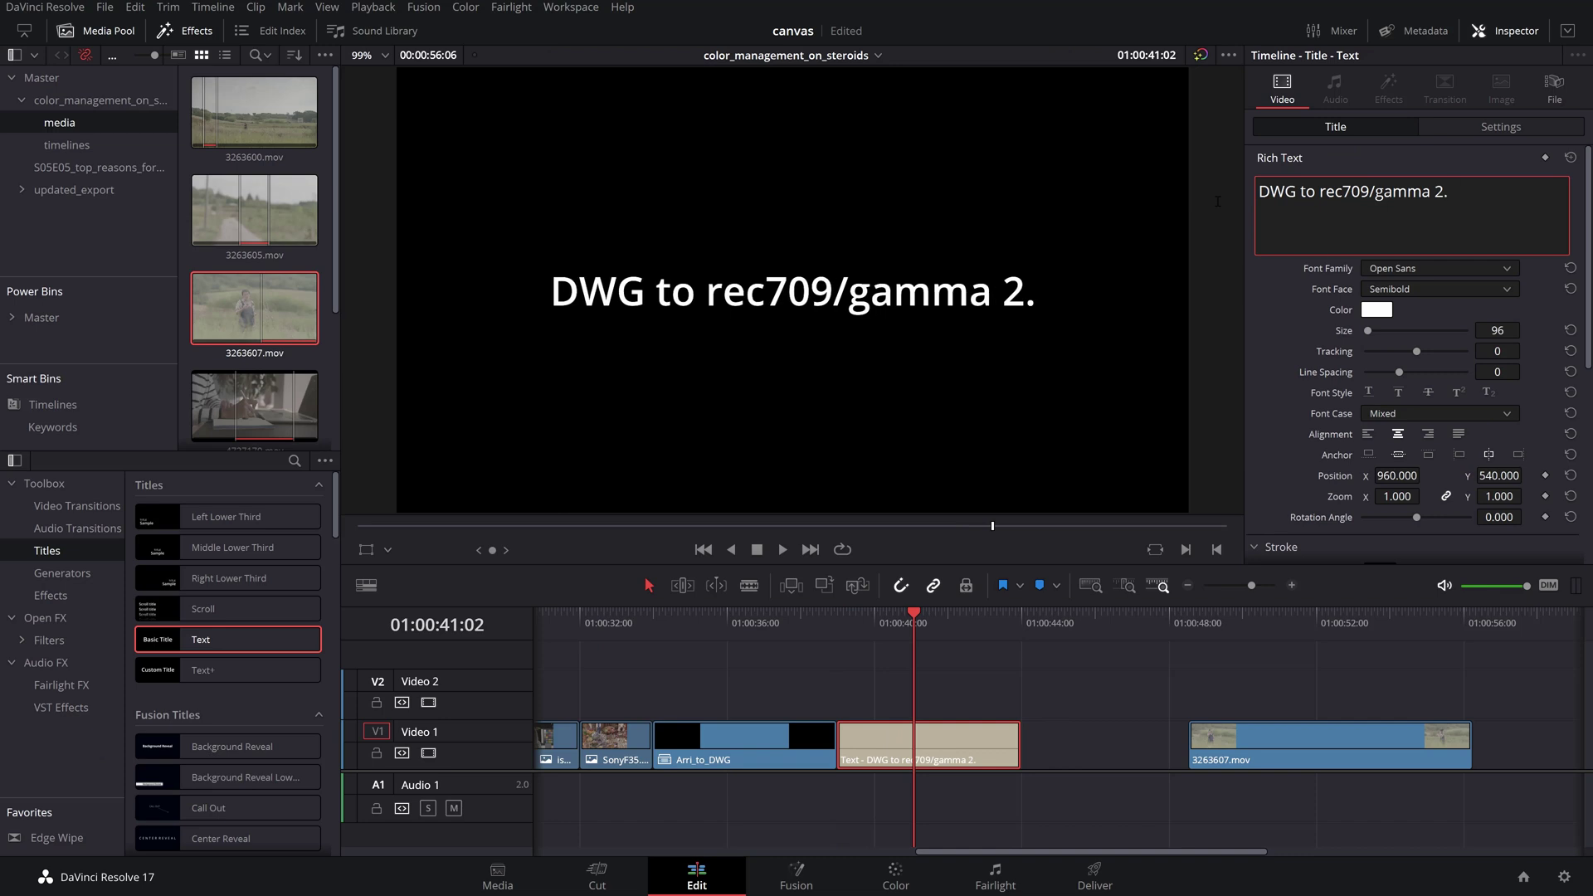
right_click(950, 740)
click(996, 536)
text(dwg_2_re)
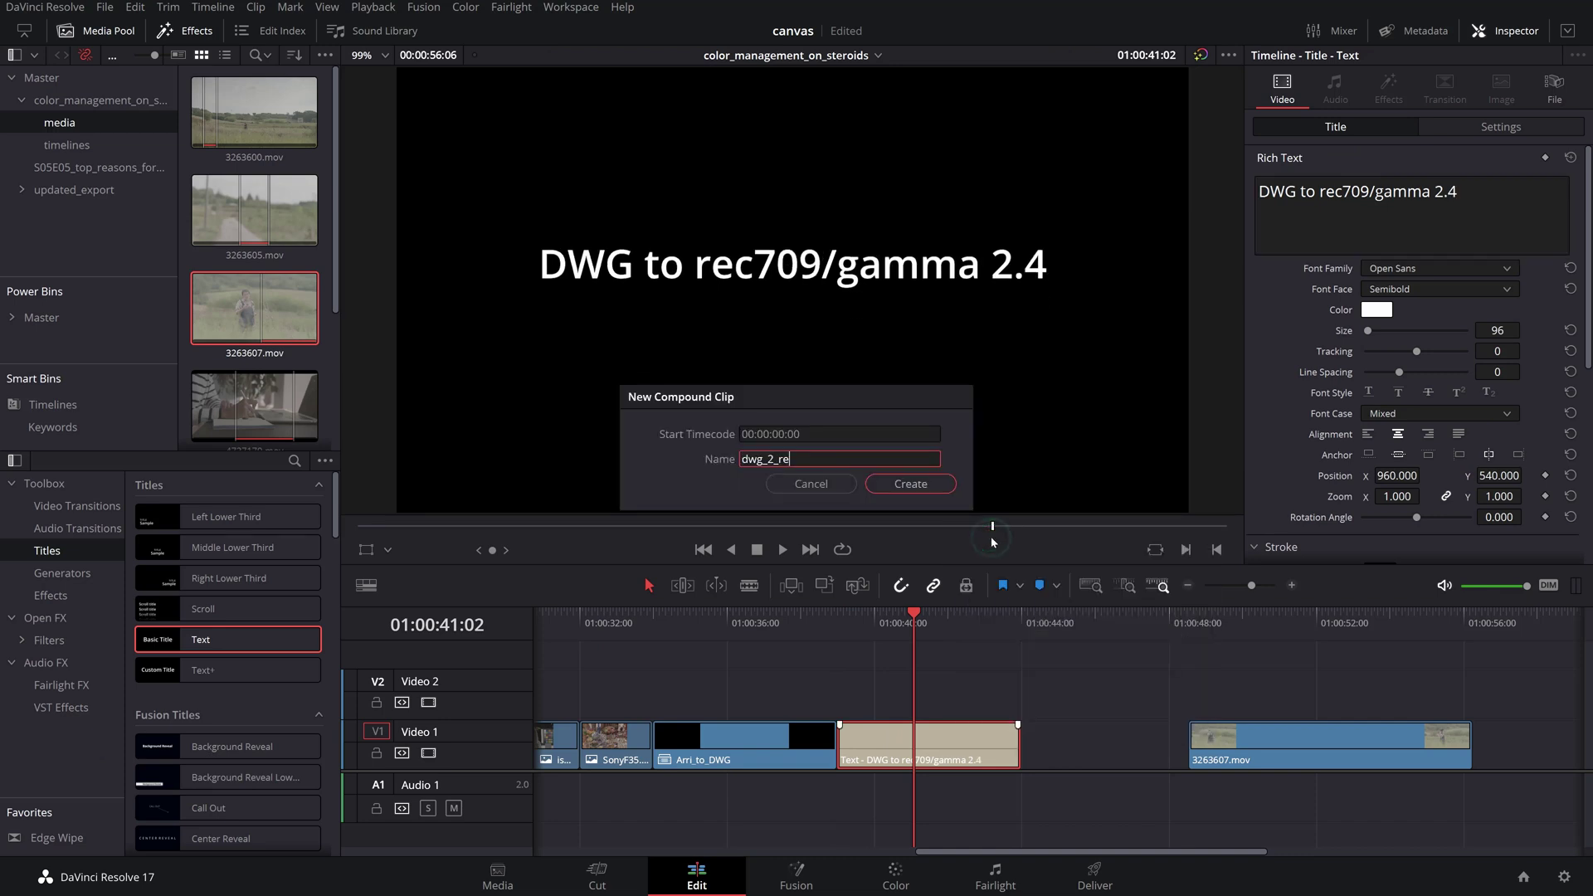
text(c709)
key(Return)
Step: On the Color page's timeline nodes, grab a still of the ODT grade
key(shift+6)
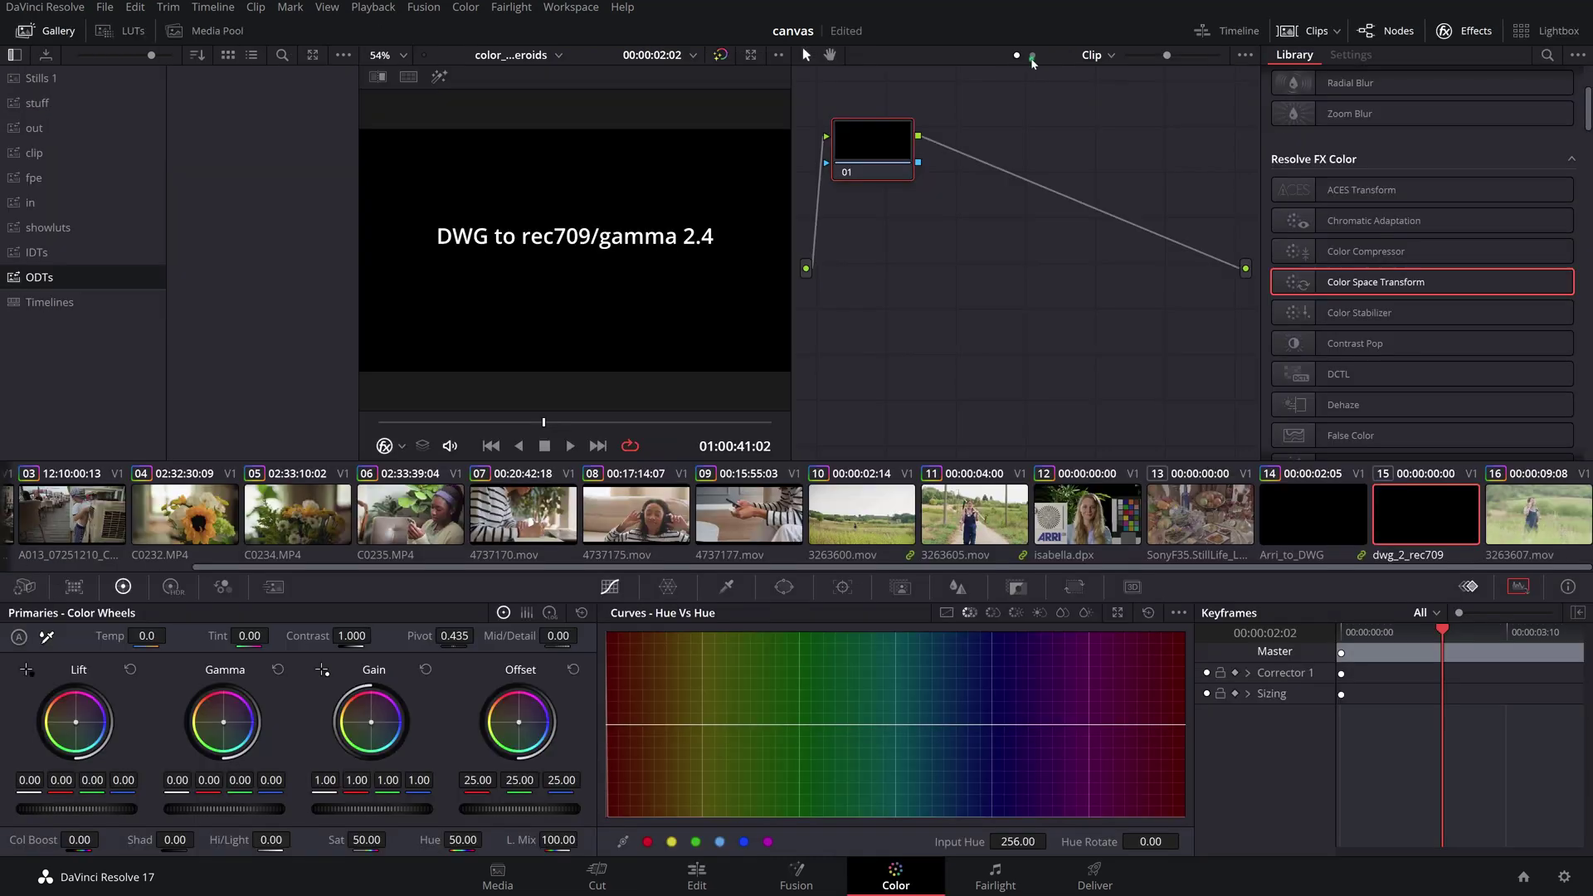
click(1032, 58)
right_click(601, 205)
click(632, 214)
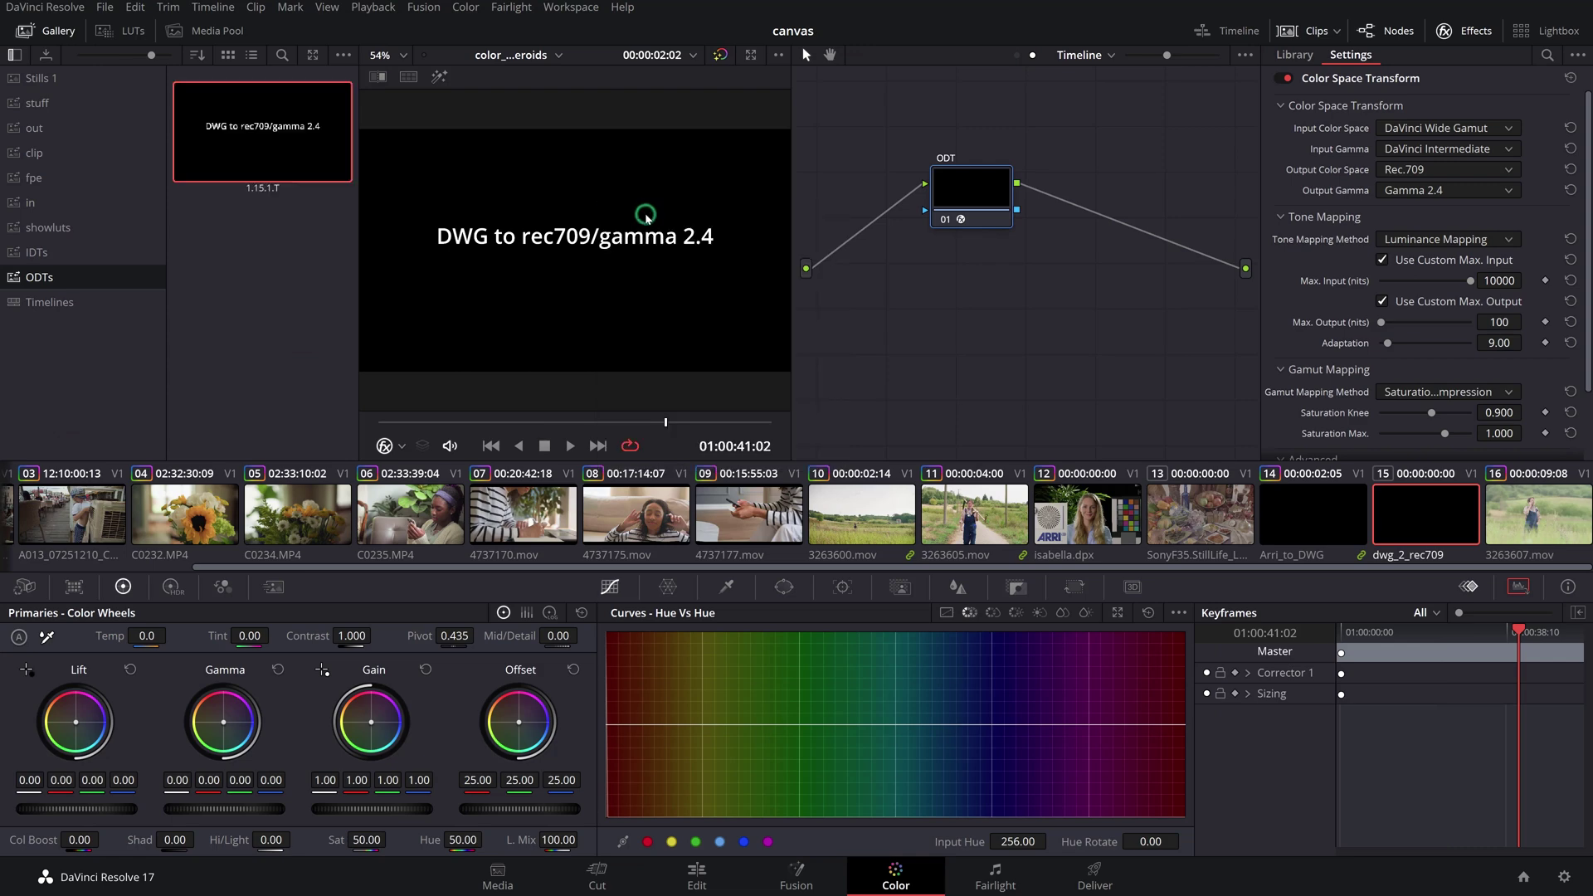